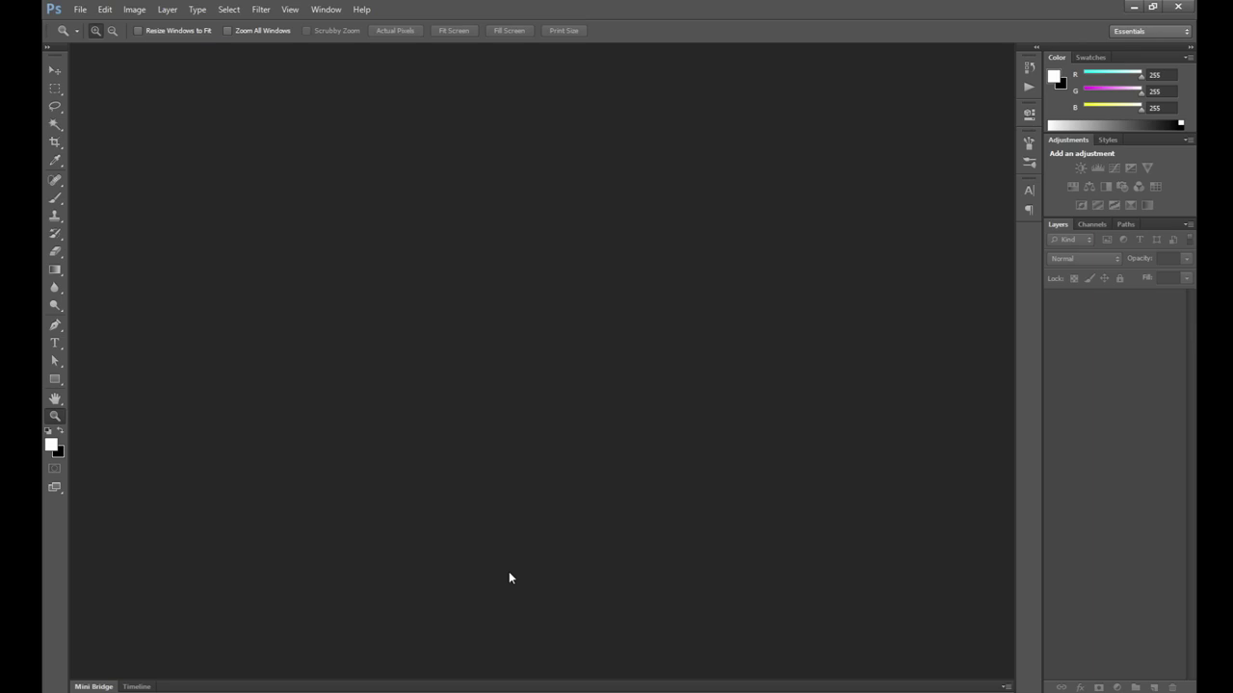
Start a new document from the YT Thumbnail preset: 1920 × 1080 px, 300 ppi, white background
click(80, 9)
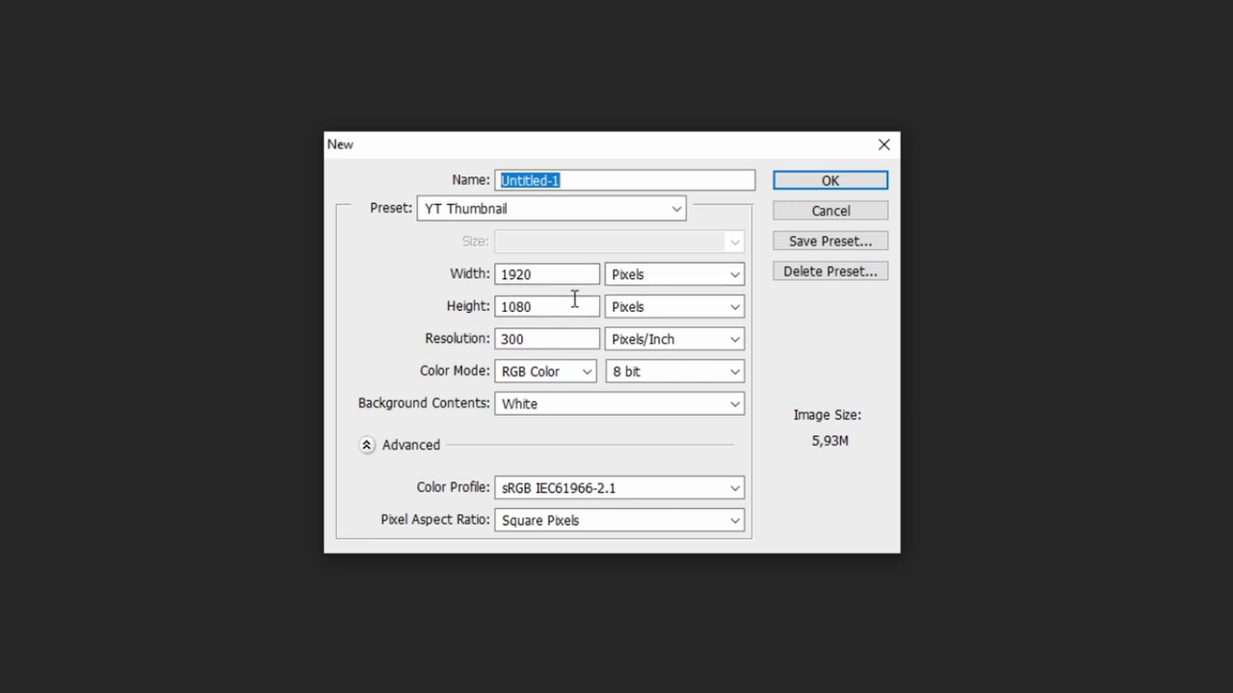
Confirm the New settings to create the blank white Untitled-1 canvas
key(Return)
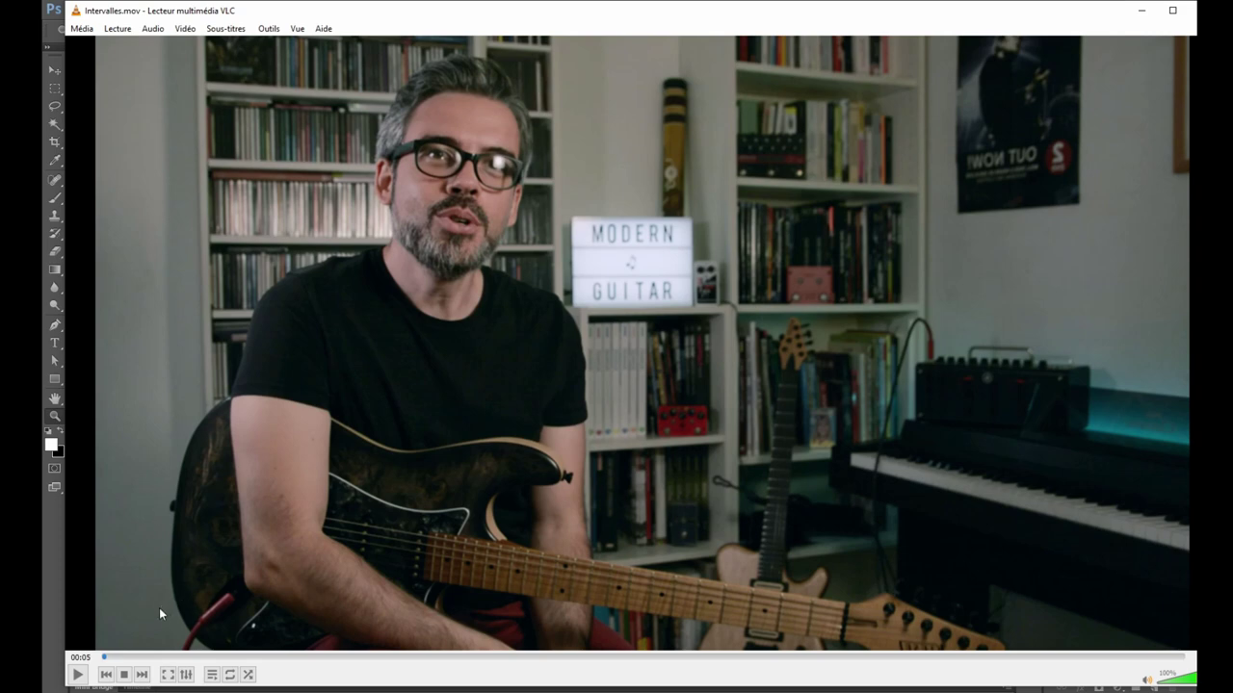
Scrub the Intervalles video to the guitarist-pointing frame and save it as a PNG snapshot
click(106, 658)
click(112, 657)
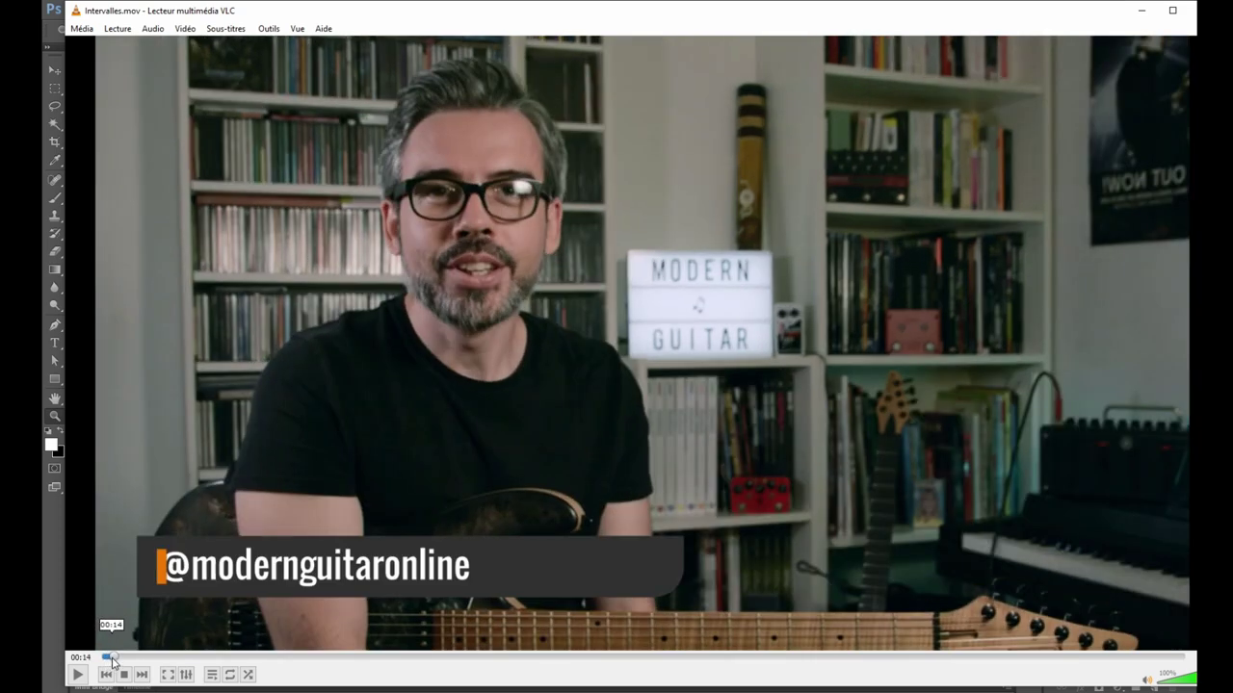
drag(112, 658, 121, 660)
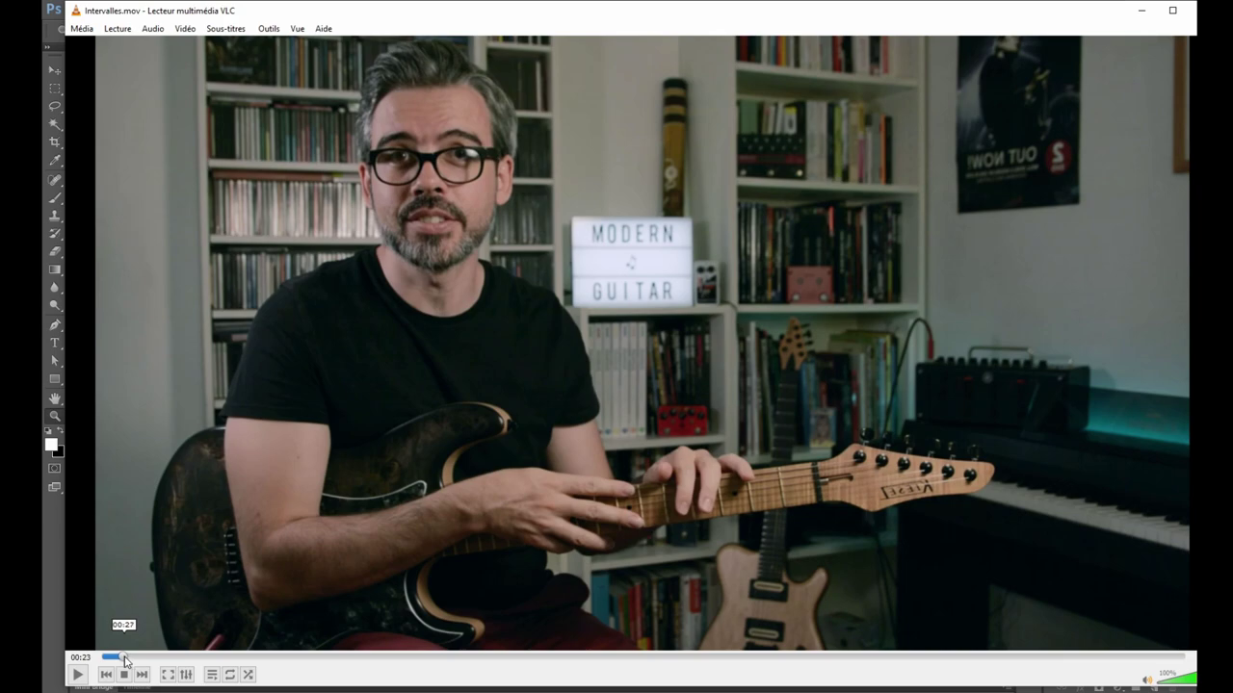
click(124, 659)
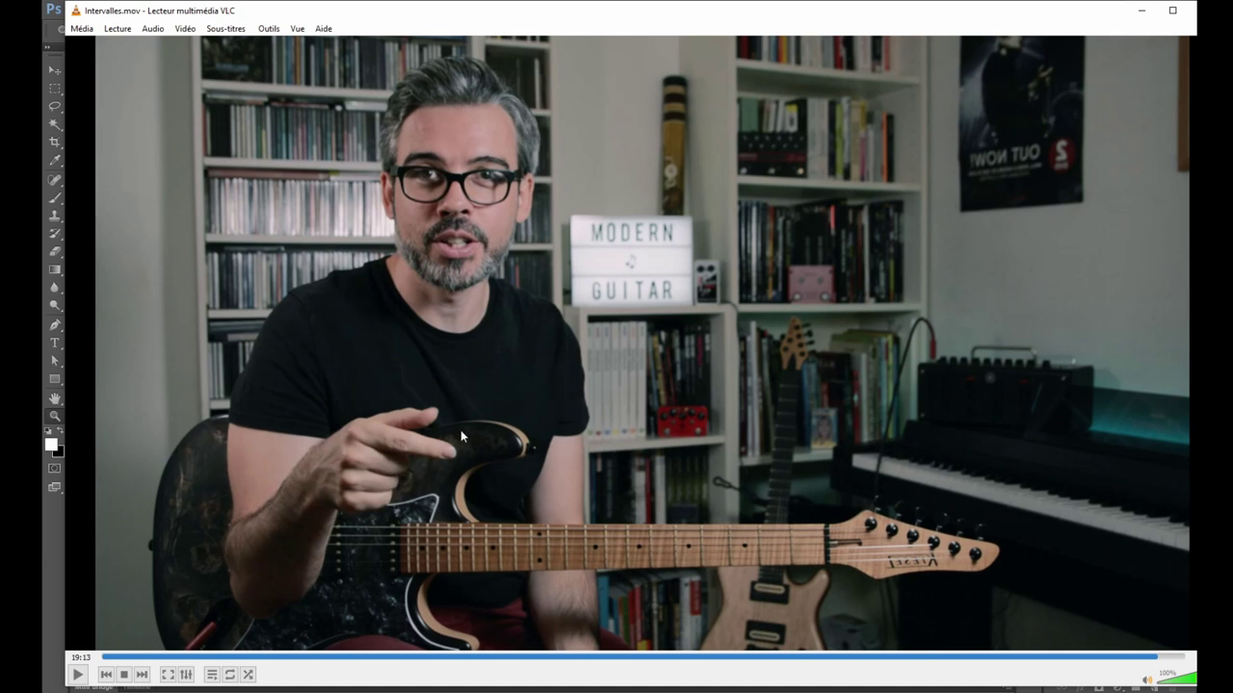
click(185, 29)
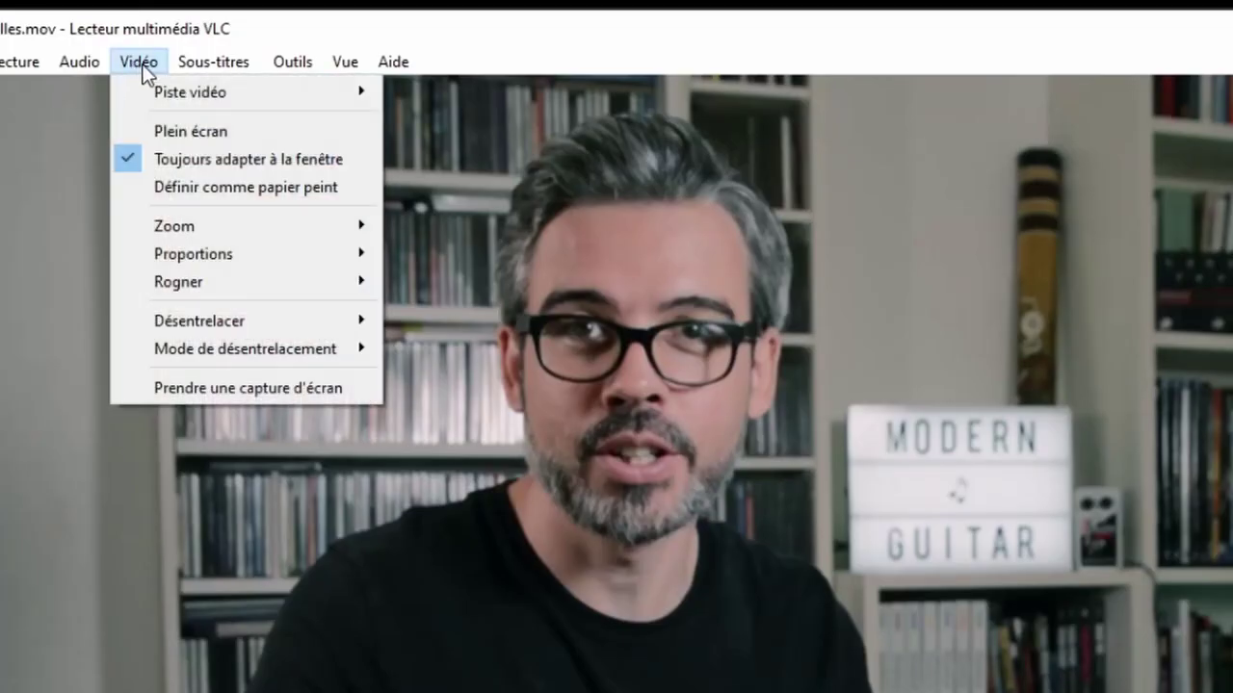
click(190, 388)
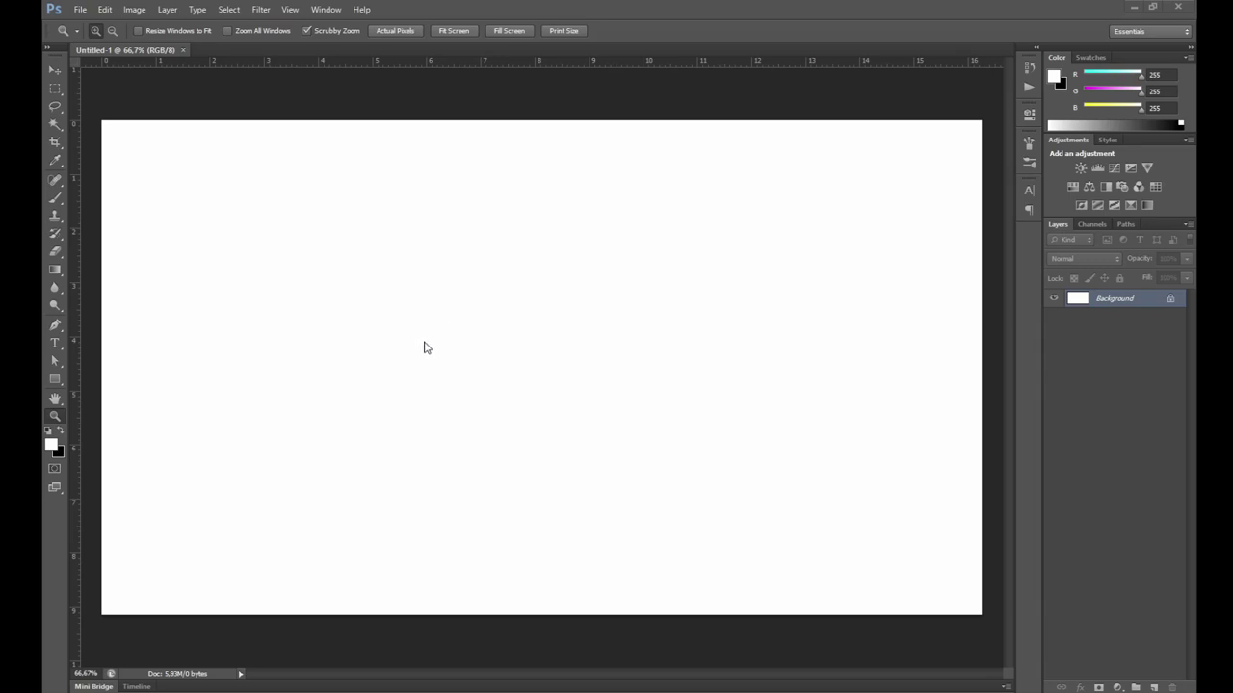
Place the vlcsnap PNG into Untitled-1 and select its new layer
click(83, 11)
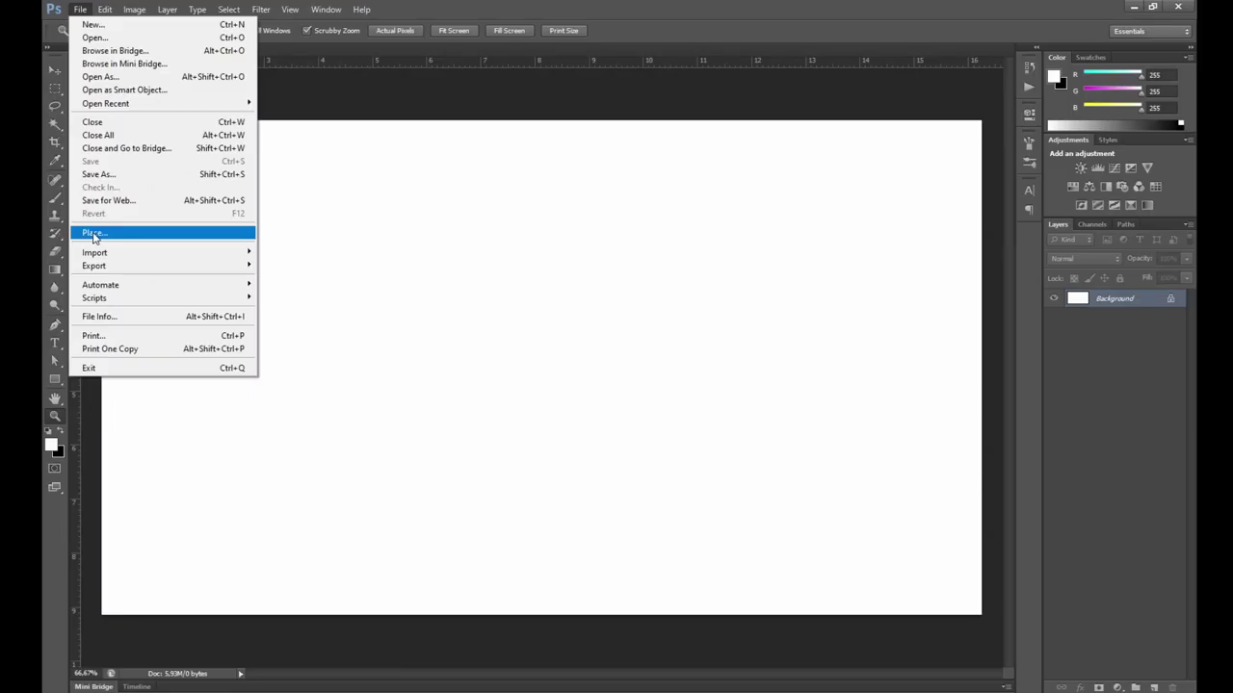
click(94, 234)
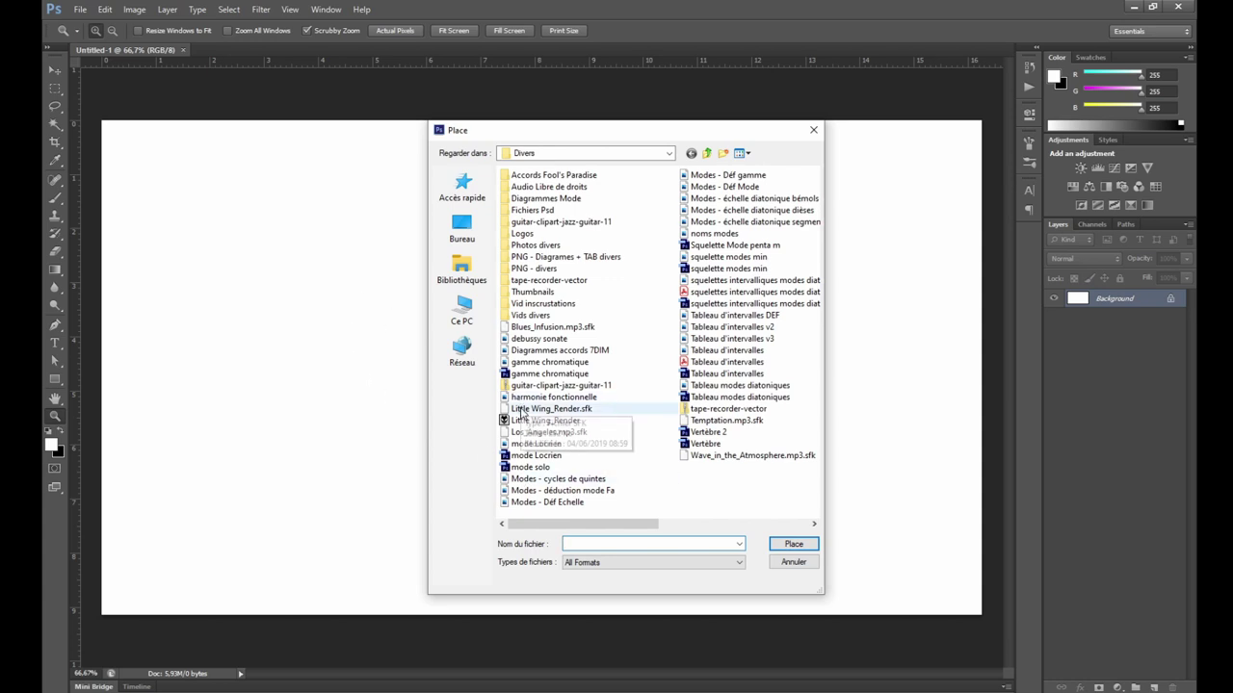
double_click(549, 418)
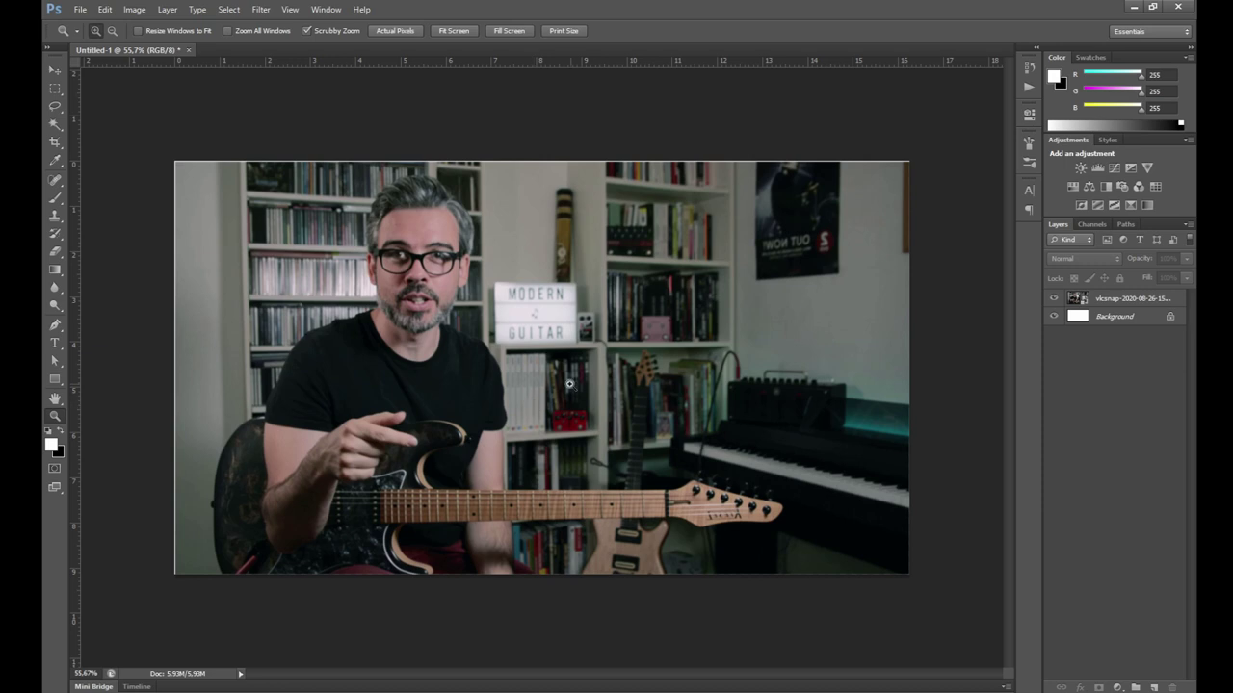
click(1098, 301)
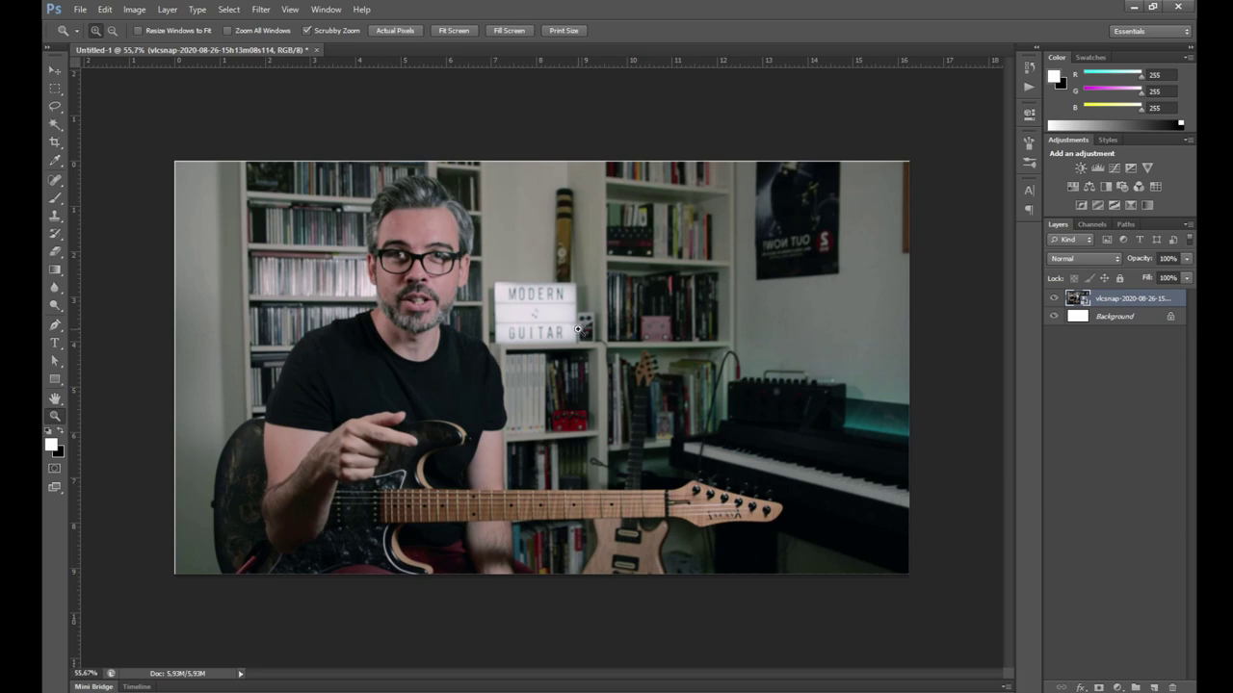
Free-transform the guitarist snapshot so it covers the whole 1920 × 1080 canvas
key(ctrl+t)
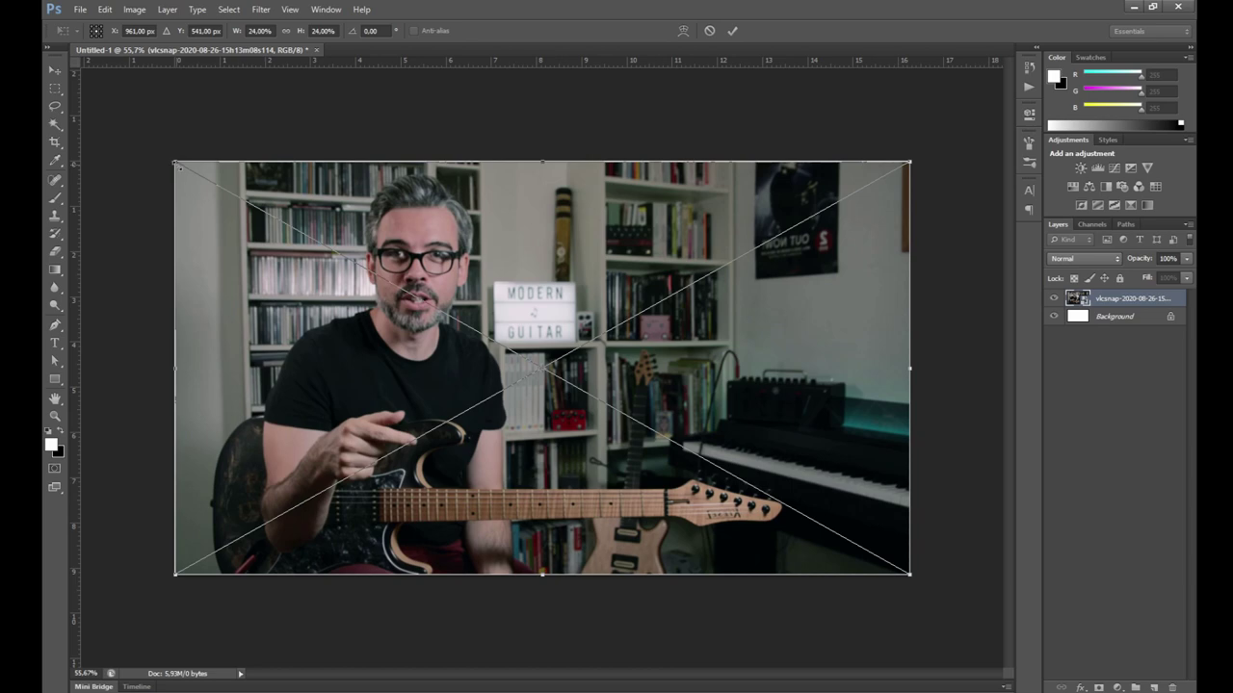
mouse_move(173, 162)
mouse_down()
mouse_move(274, 281)
mouse_move(155, 202)
mouse_move(357, 321)
mouse_move(178, 229)
mouse_move(318, 313)
mouse_move(135, 177)
mouse_up()
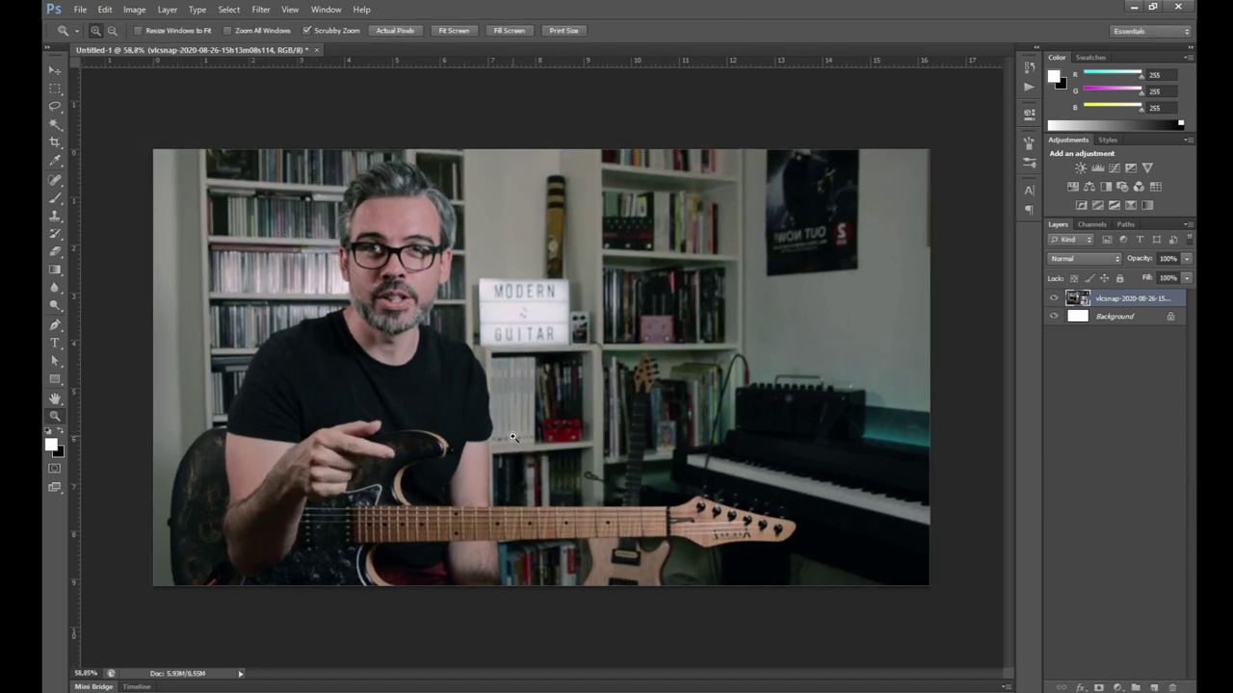
key(b)
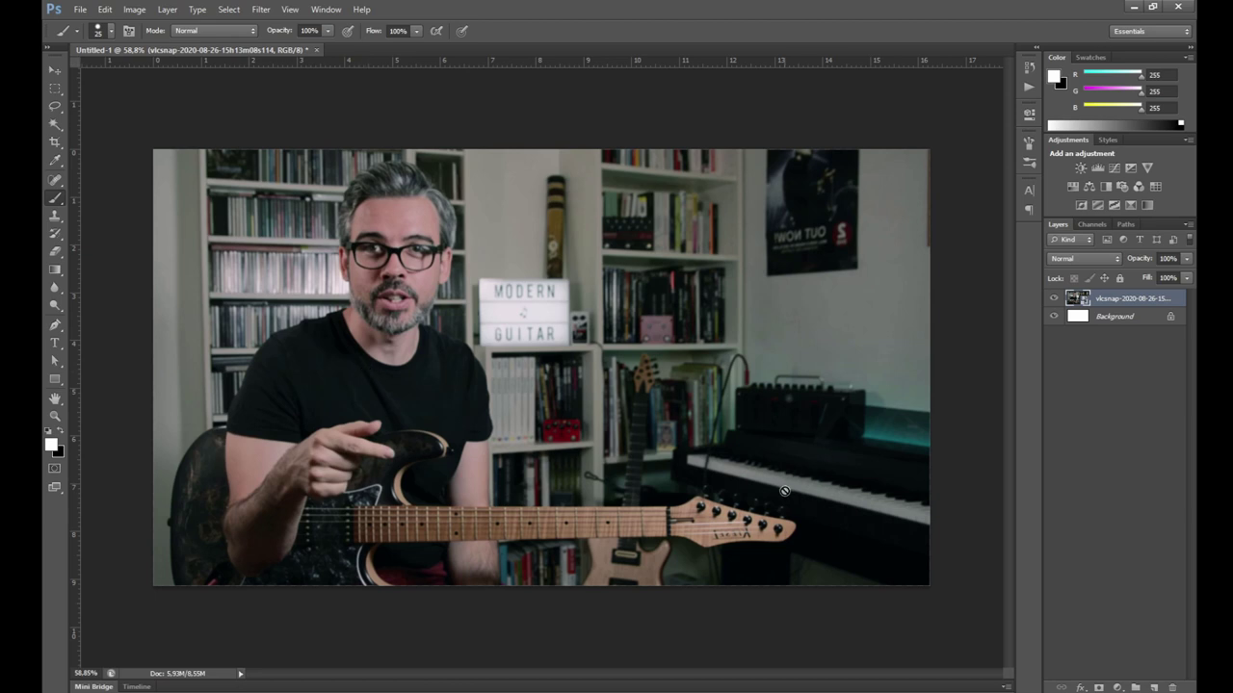
Add an empty Layer 1 above the photo and try out white brush strokes, undoing them
click(1154, 687)
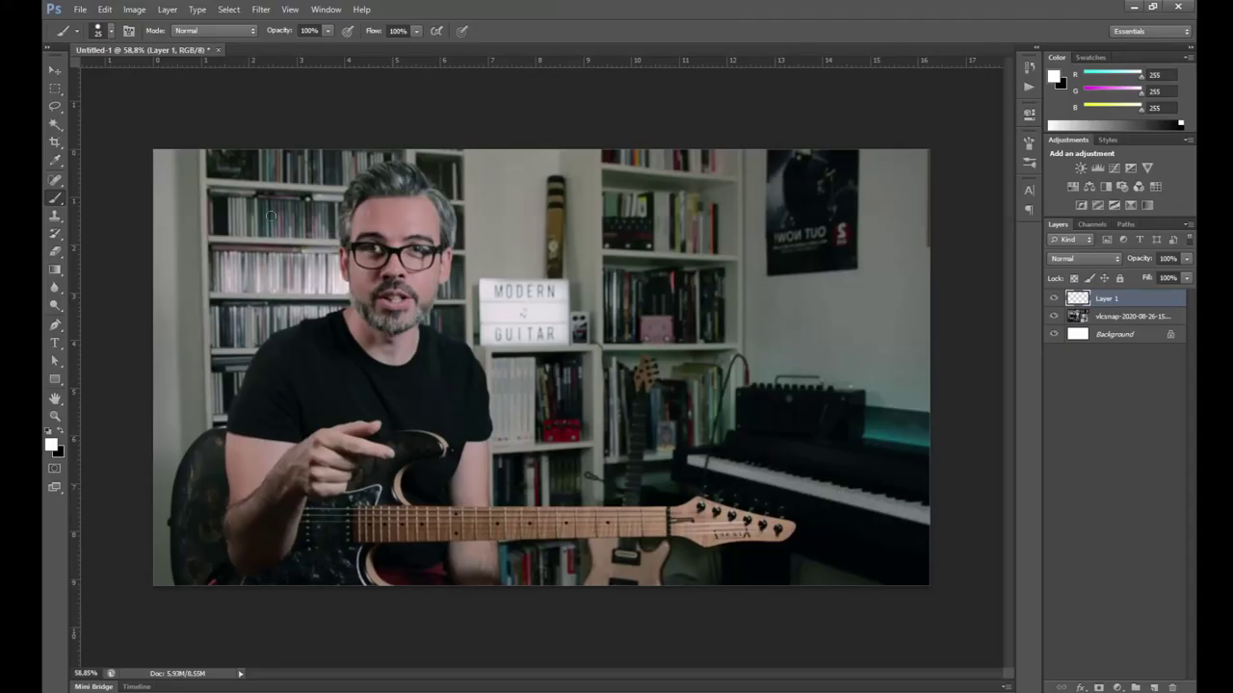
drag(322, 214, 214, 310)
key(ctrl+z)
drag(320, 234, 262, 283)
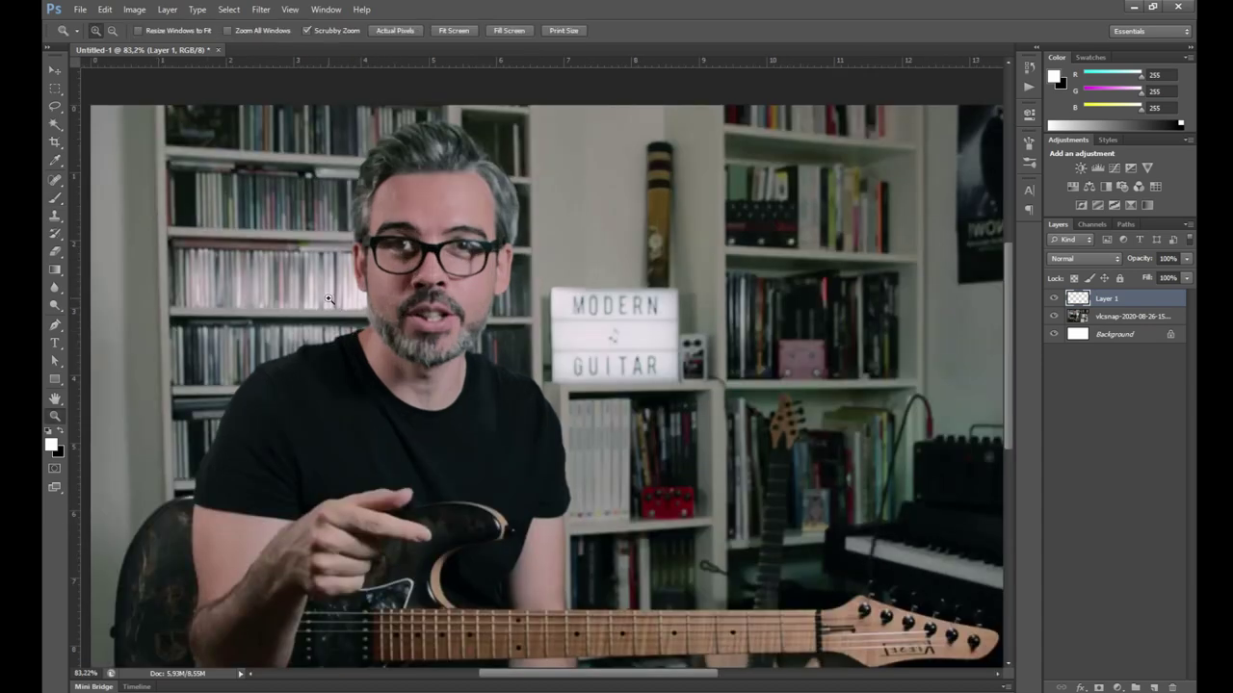
drag(355, 334, 321, 310)
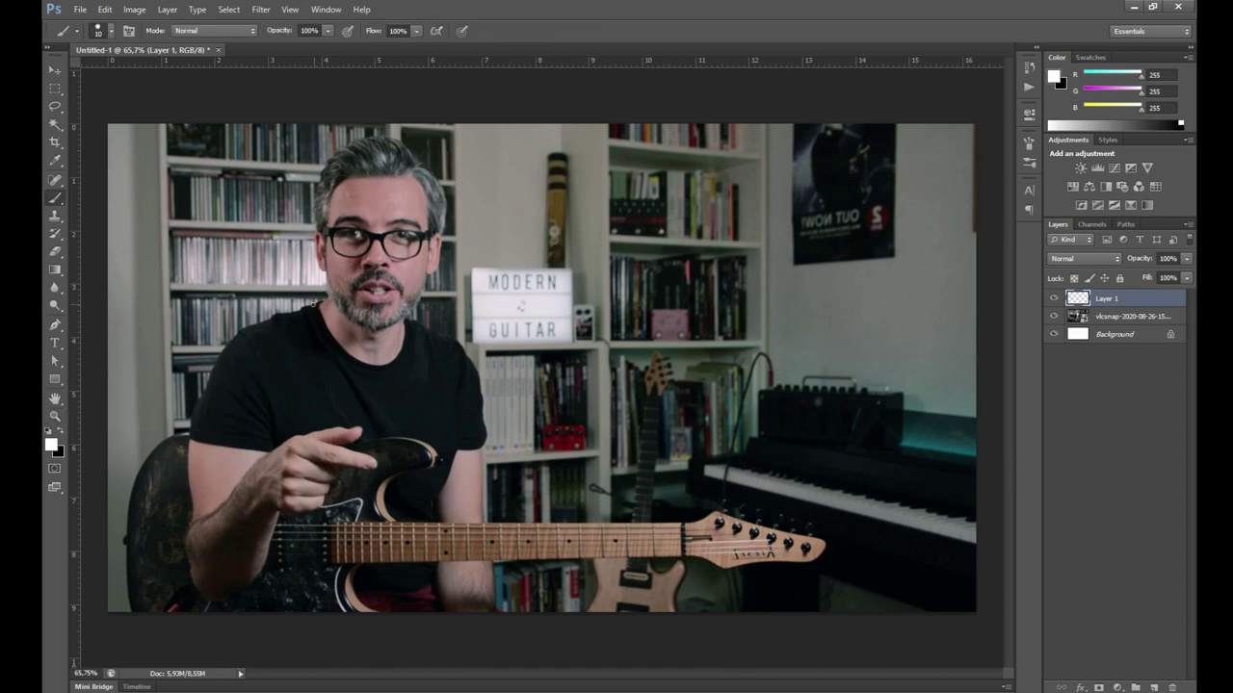
mouse_move(307, 301)
mouse_down()
mouse_move(252, 322)
mouse_move(187, 392)
mouse_up()
key(ctrl+z)
Use a smaller white brush to draw a straight line left of the shoulder
drag(366, 359, 394, 359)
key(bracketleft)
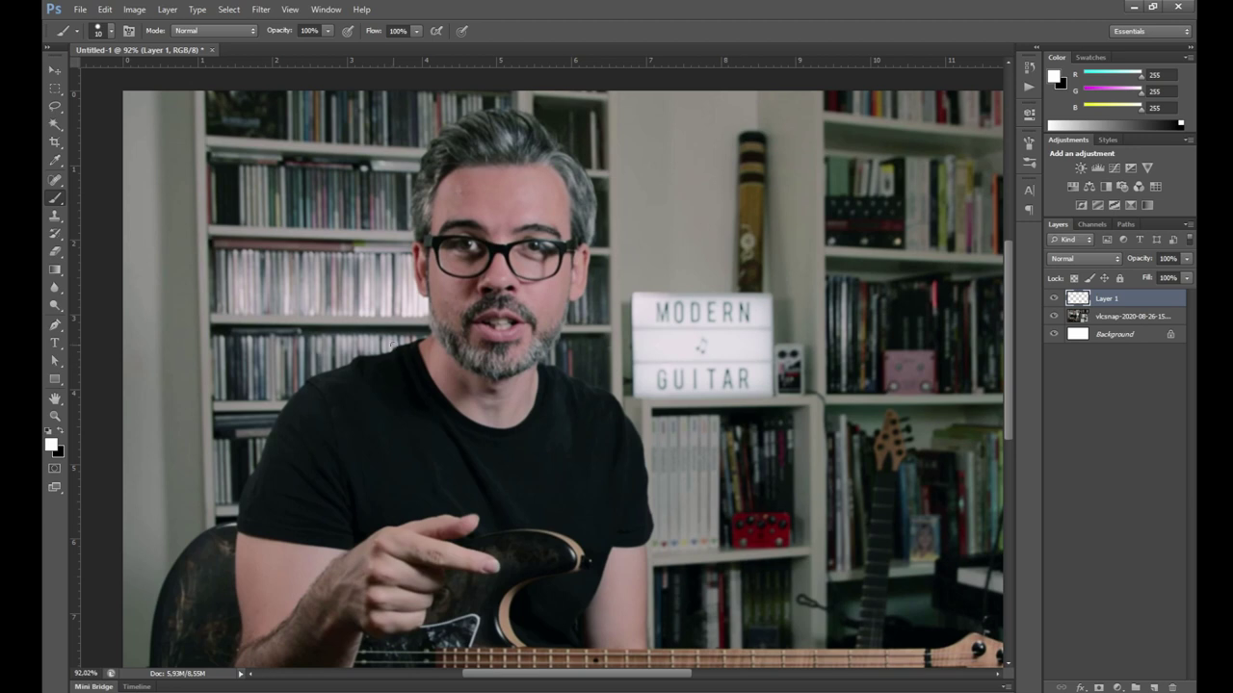
key(z)
drag(404, 321, 375, 322)
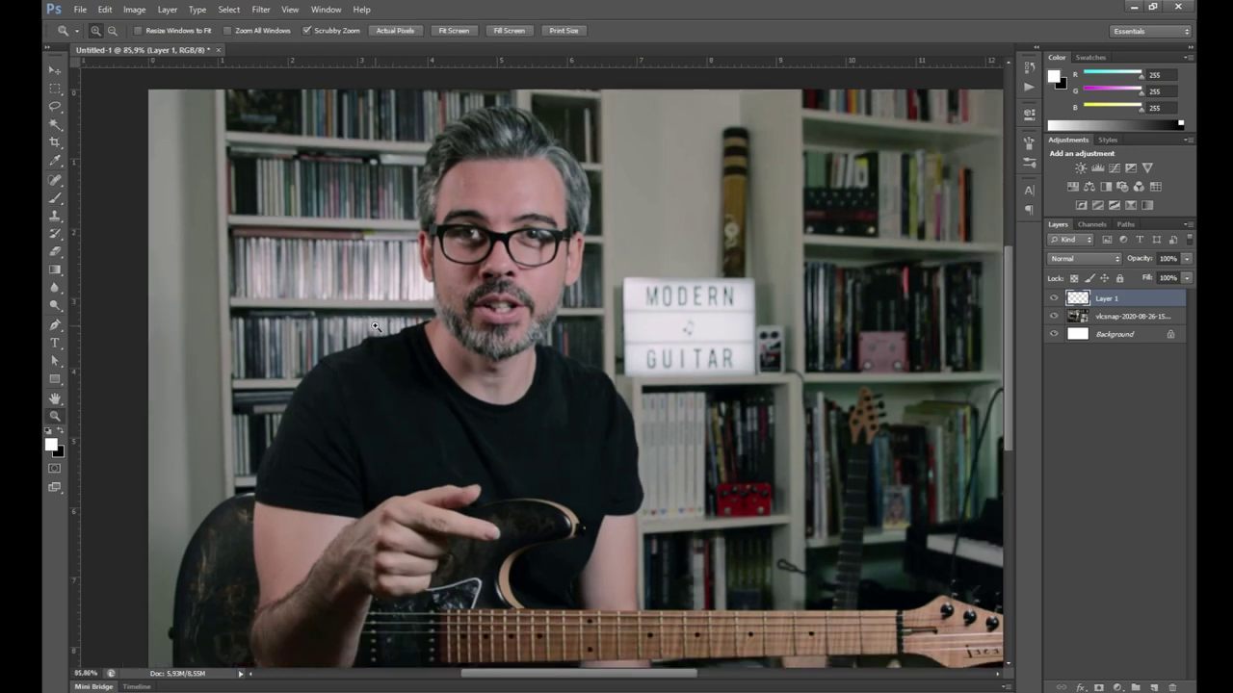
key(b)
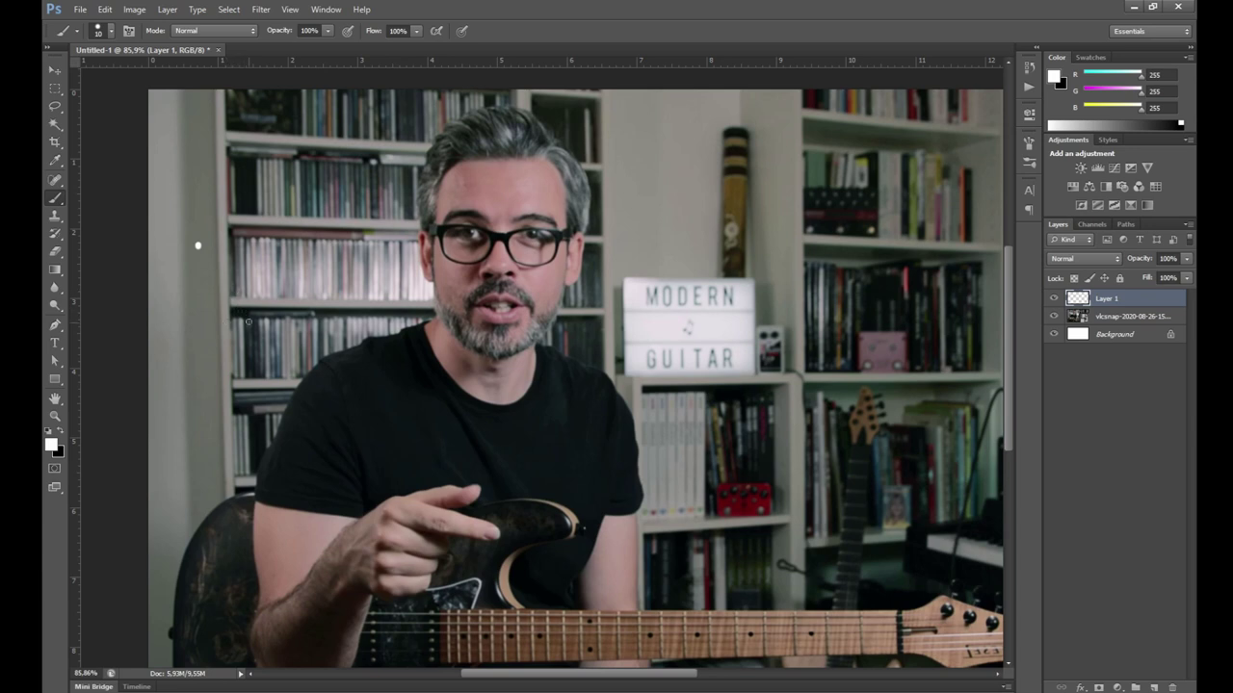
shift+click(251, 323)
Trace a thick white outline along the guitarist's side, beard, face, head and shoulder
mouse_move(252, 322)
mouse_down()
mouse_move(234, 352)
mouse_move(247, 398)
mouse_move(286, 364)
mouse_move(278, 300)
mouse_move(303, 248)
mouse_move(274, 164)
mouse_move(343, 145)
mouse_move(701, 206)
mouse_move(686, 337)
mouse_move(363, 333)
mouse_move(251, 236)
mouse_up()
click(230, 204)
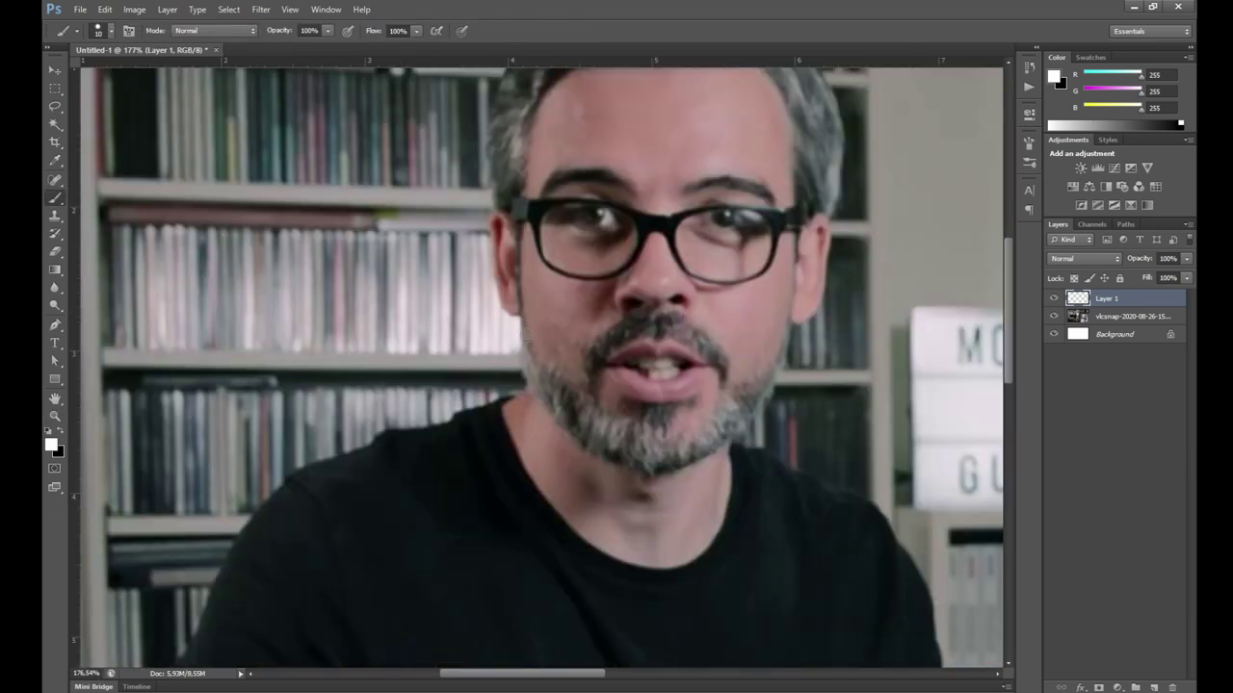
mouse_move(514, 328)
mouse_down()
mouse_move(502, 394)
mouse_move(362, 438)
mouse_move(275, 484)
mouse_move(399, 333)
mouse_move(366, 306)
mouse_up()
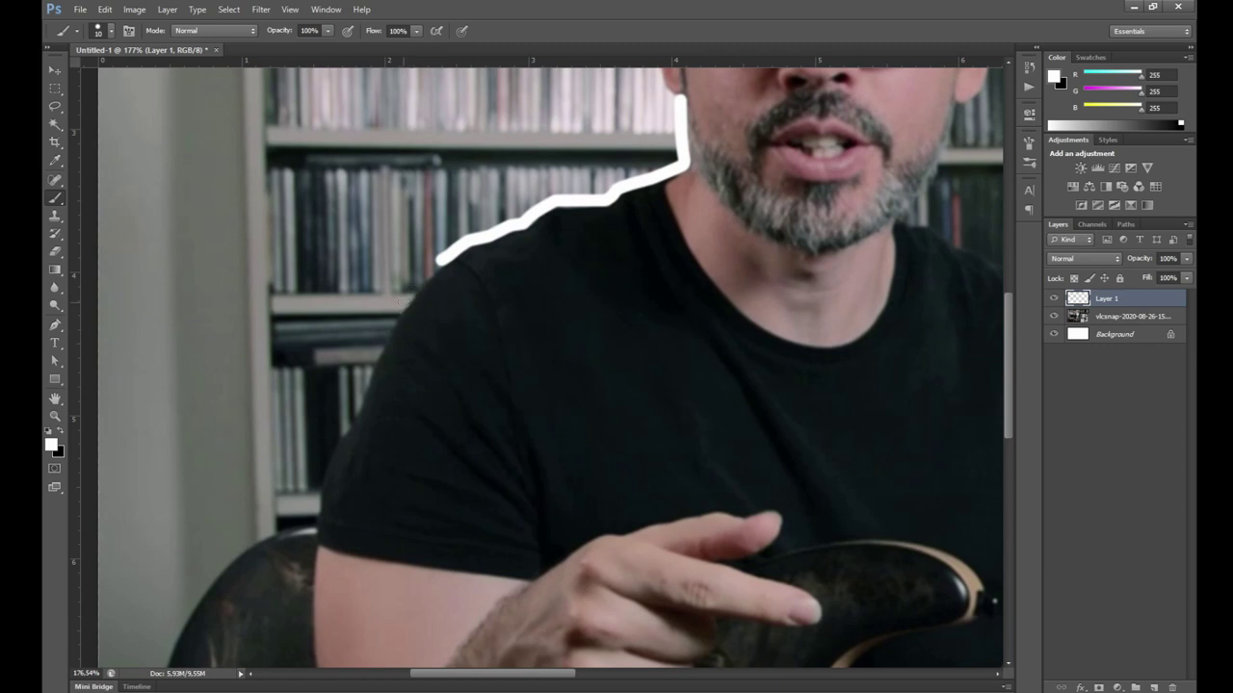
mouse_move(405, 301)
mouse_down()
mouse_move(313, 534)
mouse_move(362, 239)
mouse_up()
mouse_move(495, 195)
mouse_down()
mouse_move(357, 277)
mouse_move(321, 468)
mouse_move(329, 576)
mouse_up()
mouse_move(334, 640)
mouse_down()
mouse_move(295, 440)
mouse_move(317, 427)
mouse_move(405, 664)
mouse_up()
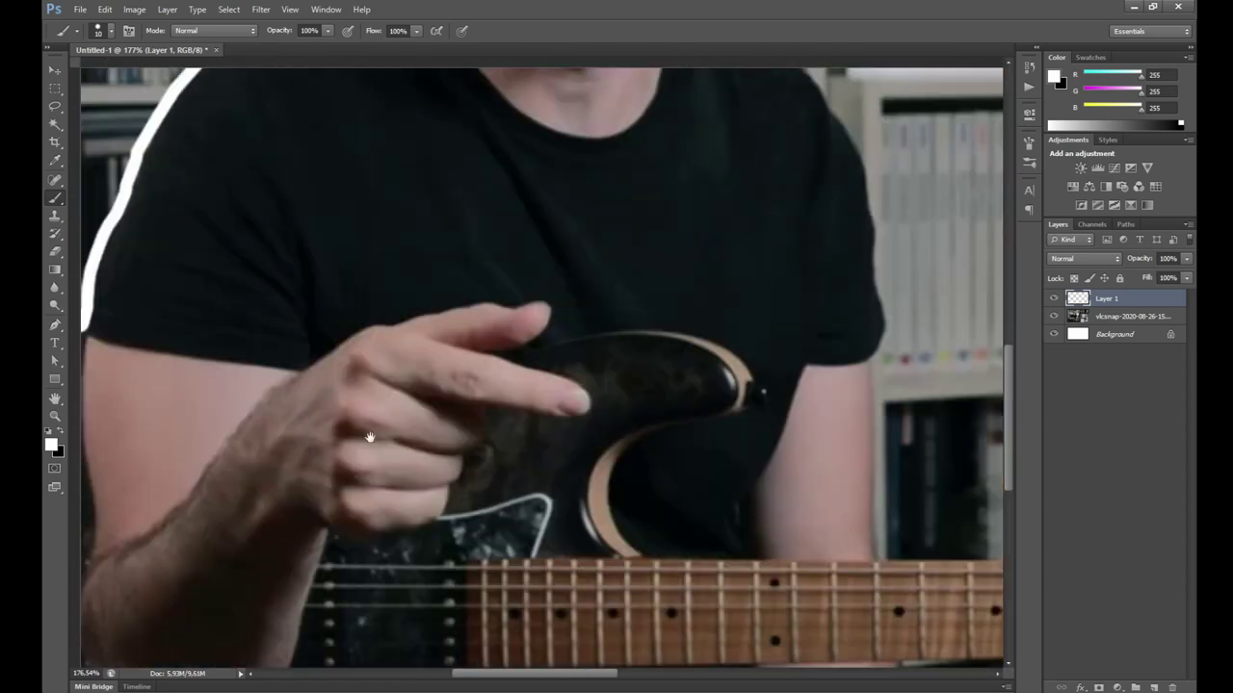
mouse_move(366, 96)
mouse_down()
mouse_move(448, 269)
mouse_move(470, 233)
mouse_up()
mouse_move(364, 455)
mouse_down()
mouse_move(348, 443)
mouse_move(335, 349)
mouse_move(339, 204)
mouse_move(381, 149)
mouse_move(460, 85)
mouse_move(566, 98)
mouse_move(654, 188)
mouse_move(686, 342)
mouse_move(677, 405)
mouse_move(640, 472)
mouse_up()
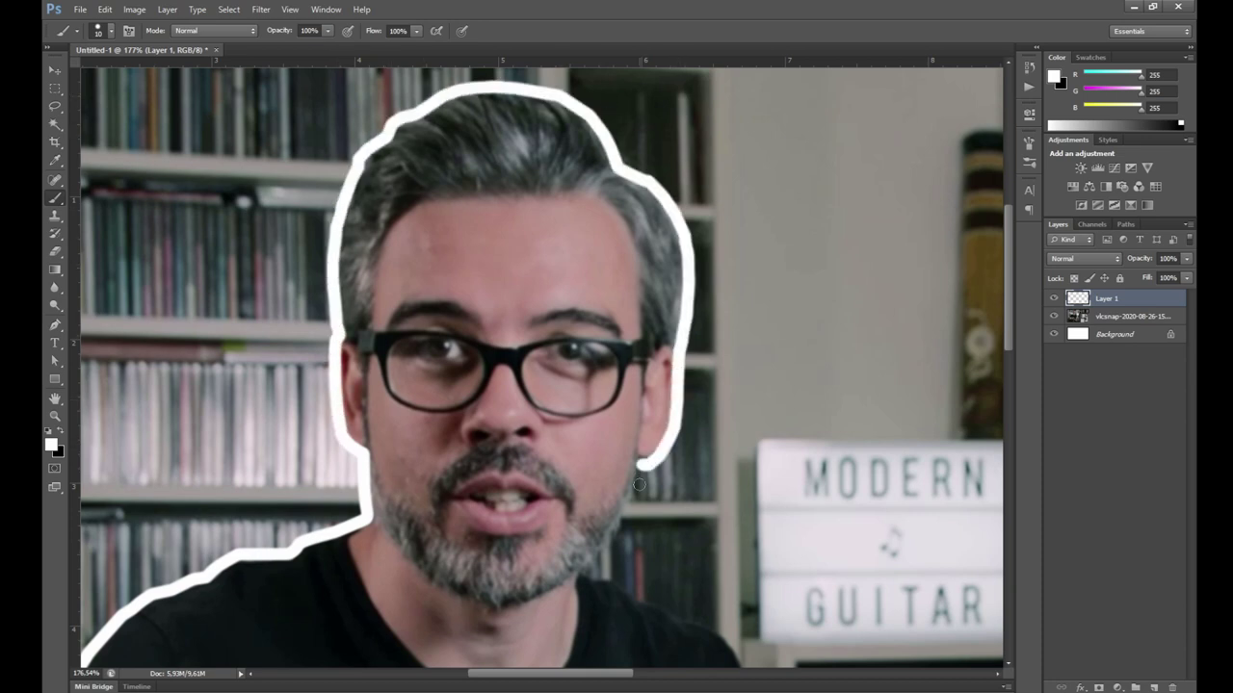
mouse_move(668, 556)
mouse_down()
mouse_move(509, 360)
mouse_move(441, 361)
mouse_up()
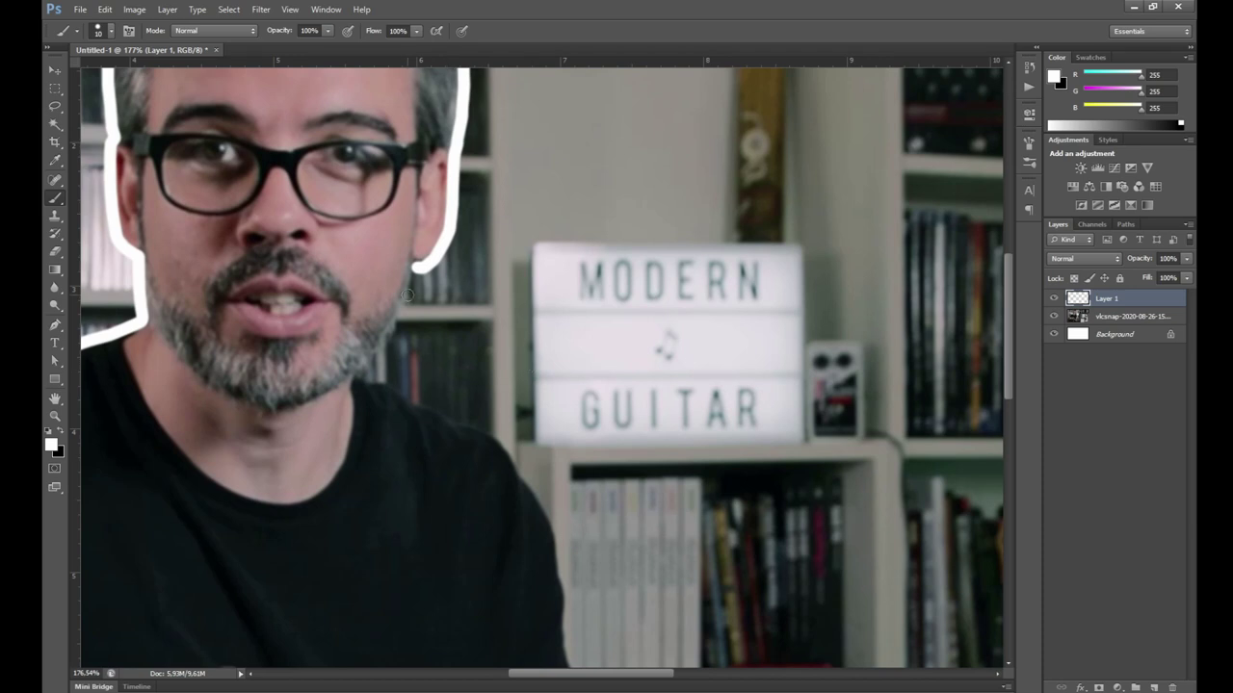
mouse_move(408, 294)
mouse_down()
mouse_move(357, 383)
mouse_move(502, 443)
mouse_move(564, 592)
mouse_move(515, 259)
mouse_move(566, 366)
mouse_move(558, 589)
mouse_up()
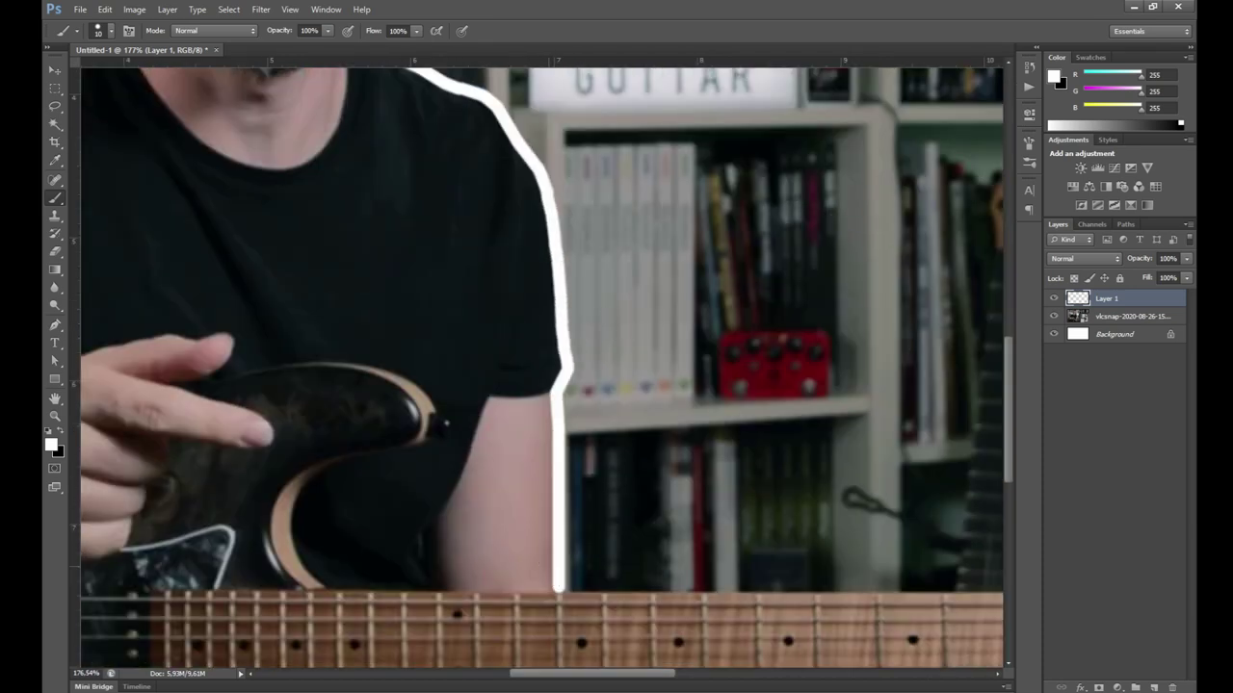
Extend the white outline along the fretboard, around the tuning pegs and headstock, to the bottom edge
drag(710, 569, 425, 400)
shift+click(818, 420)
drag(818, 420, 913, 382)
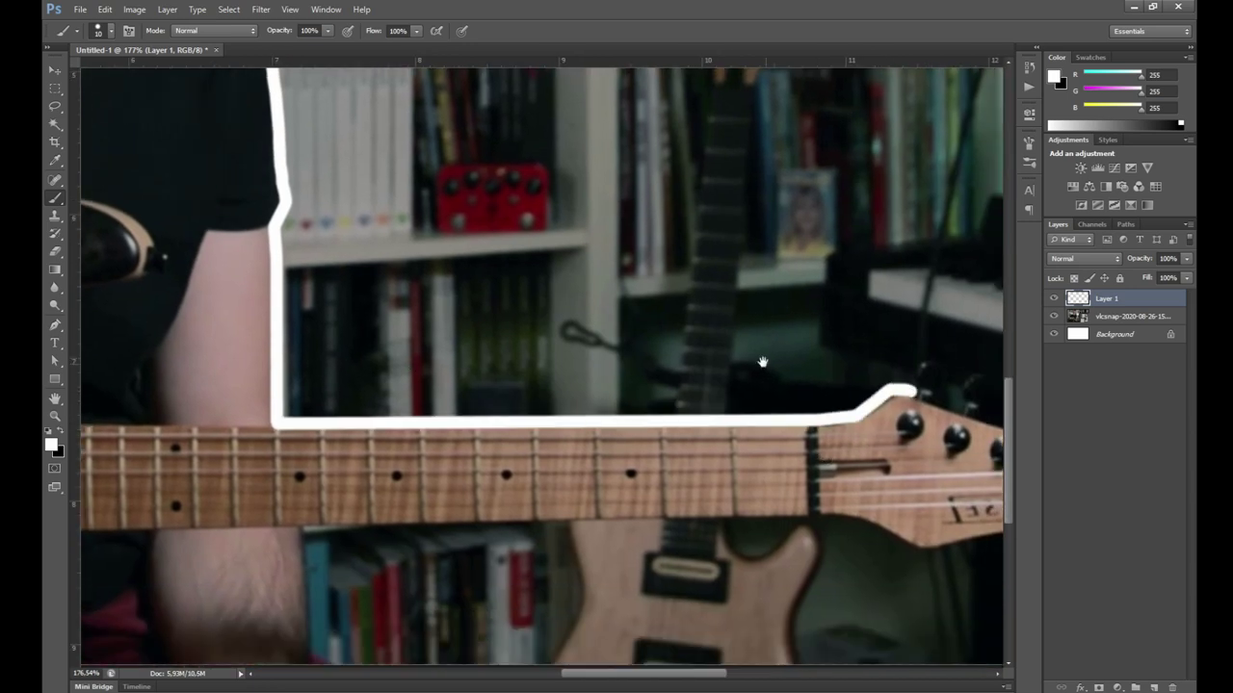
drag(762, 358, 463, 314)
mouse_move(613, 338)
mouse_down()
mouse_move(686, 368)
mouse_move(741, 371)
mouse_move(765, 354)
mouse_move(785, 397)
mouse_move(830, 385)
mouse_move(862, 394)
mouse_move(870, 416)
mouse_move(665, 252)
mouse_move(631, 328)
mouse_move(601, 329)
mouse_up()
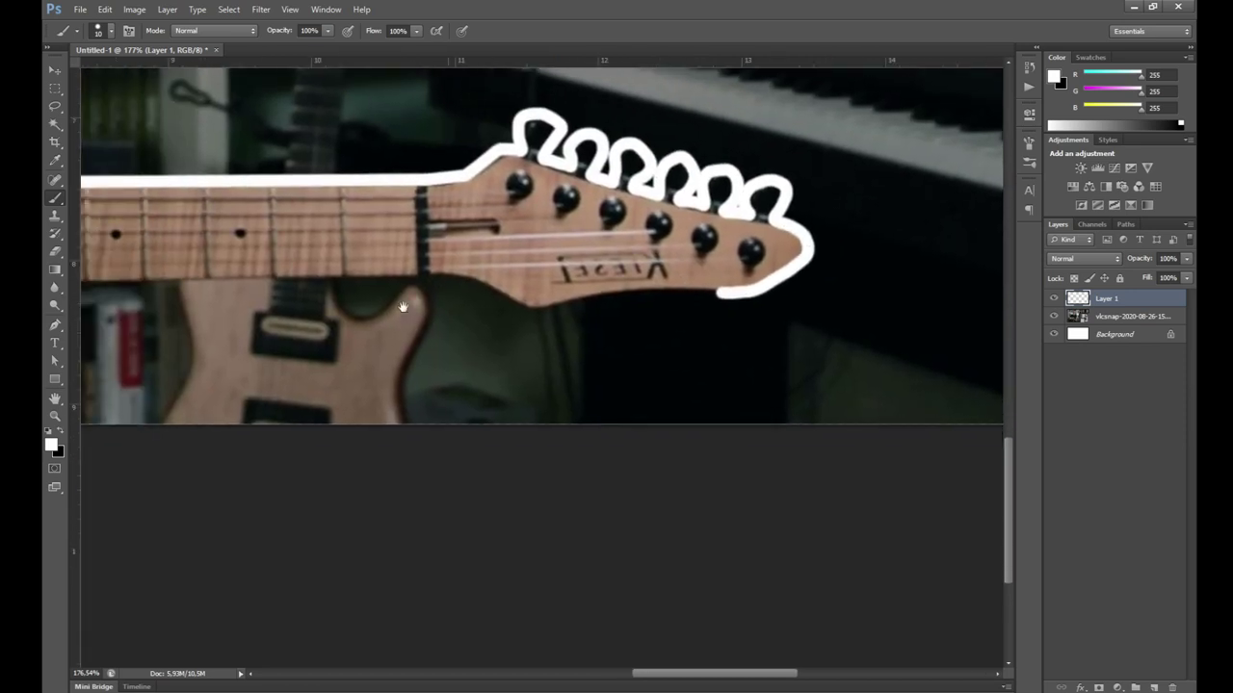
mouse_move(722, 294)
mouse_down()
mouse_move(542, 312)
mouse_move(424, 278)
mouse_up()
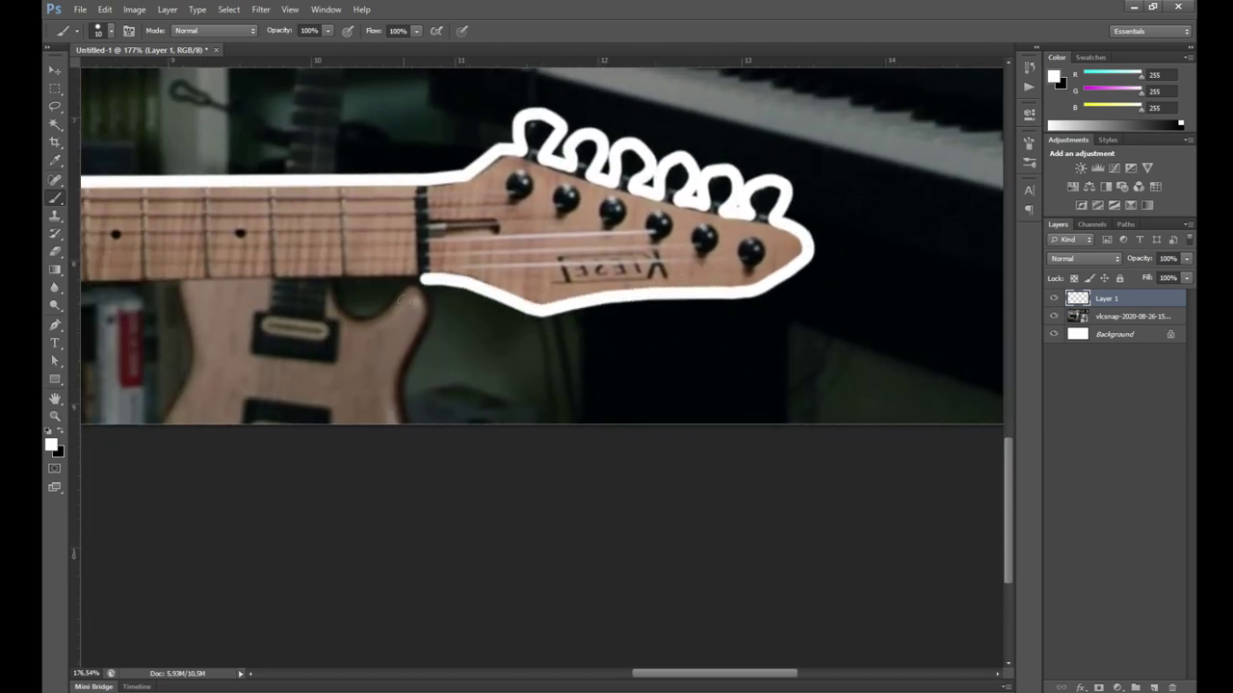
scroll(424, 277, left, 5)
shift+click(461, 304)
shift+click(477, 466)
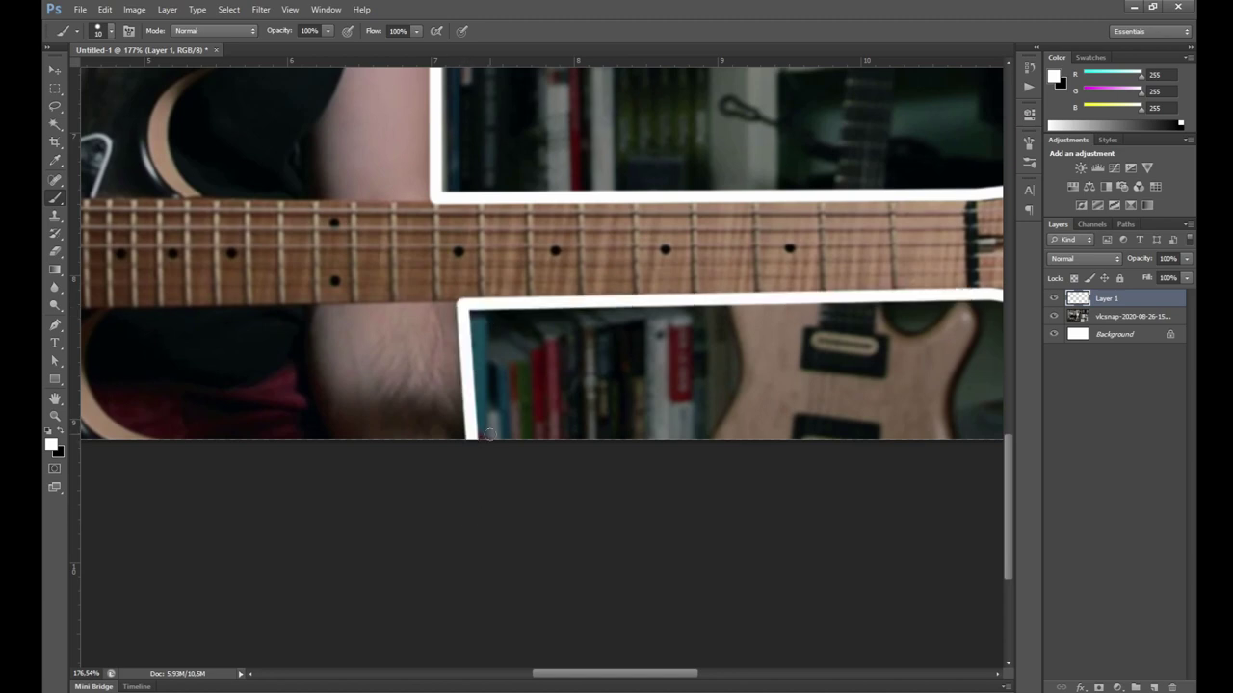
key(z)
drag(489, 434, 415, 424)
drag(376, 210, 376, 306)
scroll(374, 307, down, 3)
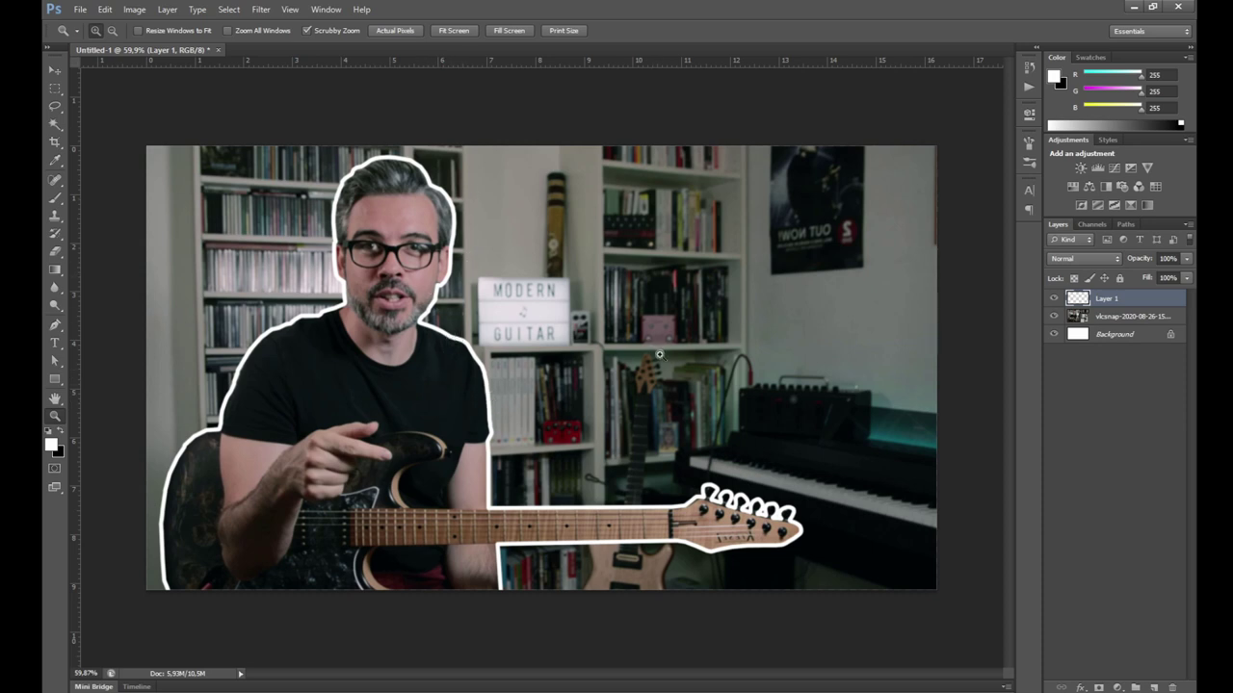
Check the outline layer, then Magic Wand-select the outlined guitarist at tolerance 0
click(1054, 304)
click(1054, 302)
click(1054, 302)
key(w)
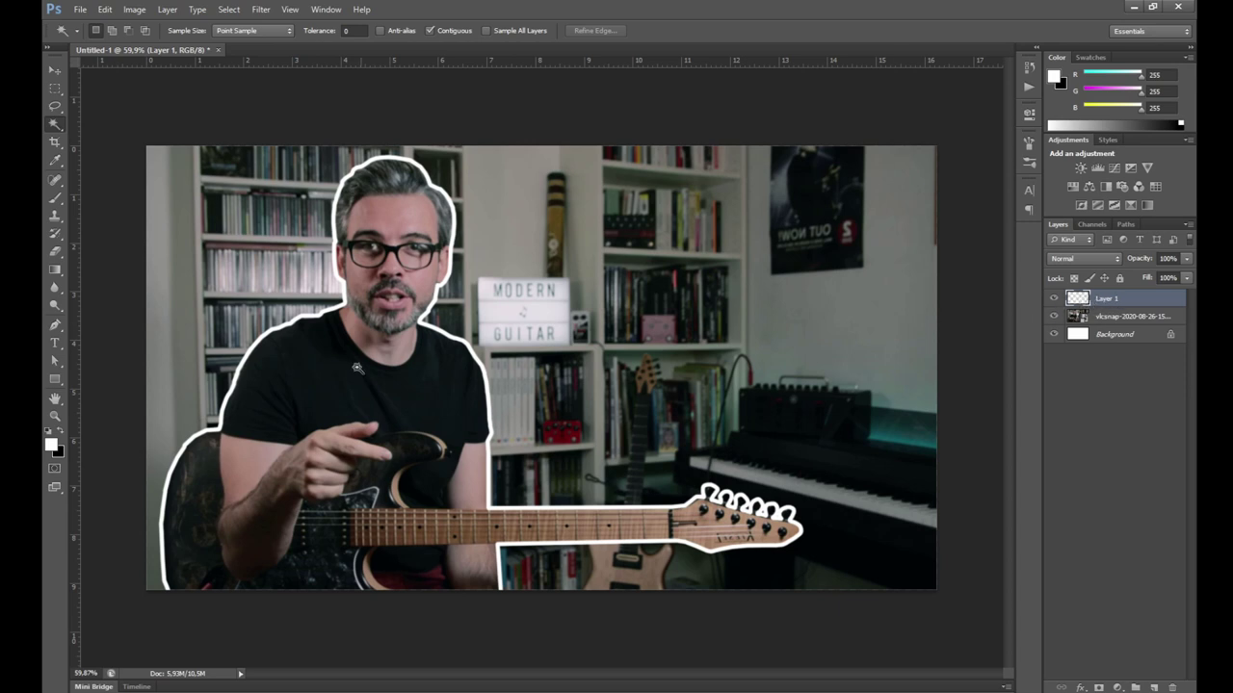
click(376, 416)
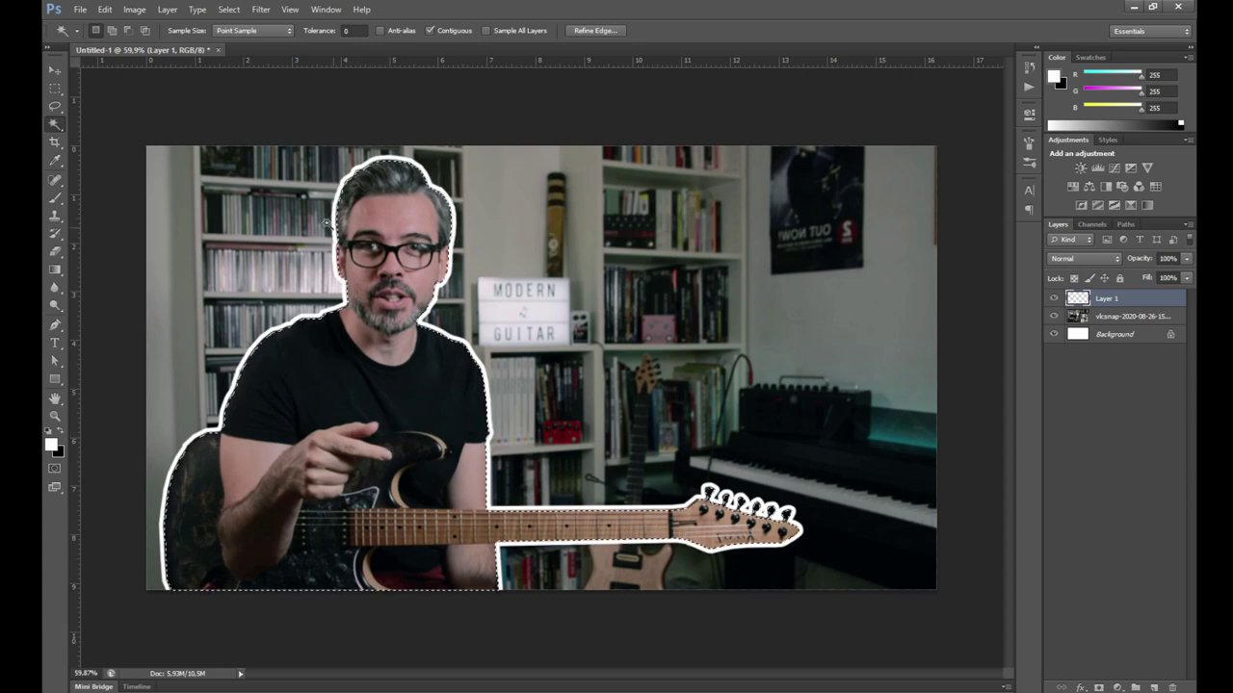
Expand the guitarist selection by 4 pixels and make the vlcsnap photo layer active
click(229, 10)
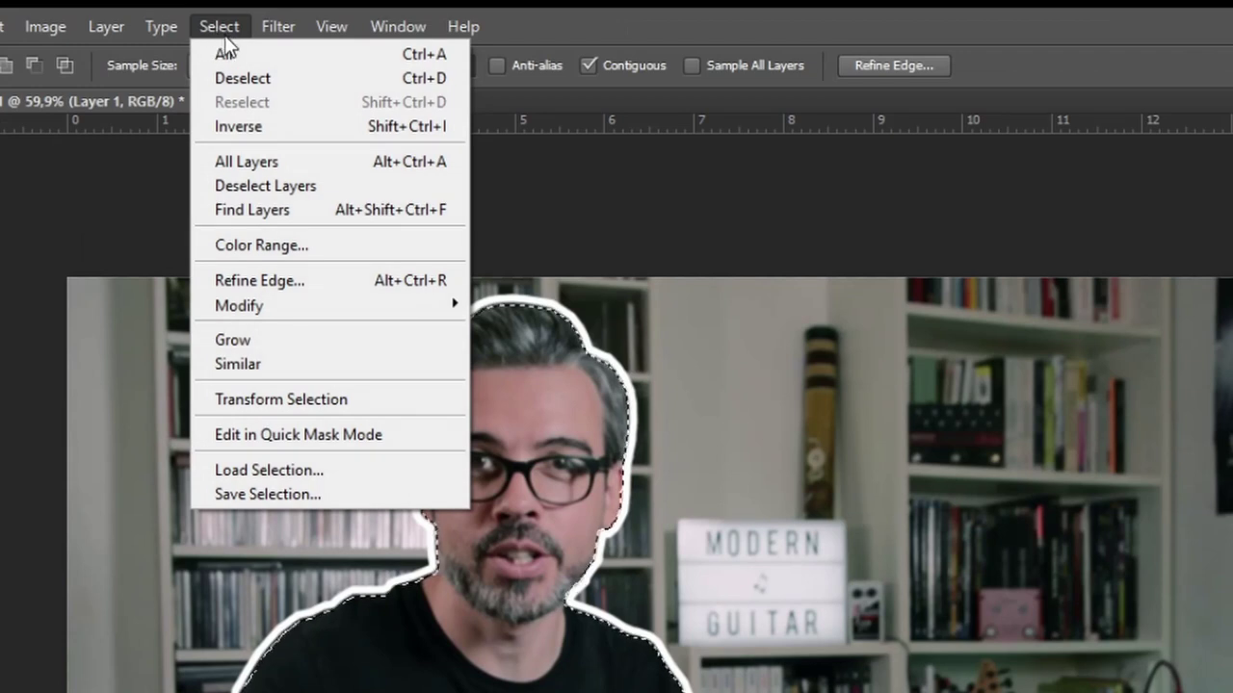
mouse_move(239, 305)
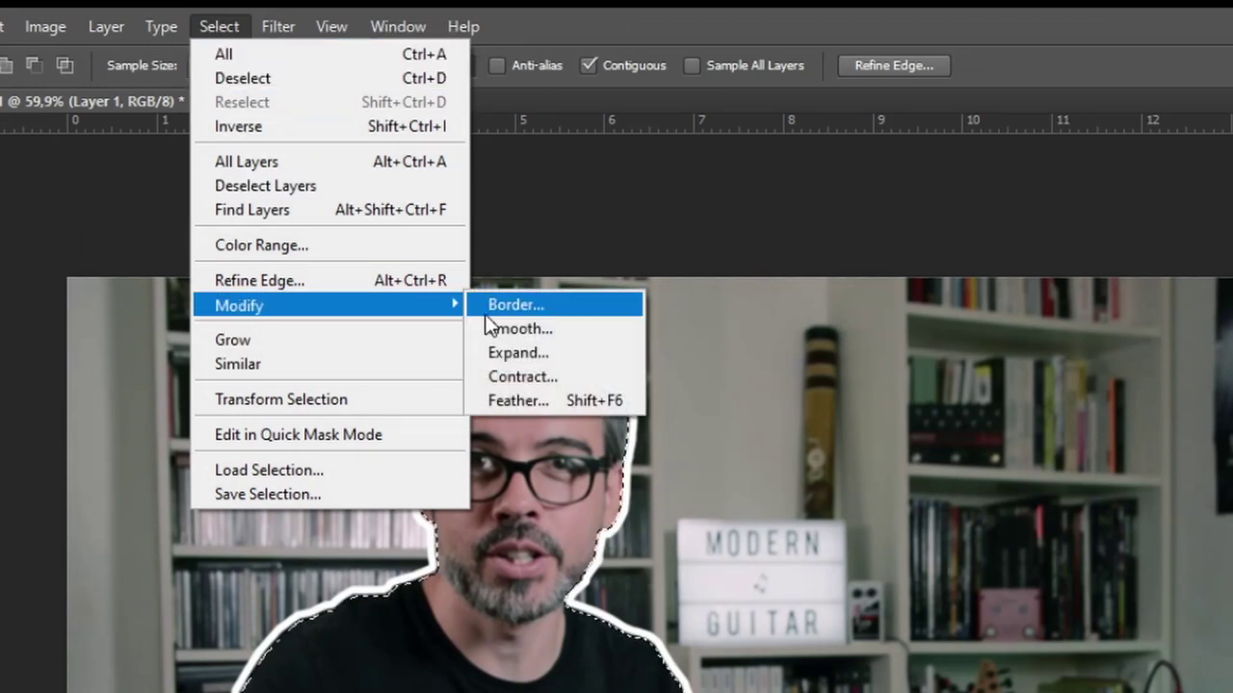
click(520, 353)
text(4)
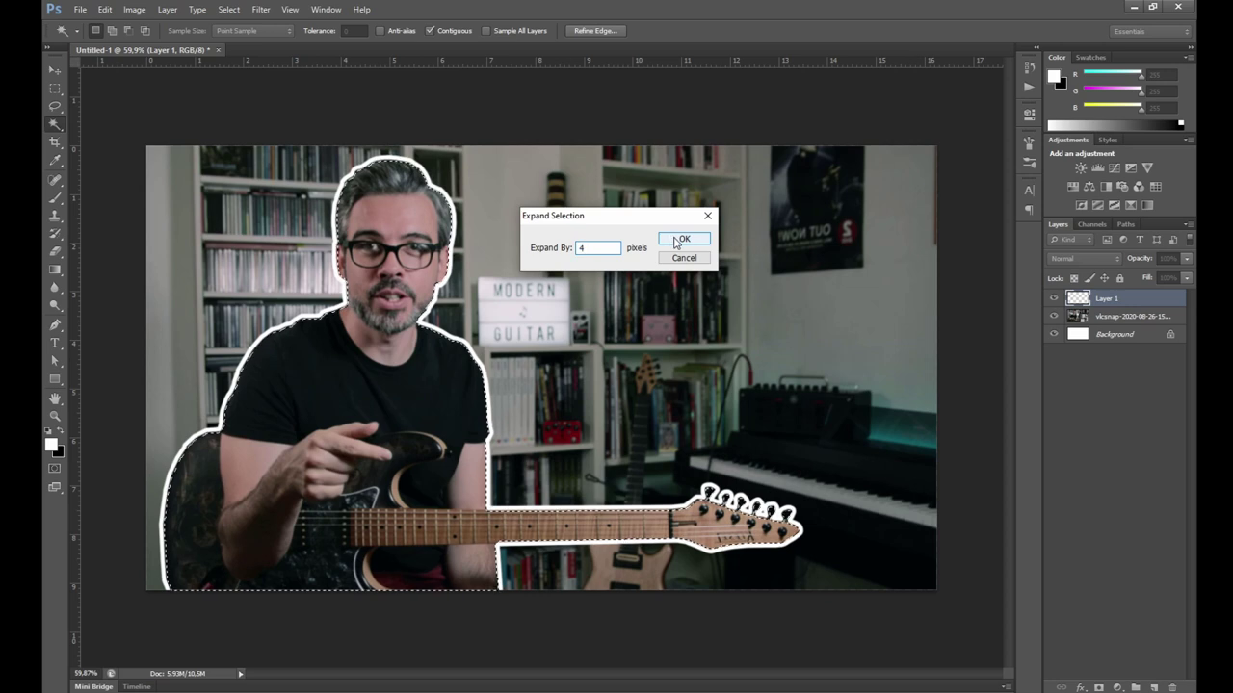
click(677, 240)
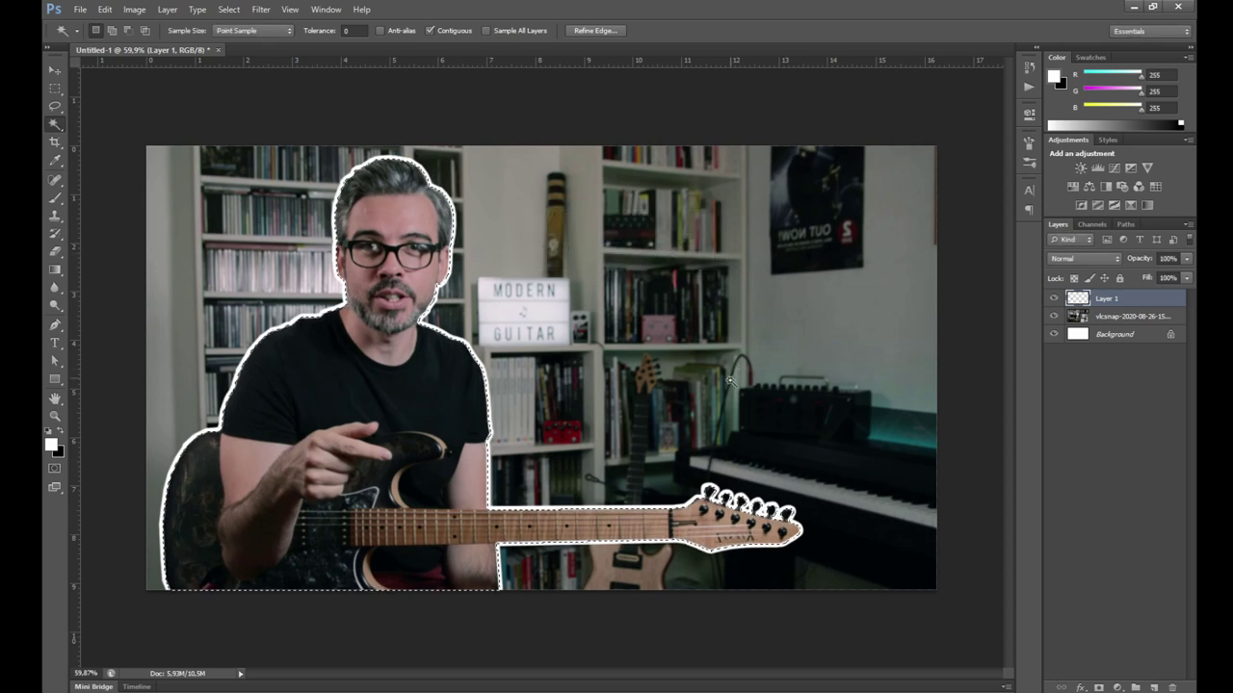
click(1111, 320)
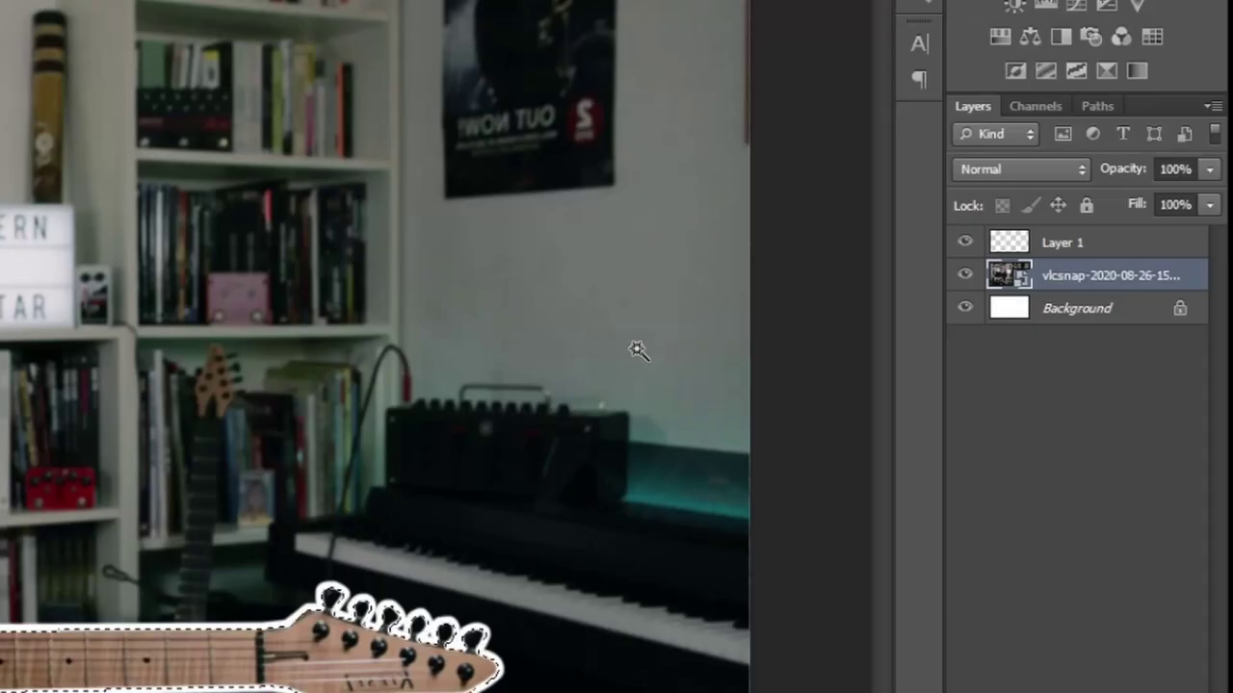
Copy the selected guitarist onto Layer 2 and toggle Layer 1 to check the cut-out
key(ctrl+j)
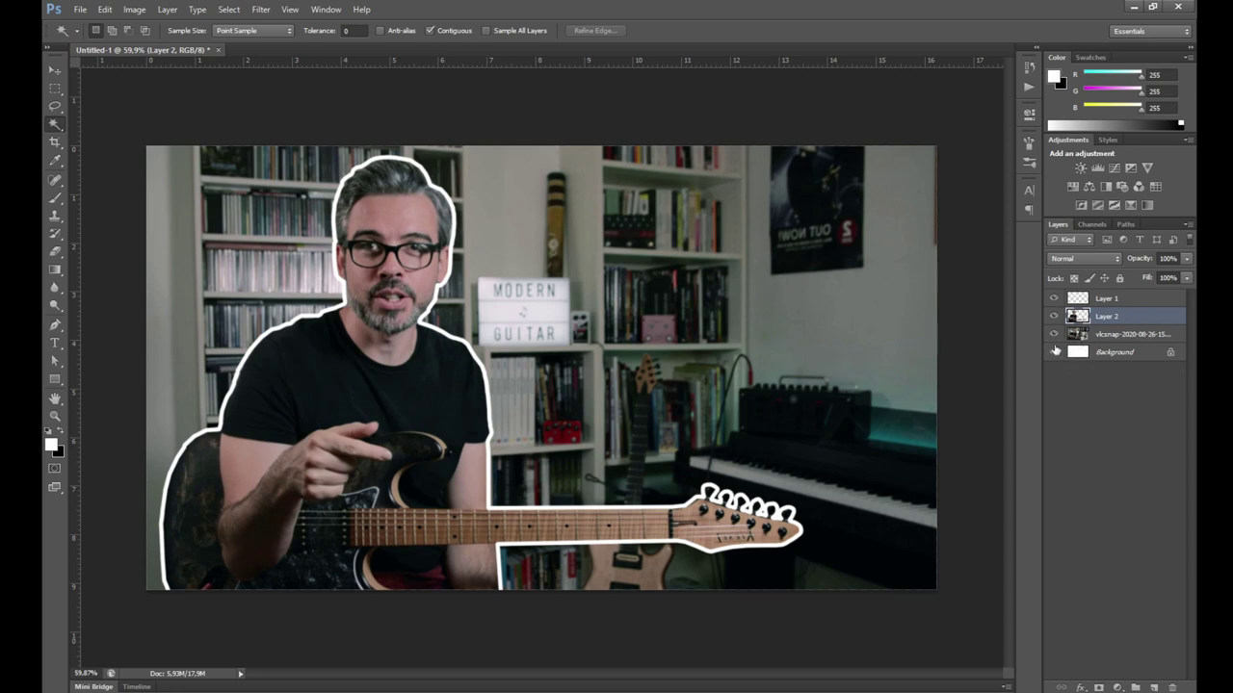
click(1053, 299)
click(1054, 298)
click(1054, 334)
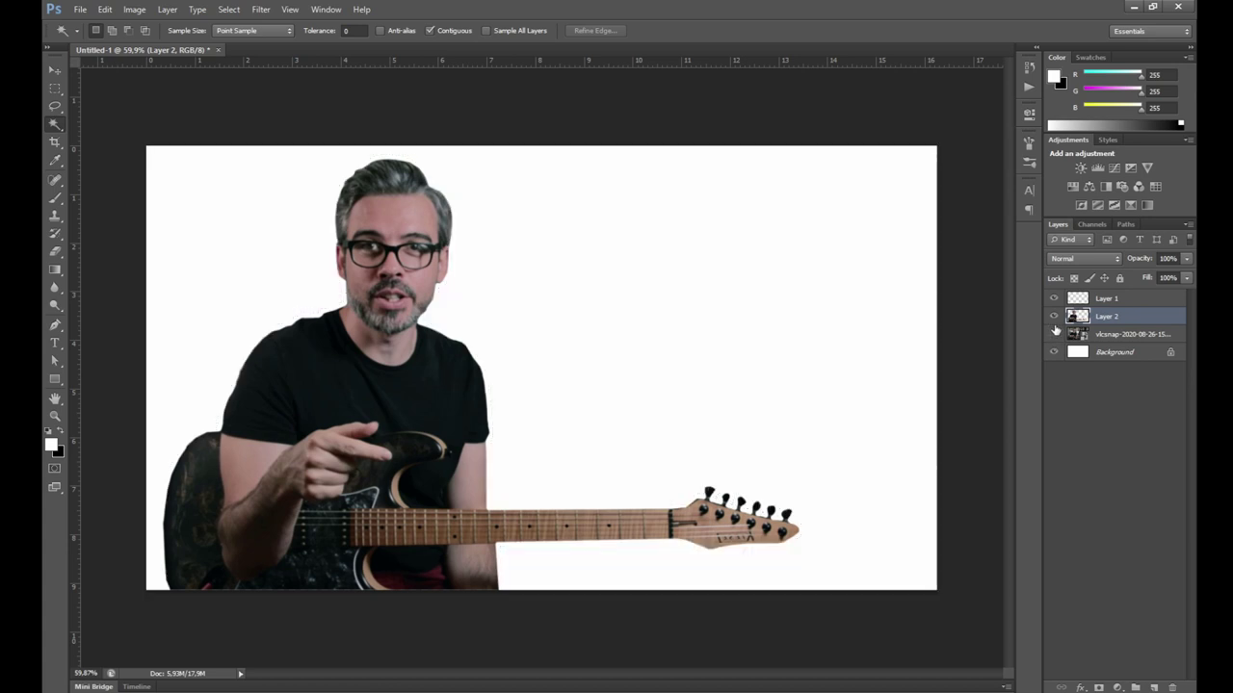
click(1054, 299)
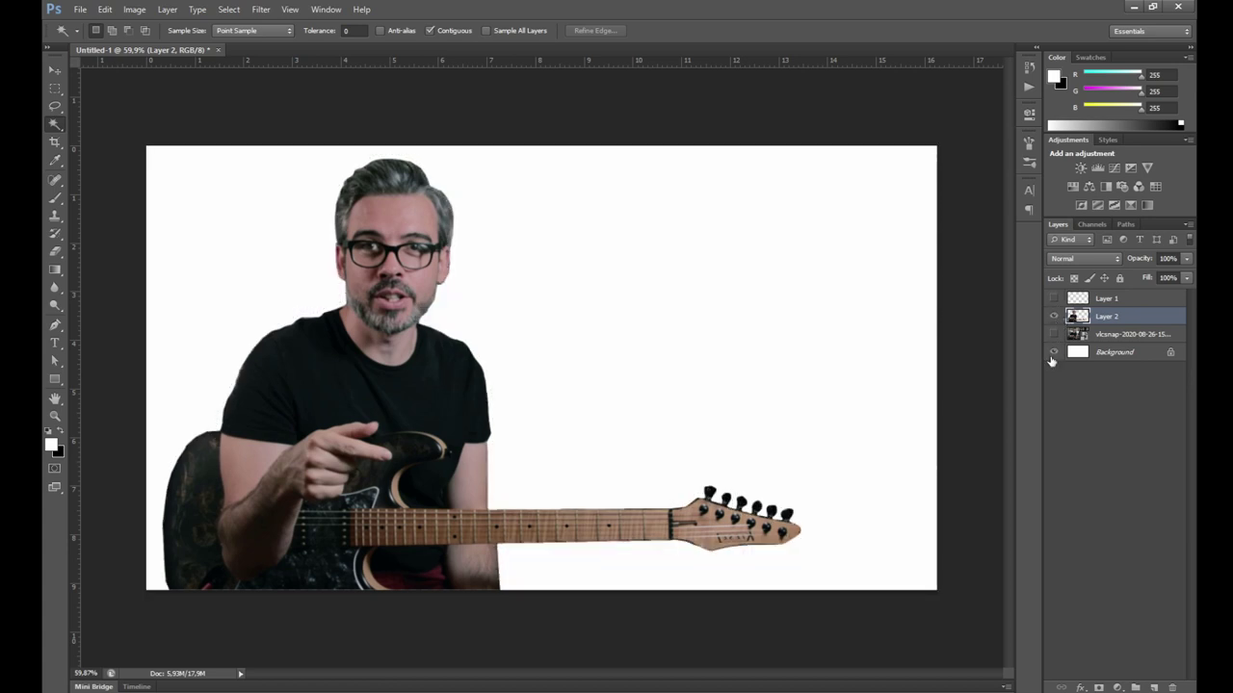
click(1054, 352)
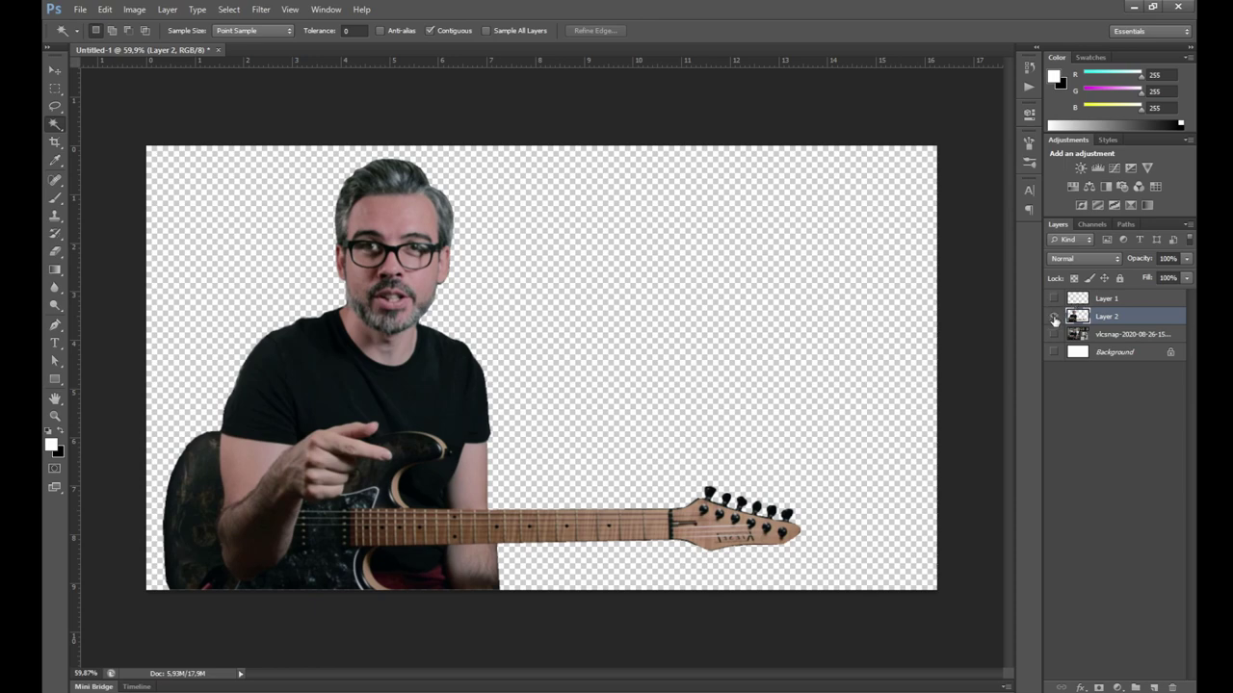
click(1053, 319)
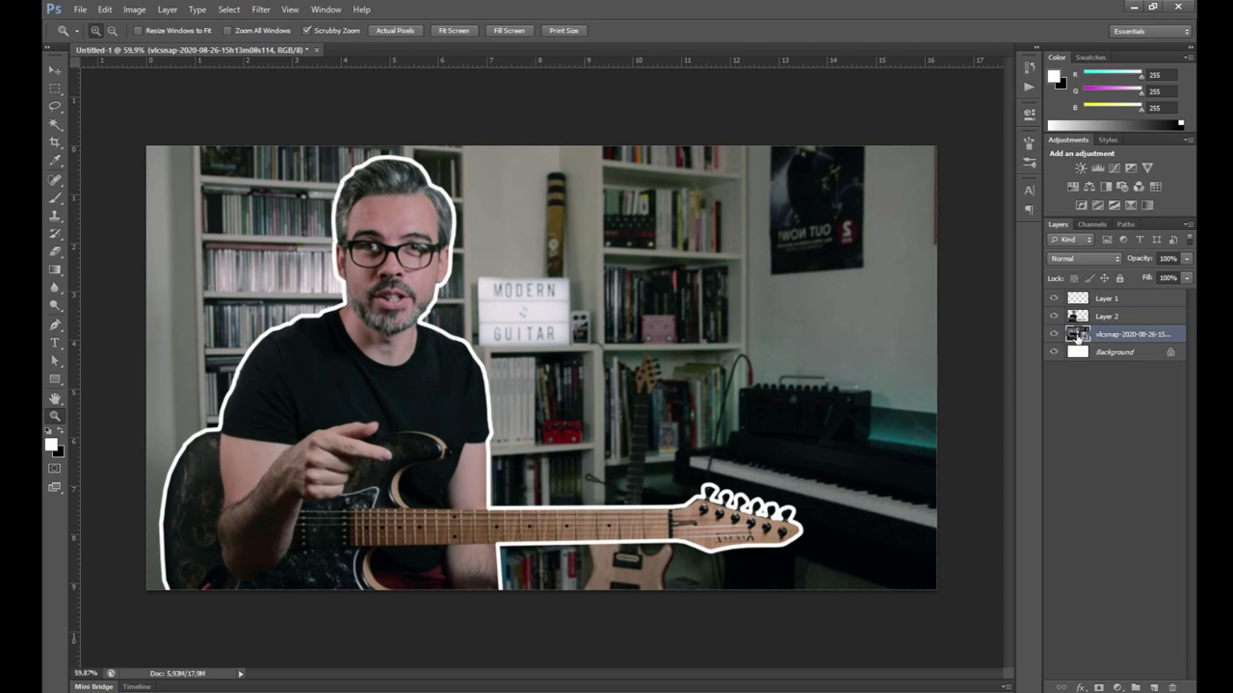
Blur the room photo with a Gaussian Blur of radius 5,5 pixels
click(260, 9)
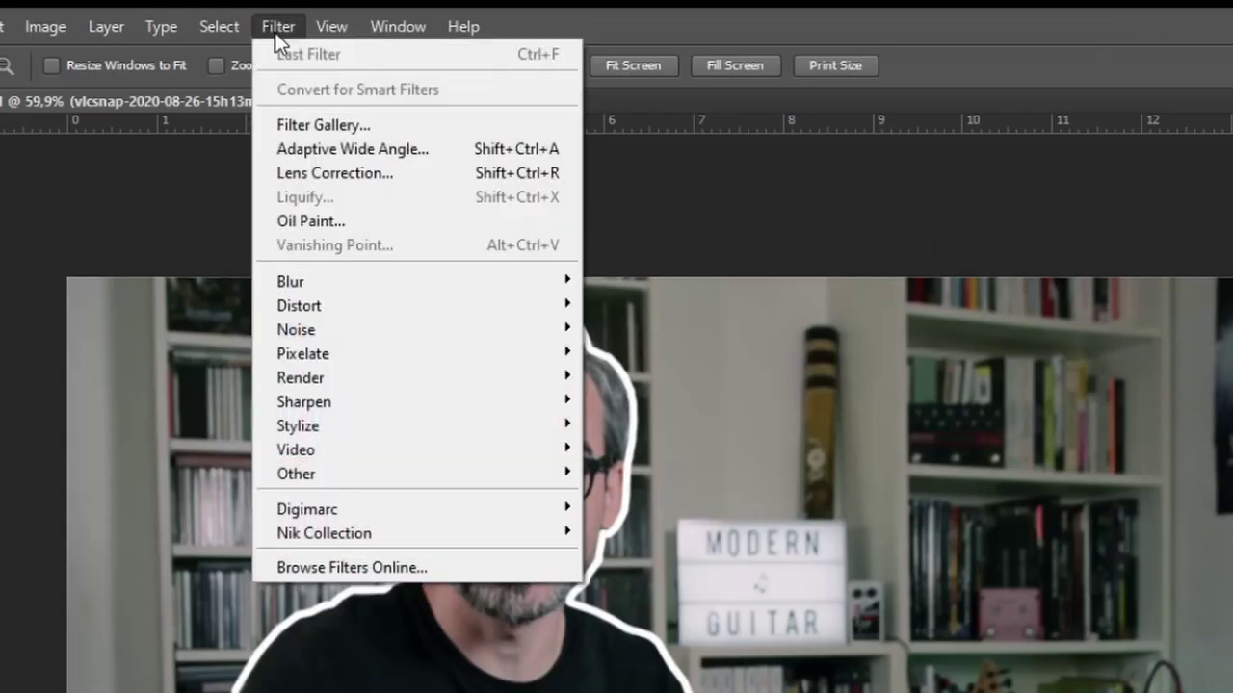
mouse_move(414, 281)
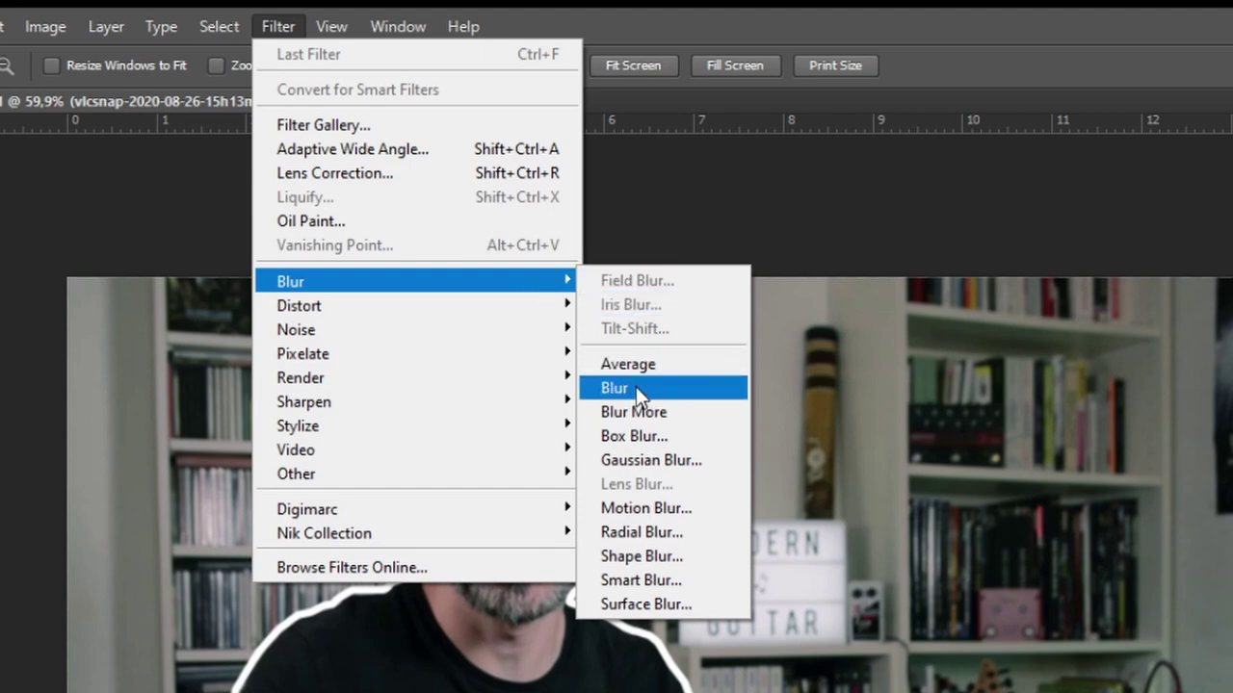
click(644, 464)
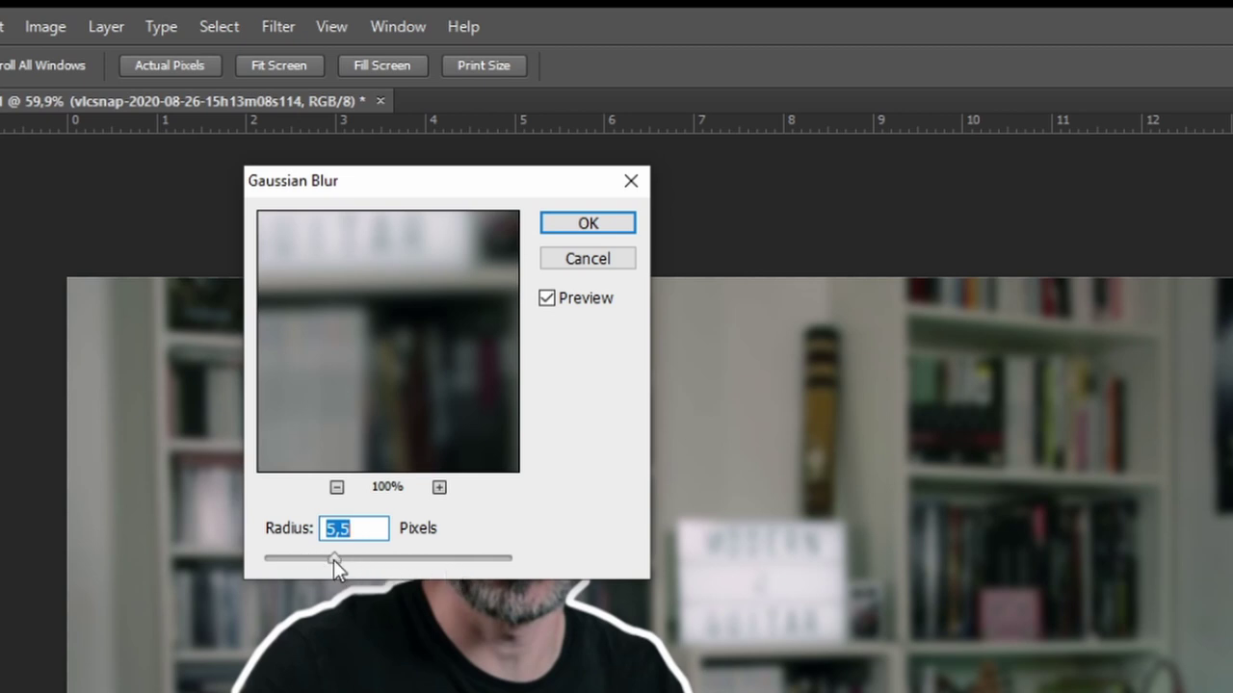
mouse_move(333, 560)
mouse_down()
mouse_move(304, 558)
mouse_move(391, 558)
mouse_move(282, 559)
mouse_up()
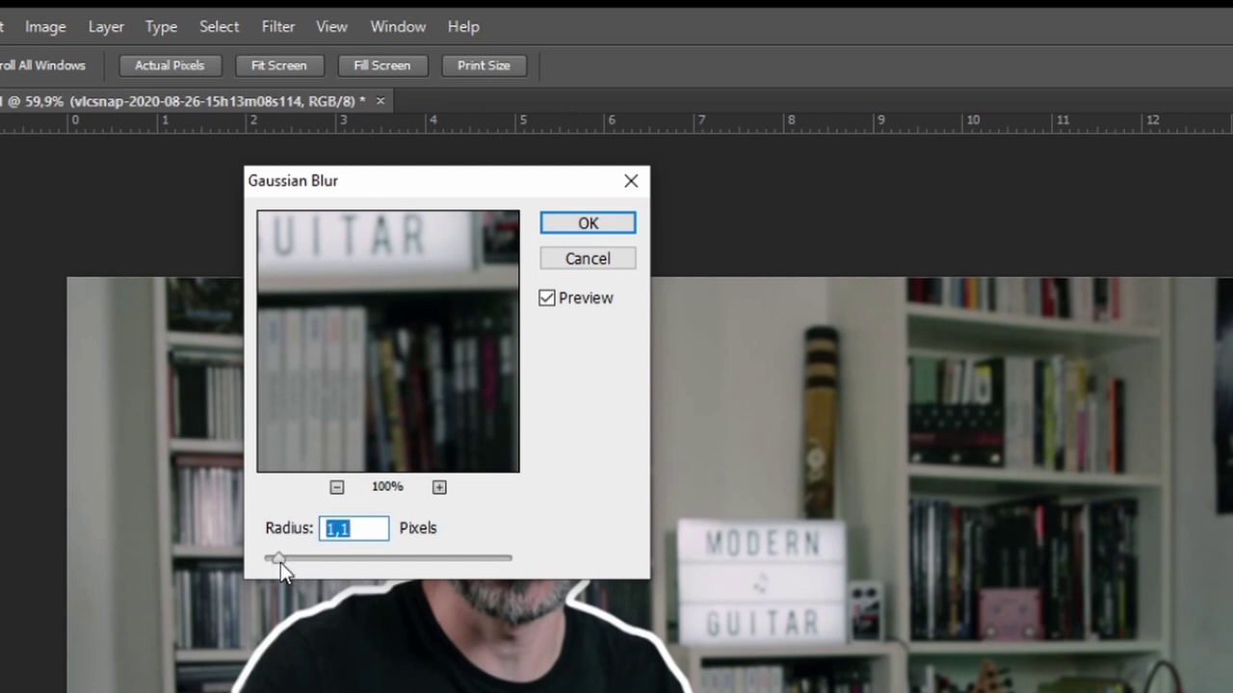
drag(280, 562, 486, 572)
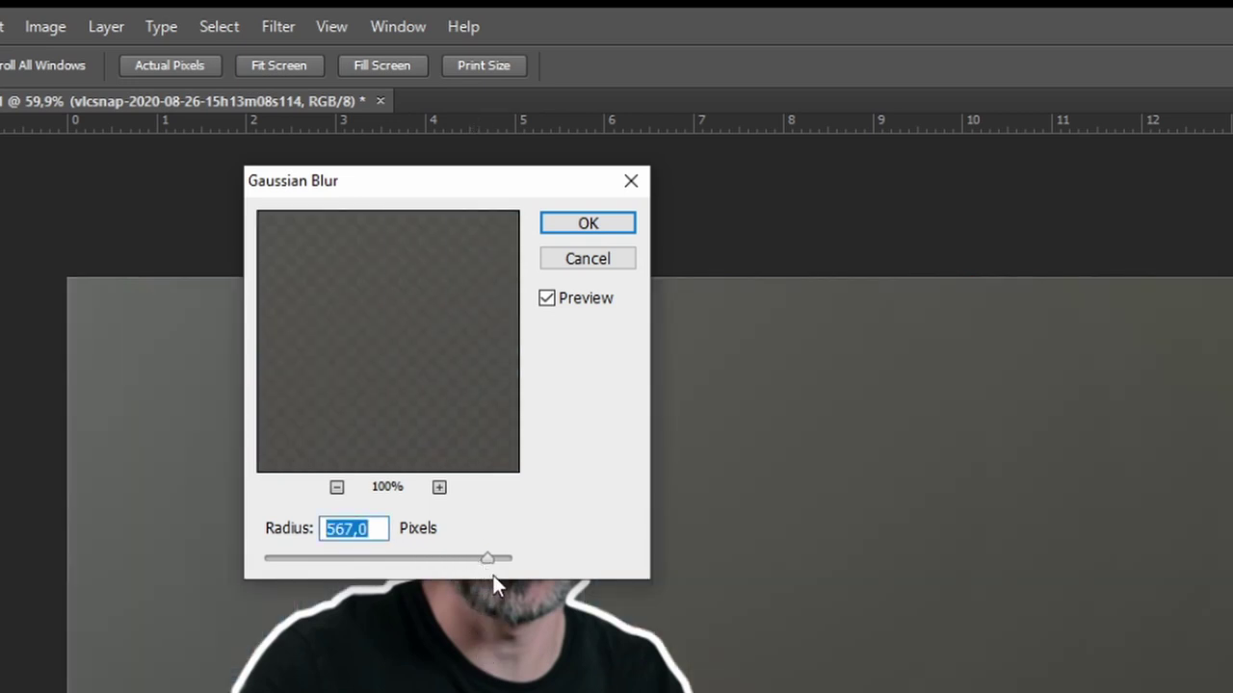
drag(488, 558, 341, 556)
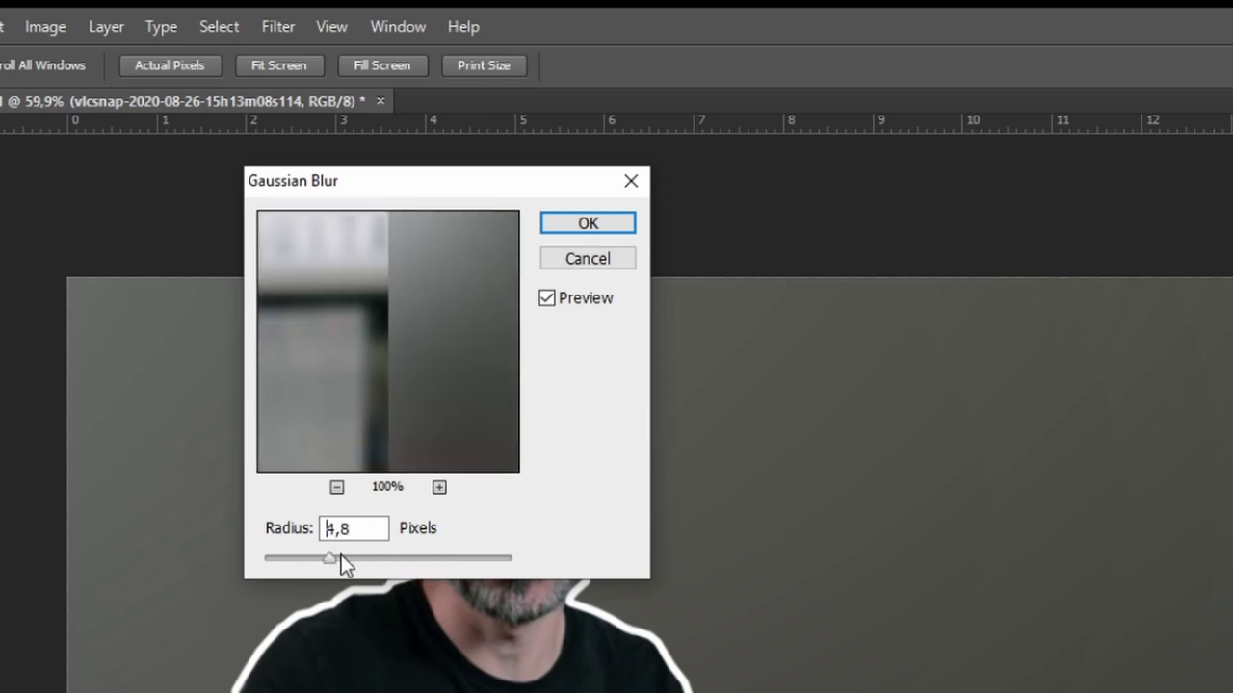
double_click(391, 521)
text(5)
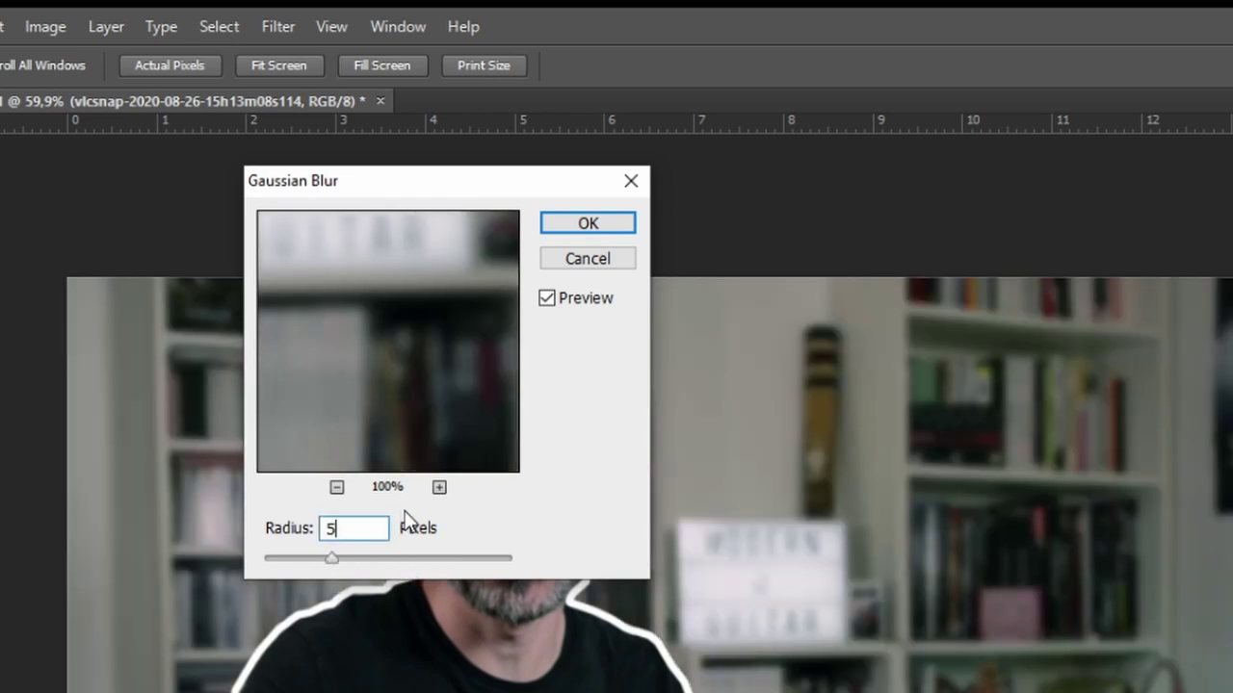
text(,)
text(5)
key(Return)
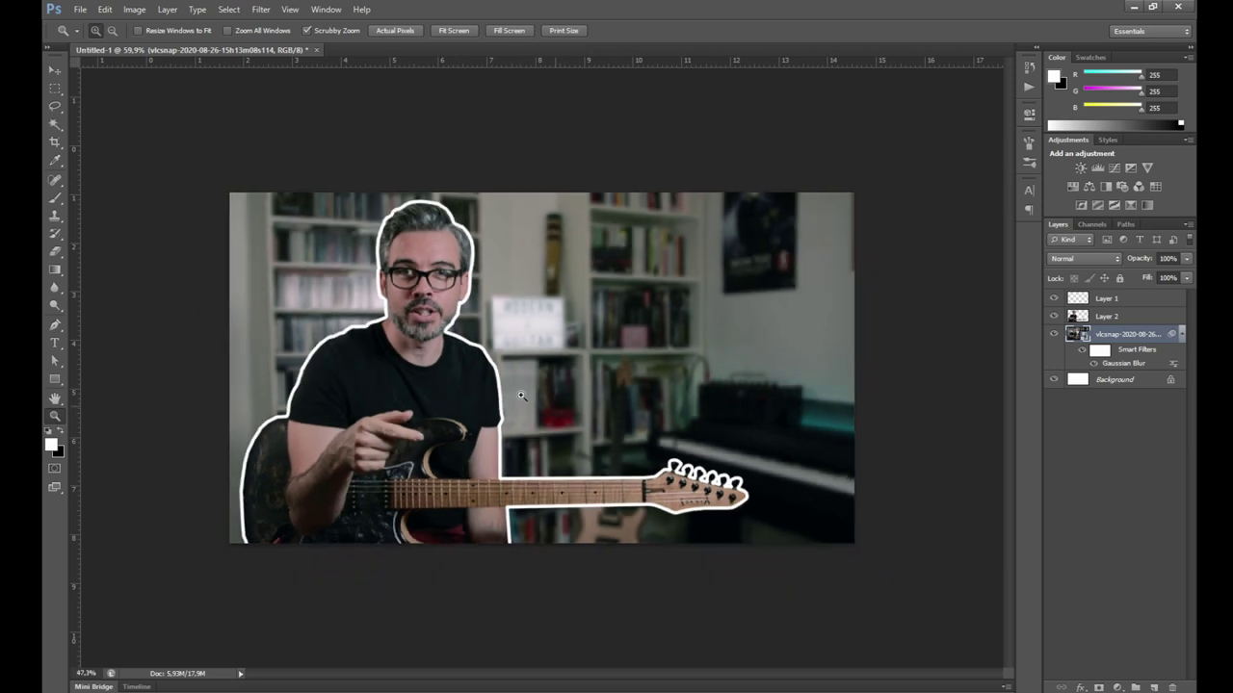
Zoom out and back in, then collapse the Smart Filters list under the vlcsnap photo layer
mouse_move(557, 411)
mouse_down()
mouse_move(503, 390)
mouse_move(534, 420)
mouse_move(578, 420)
mouse_up()
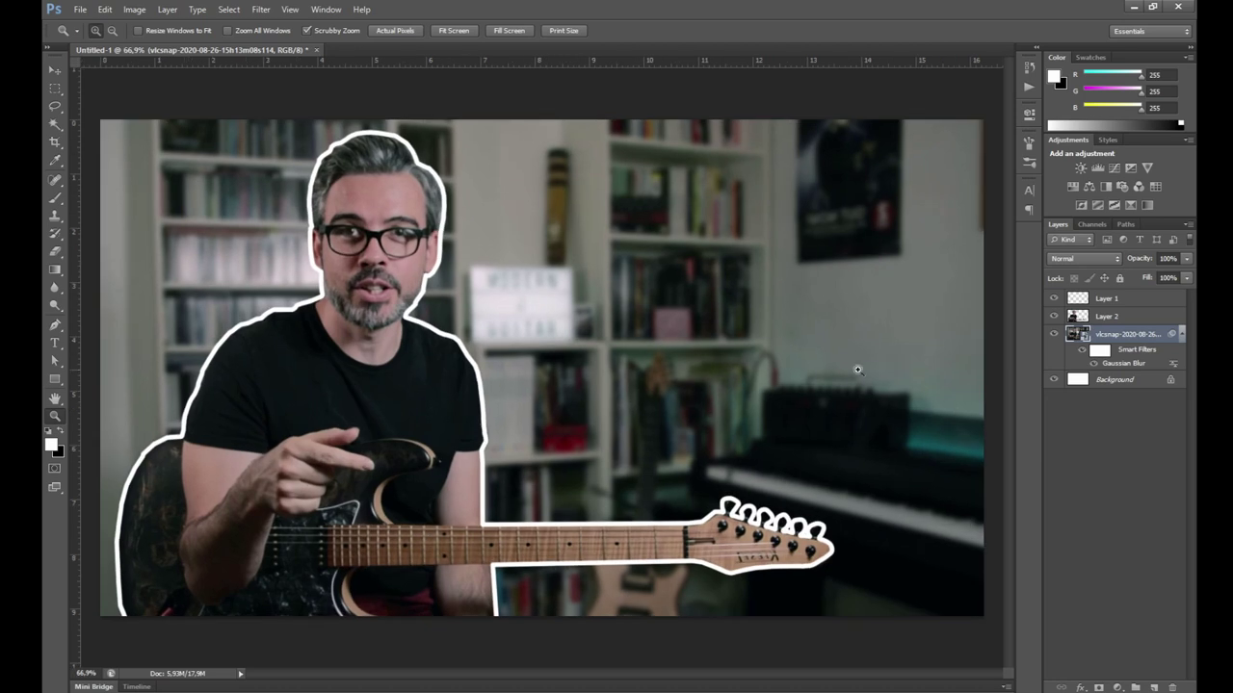
drag(545, 376, 512, 383)
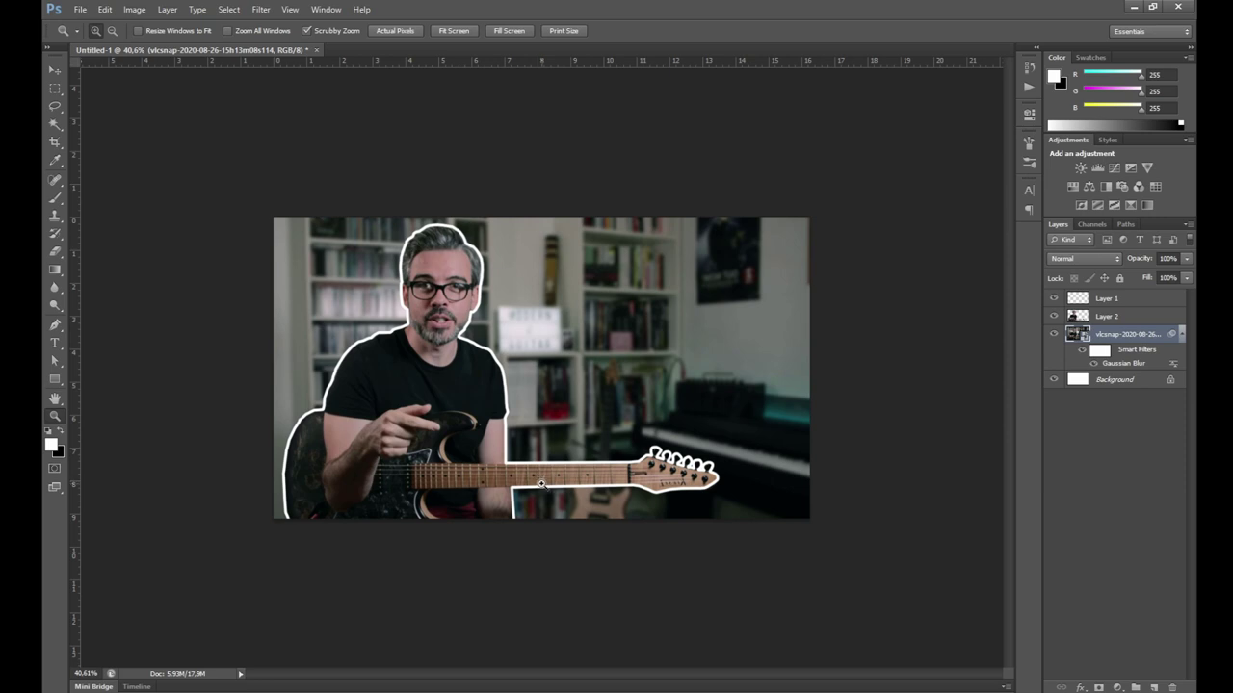
drag(575, 373, 565, 418)
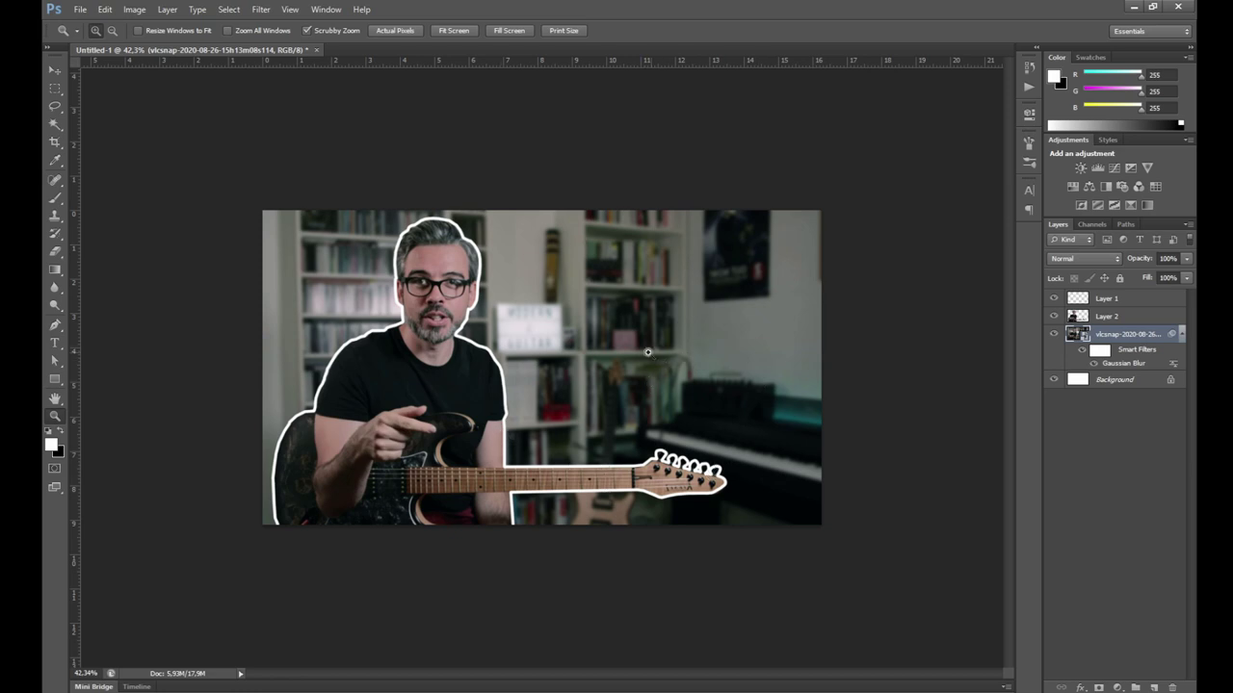
drag(638, 397, 554, 468)
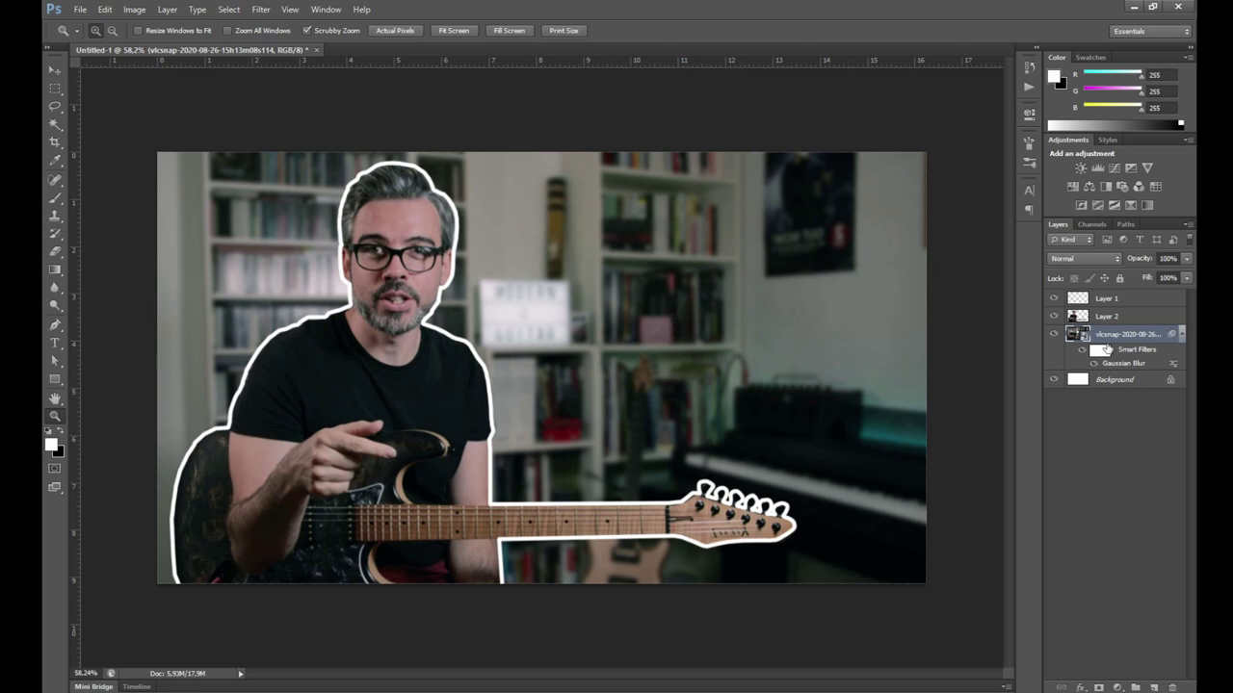
click(1181, 334)
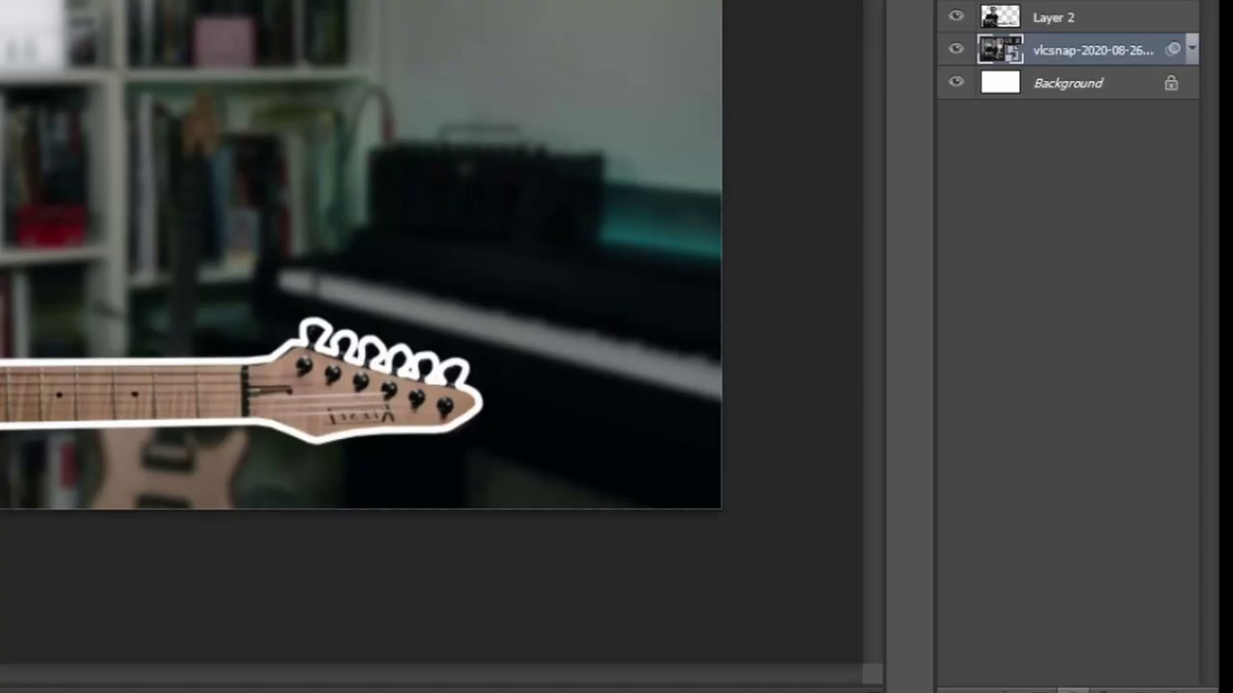
Add a Solid Color fill layer in a muted olive-yellow above the photo
click(1069, 689)
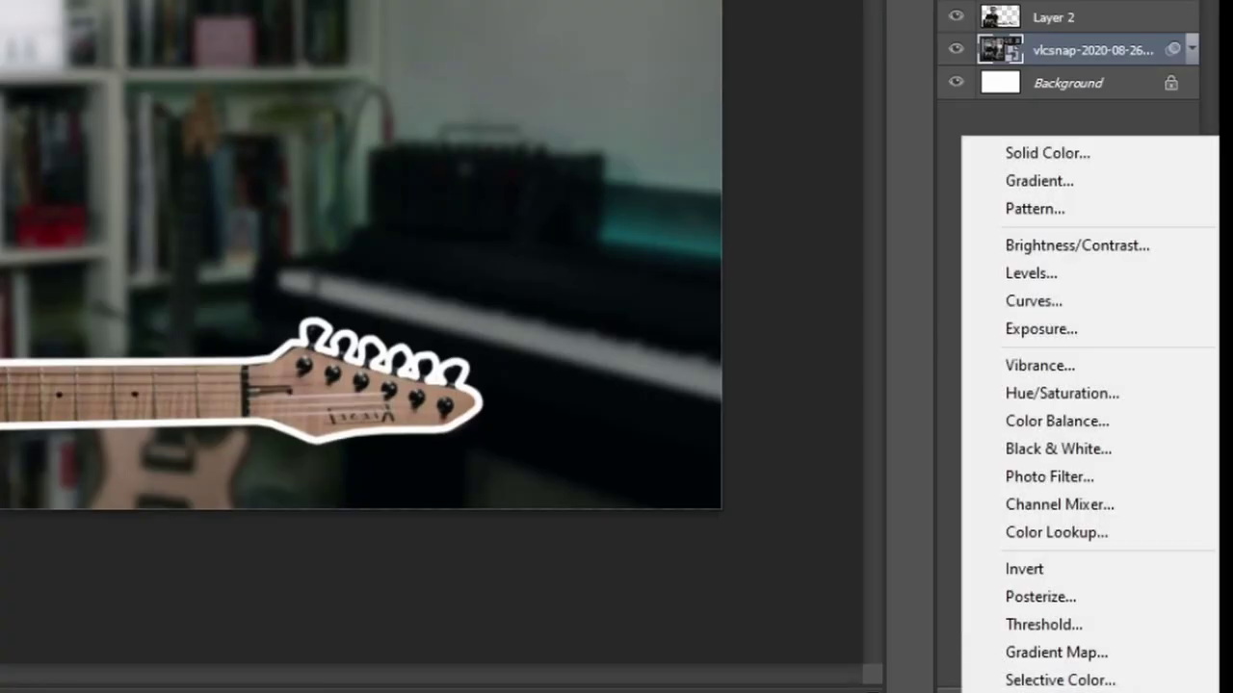
click(1033, 156)
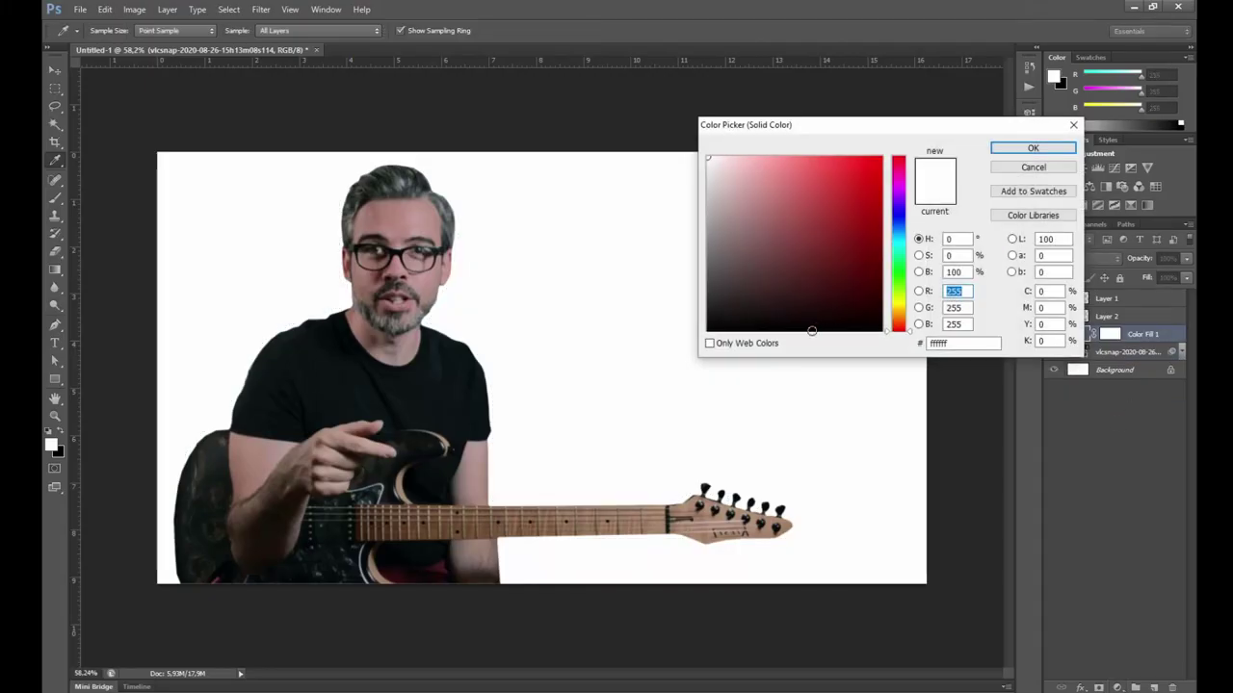
drag(902, 125, 799, 113)
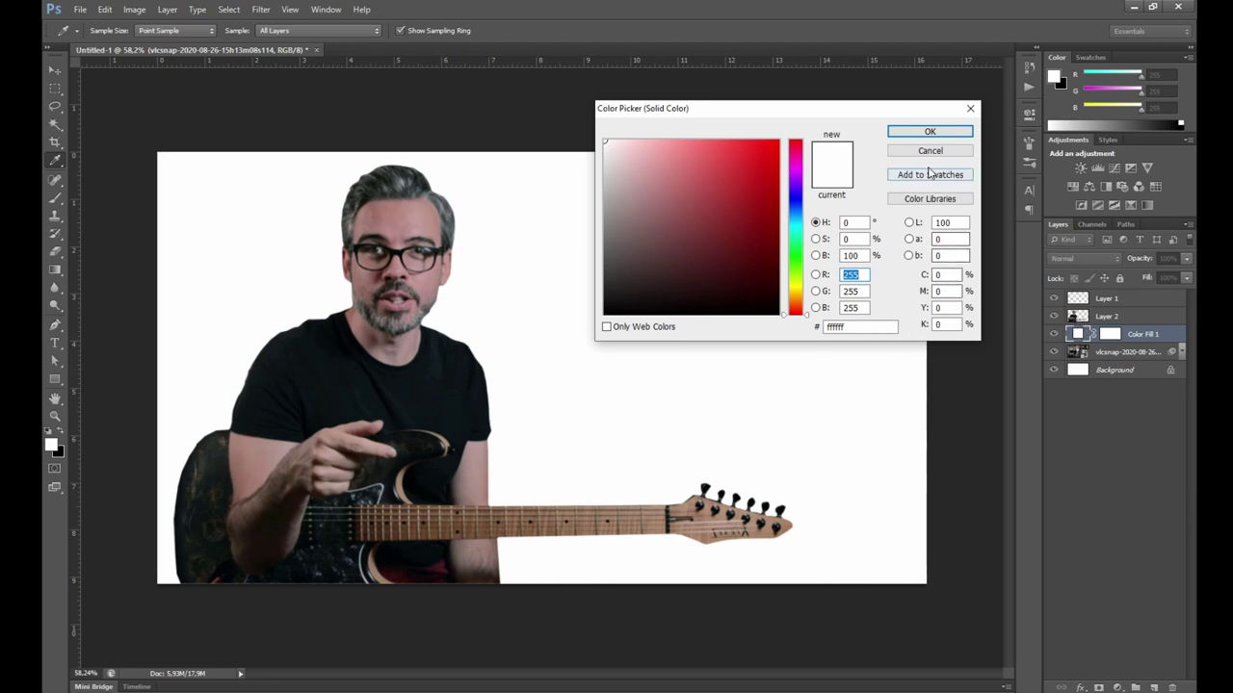
click(794, 288)
click(714, 191)
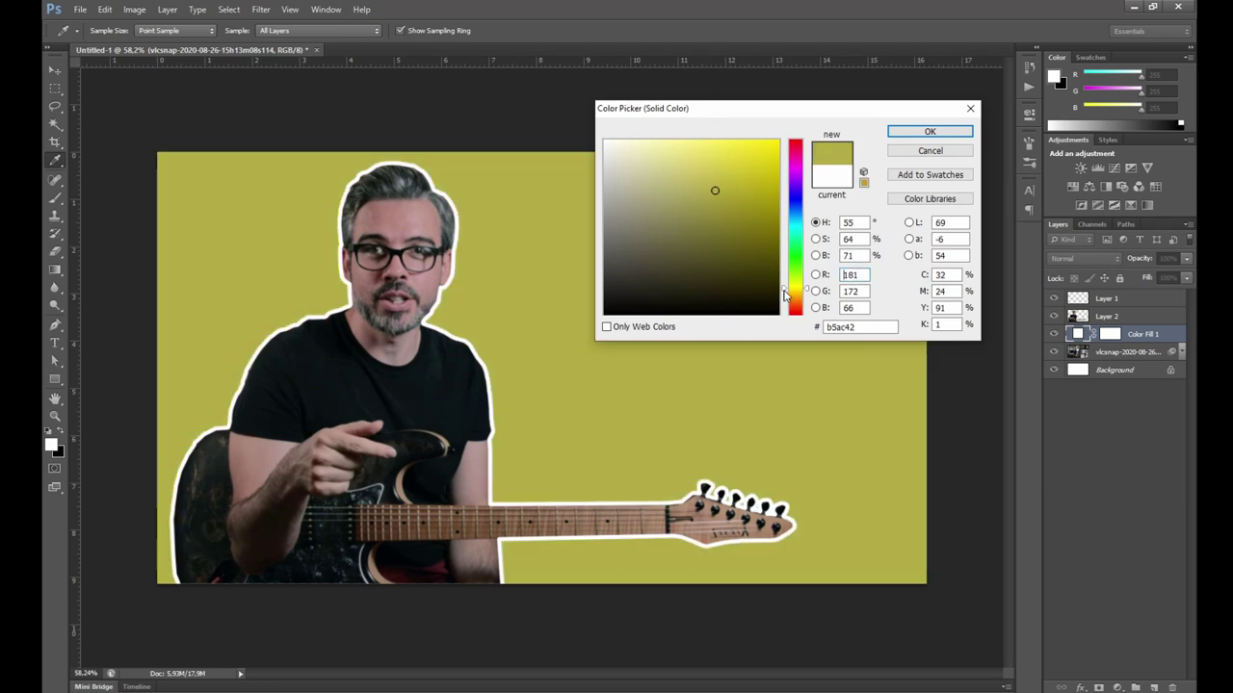
click(784, 291)
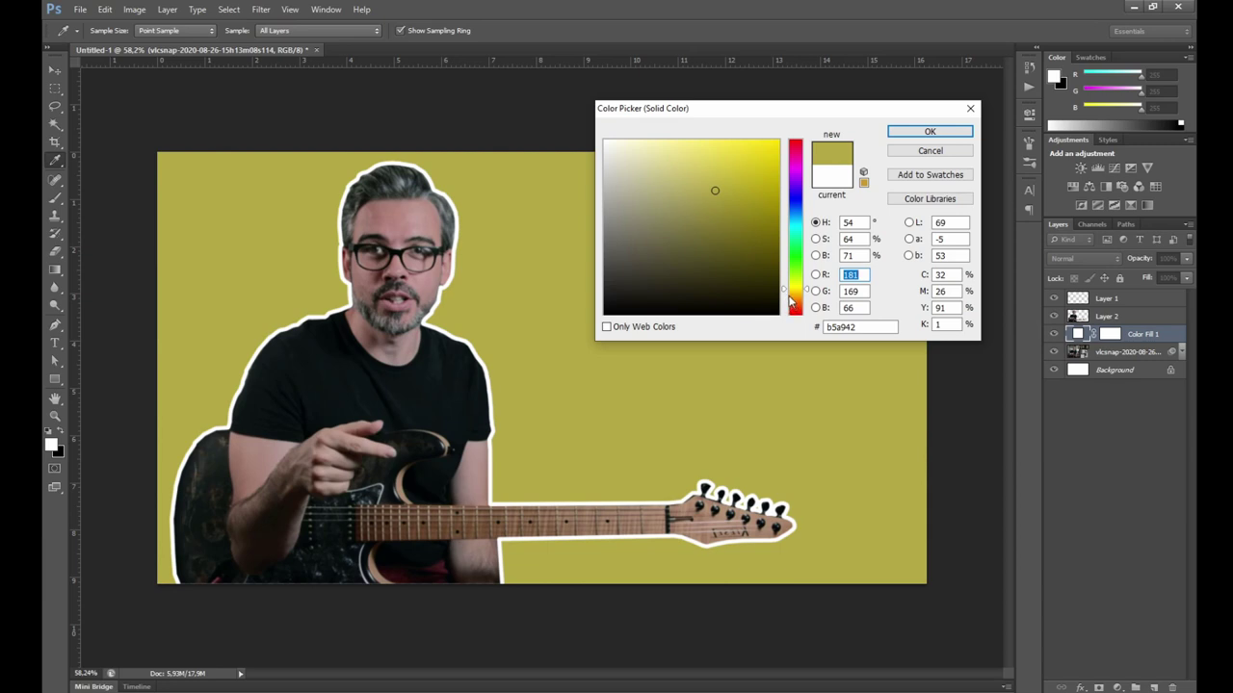
key(Return)
key(z)
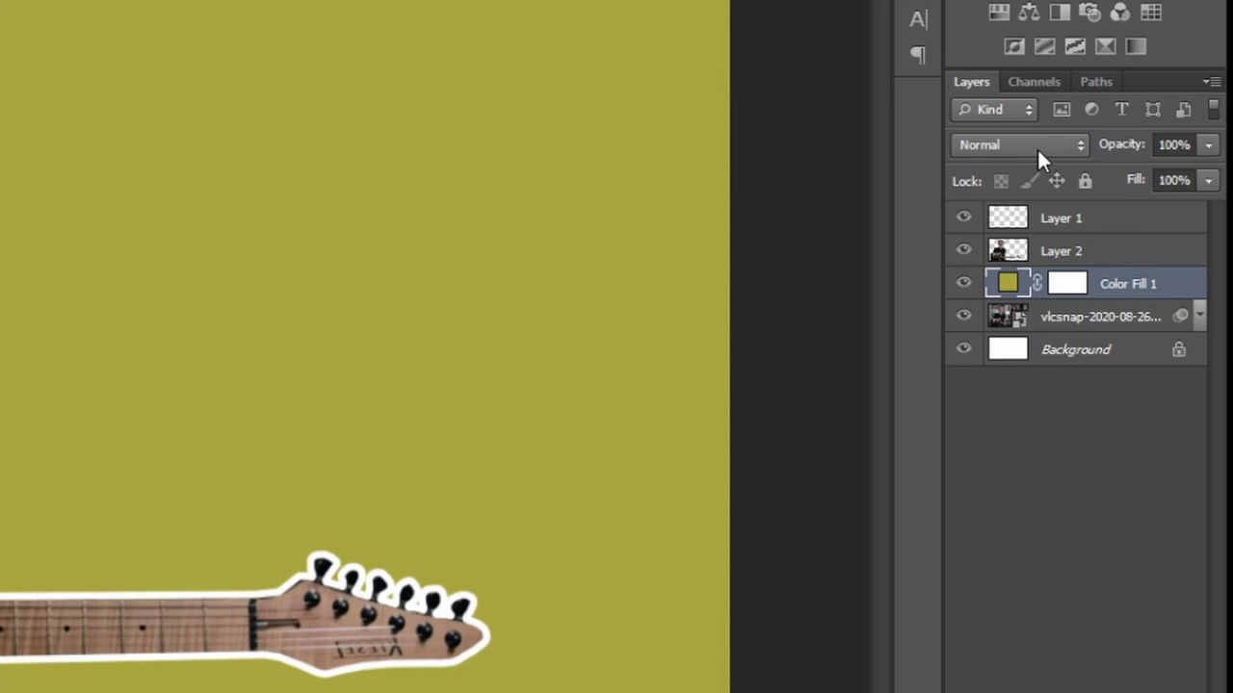
Try Multiply, Overlay and Soft Light on the olive fill, then settle on Normal at 51% opacity
click(1047, 146)
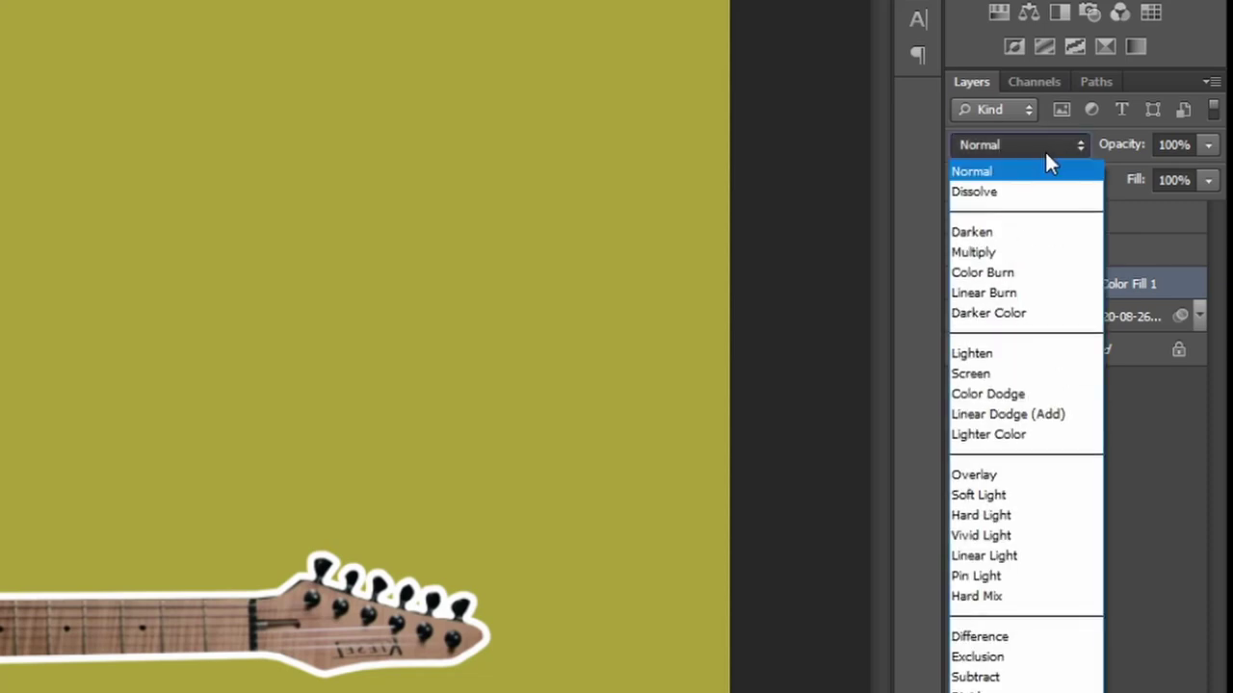
click(991, 252)
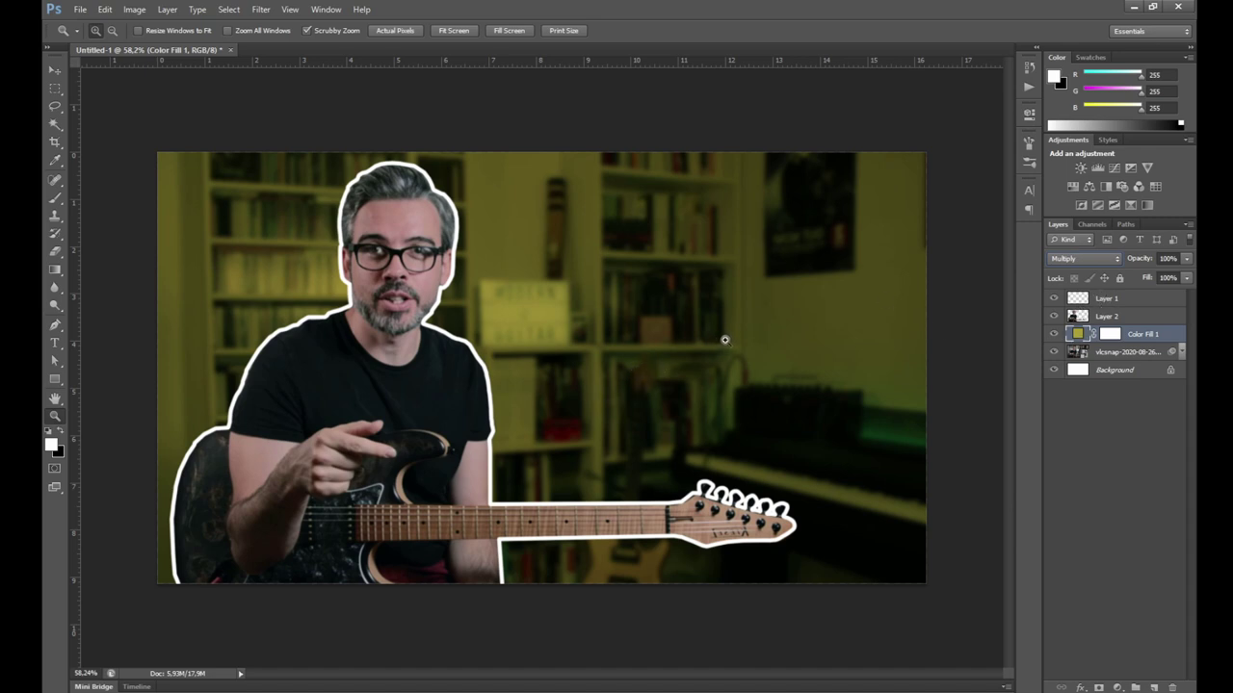
click(1106, 260)
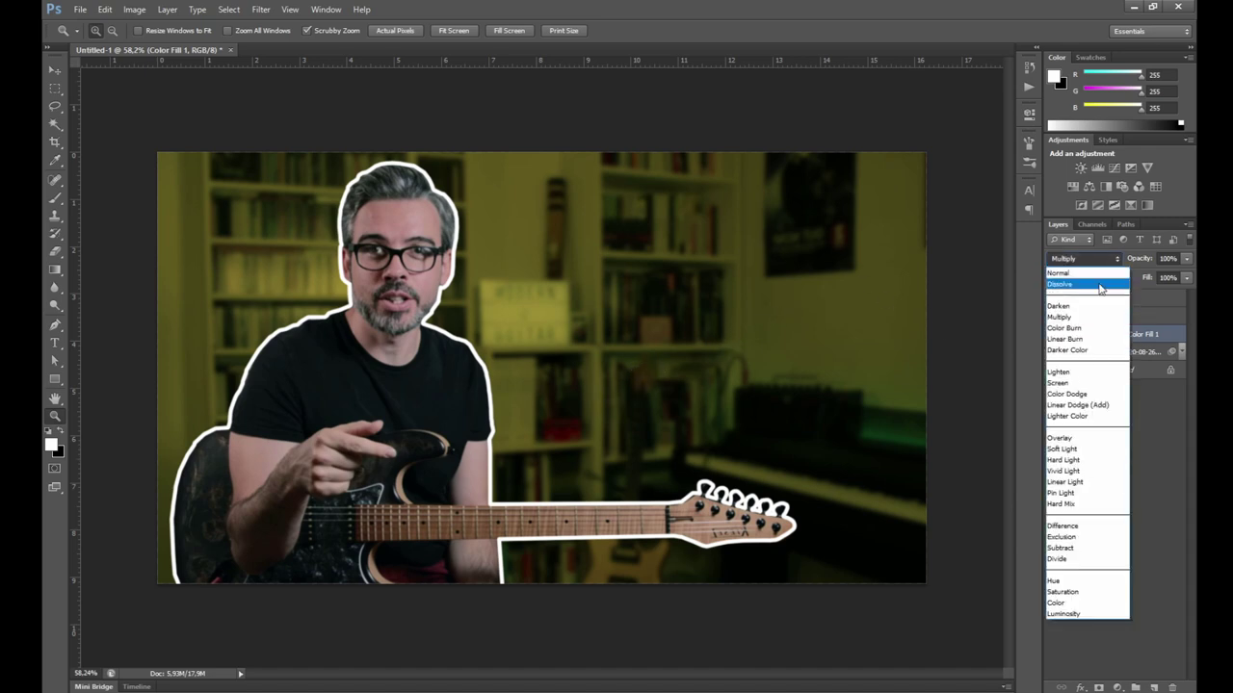
click(1067, 439)
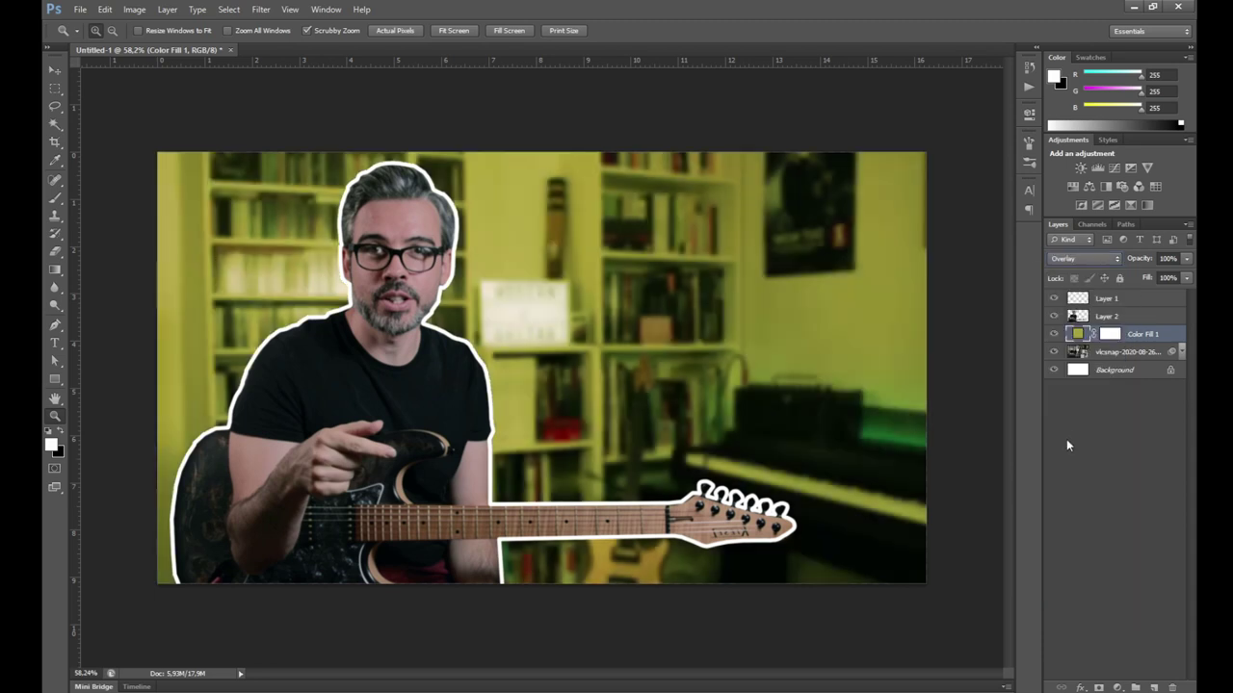
click(1096, 258)
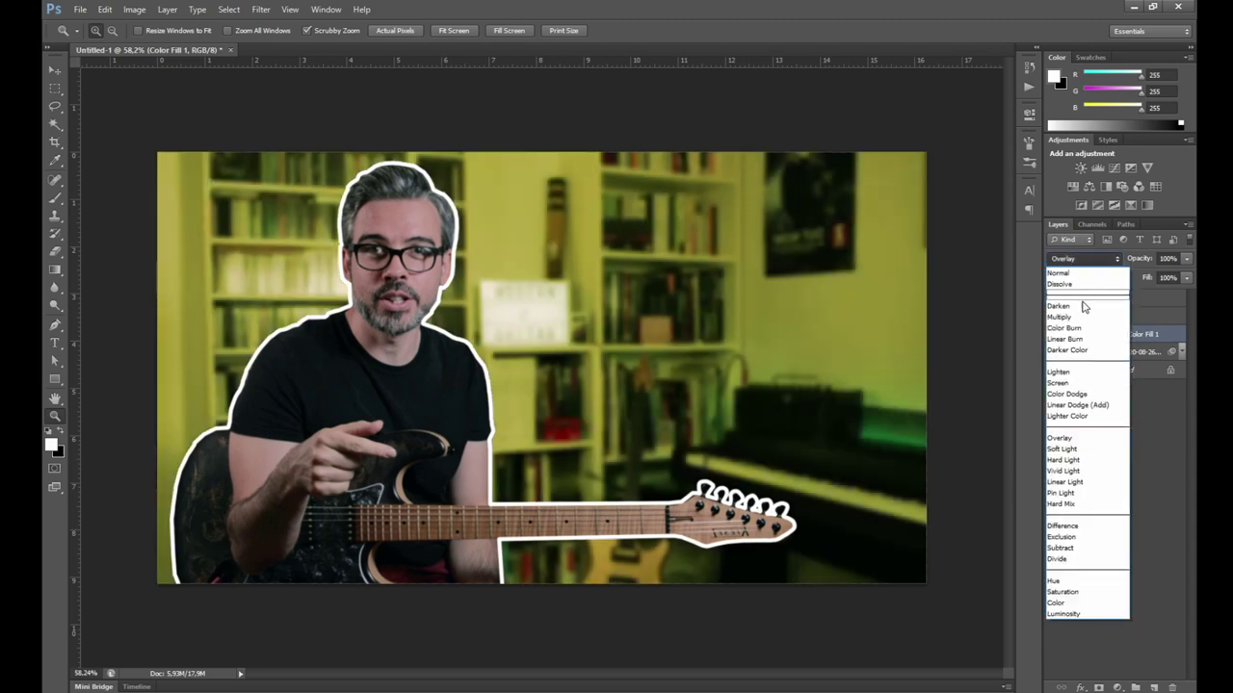
click(1065, 448)
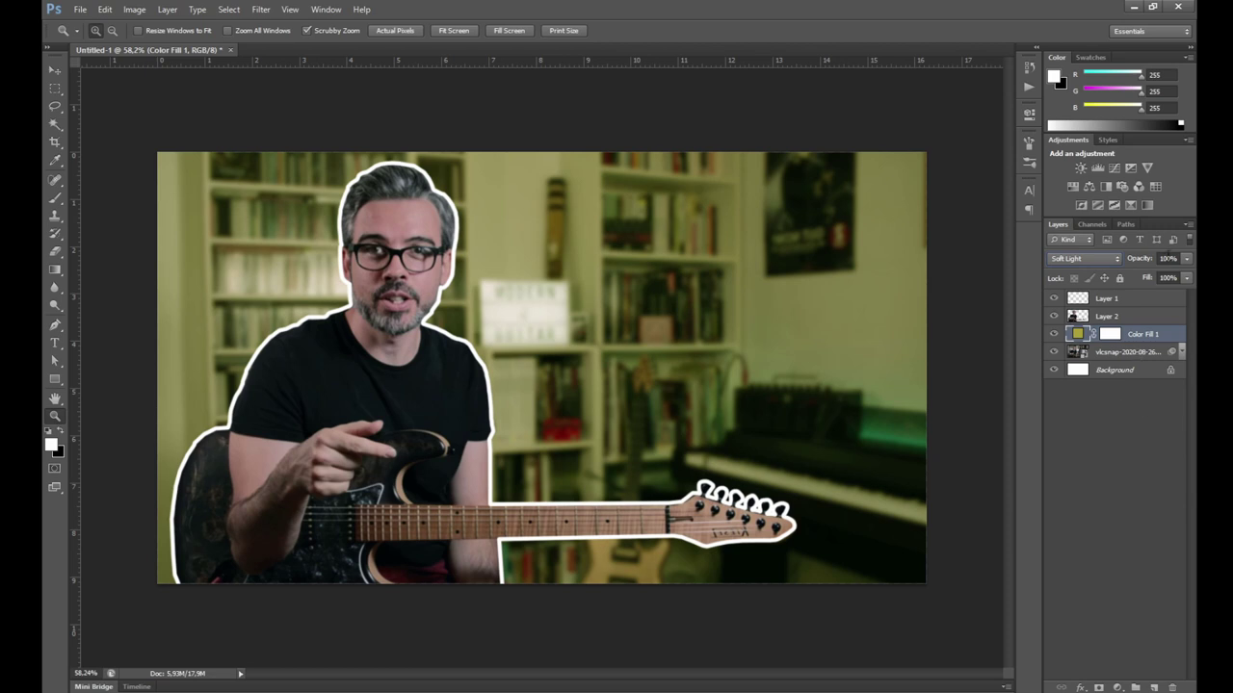
click(1090, 256)
click(1089, 277)
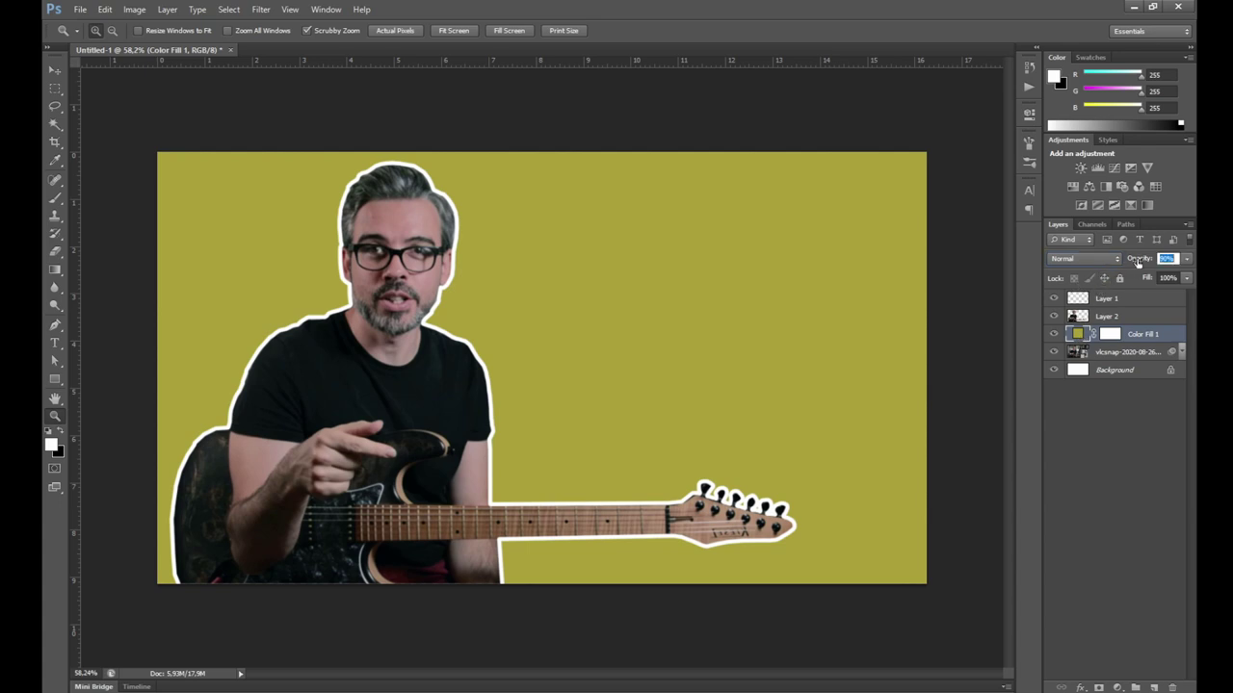
drag(1142, 263, 1135, 277)
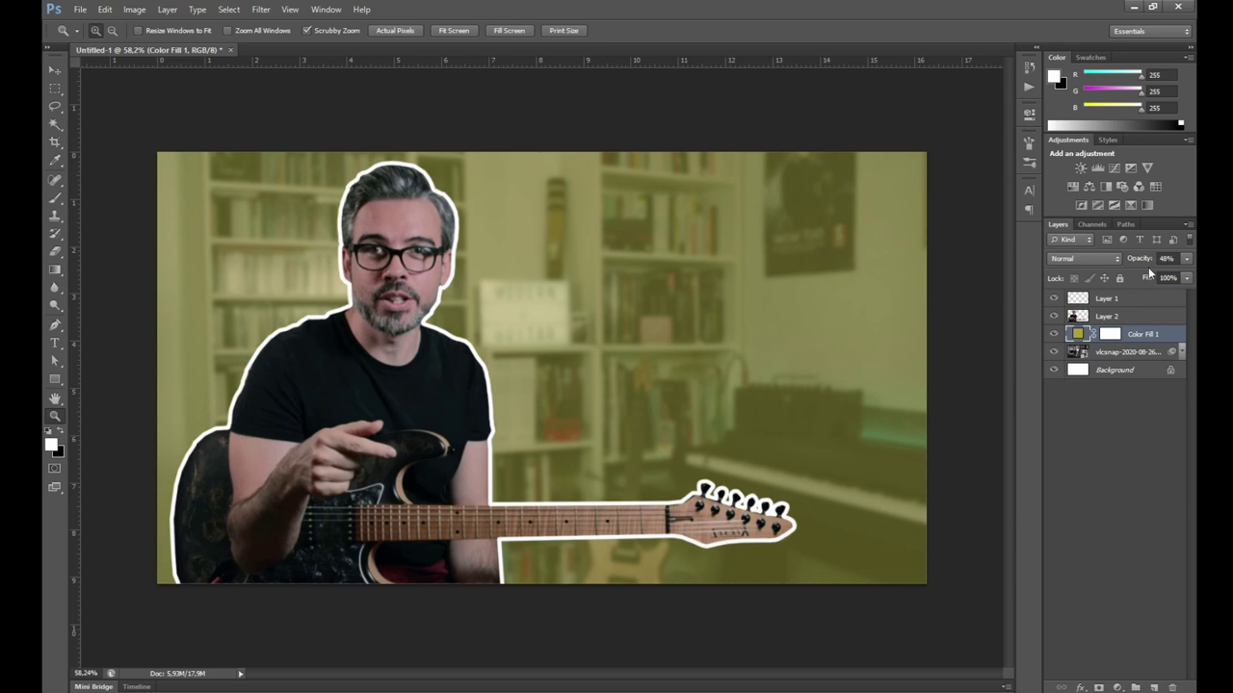
drag(1136, 261, 1140, 261)
Recolour Color Fill 1 to the brighter olive b9ae2e at 44% opacity
double_click(1078, 335)
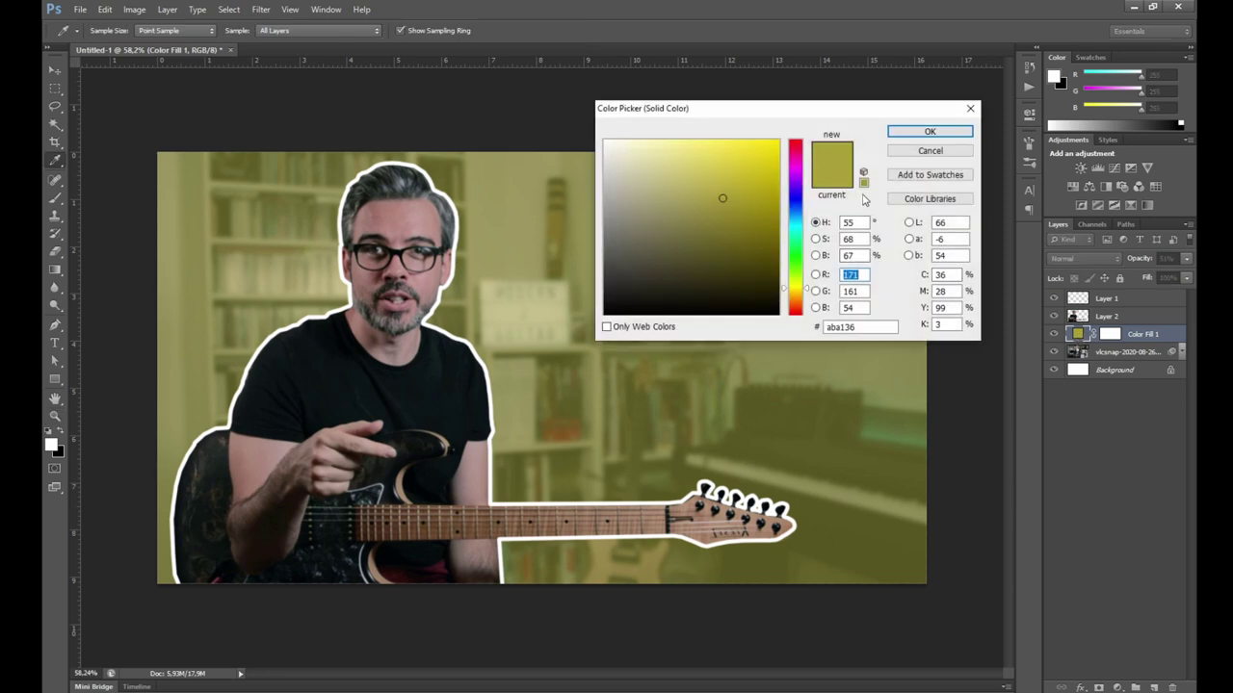
click(735, 187)
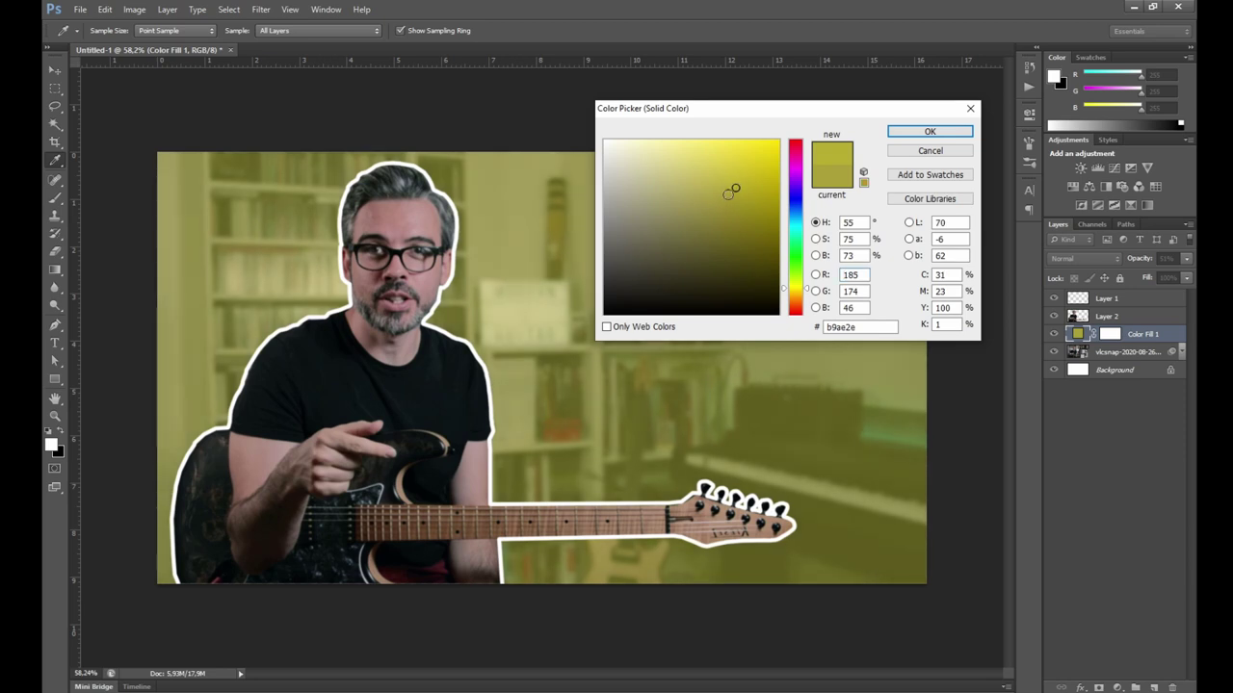
click(736, 185)
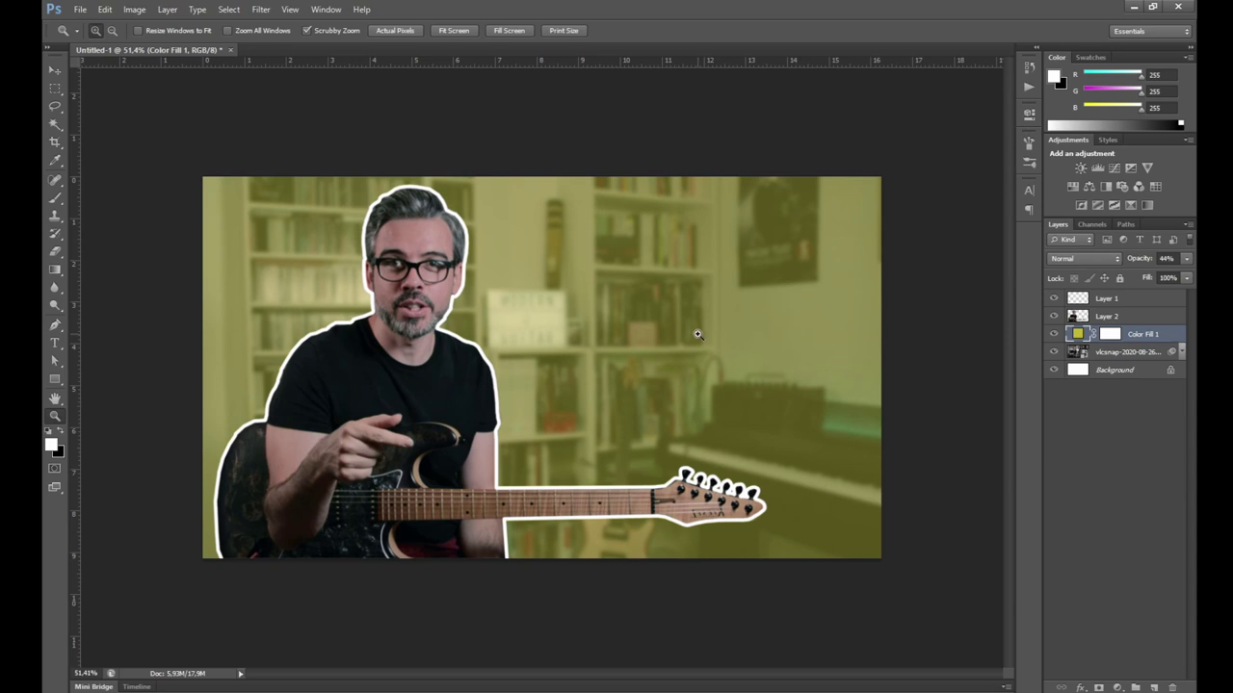
key(b)
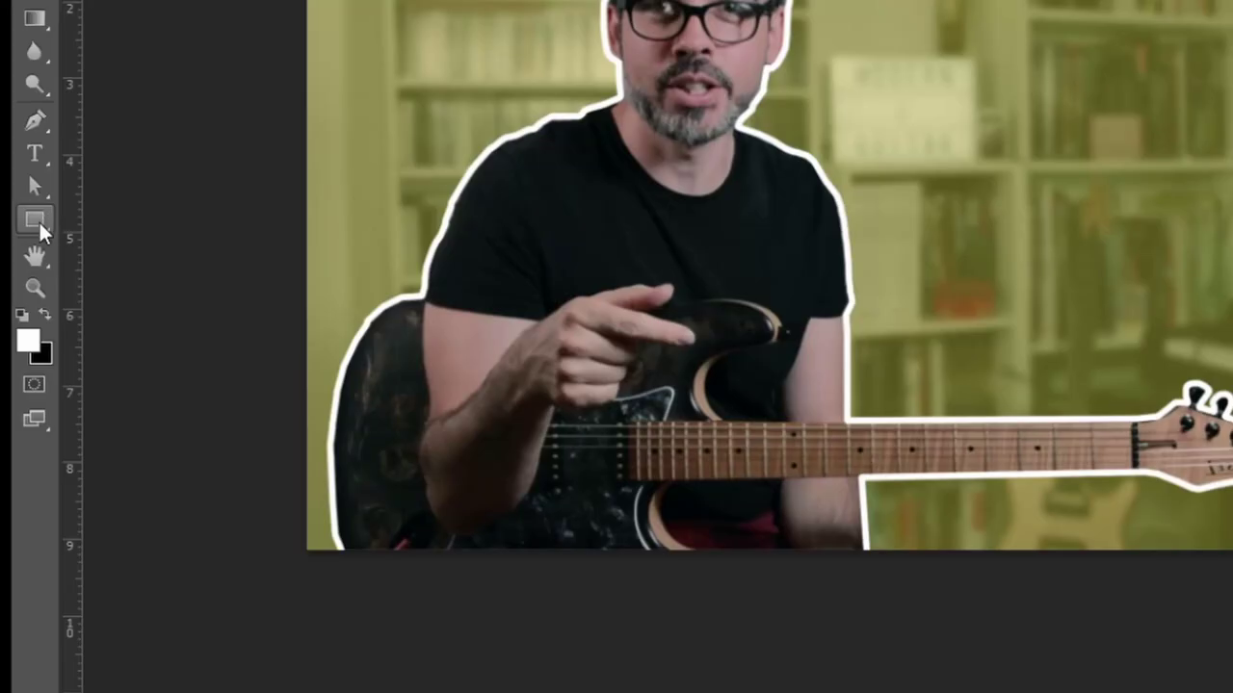
Draw a full-width white rectangle banner across the upper image above Layer 1
right_click(39, 222)
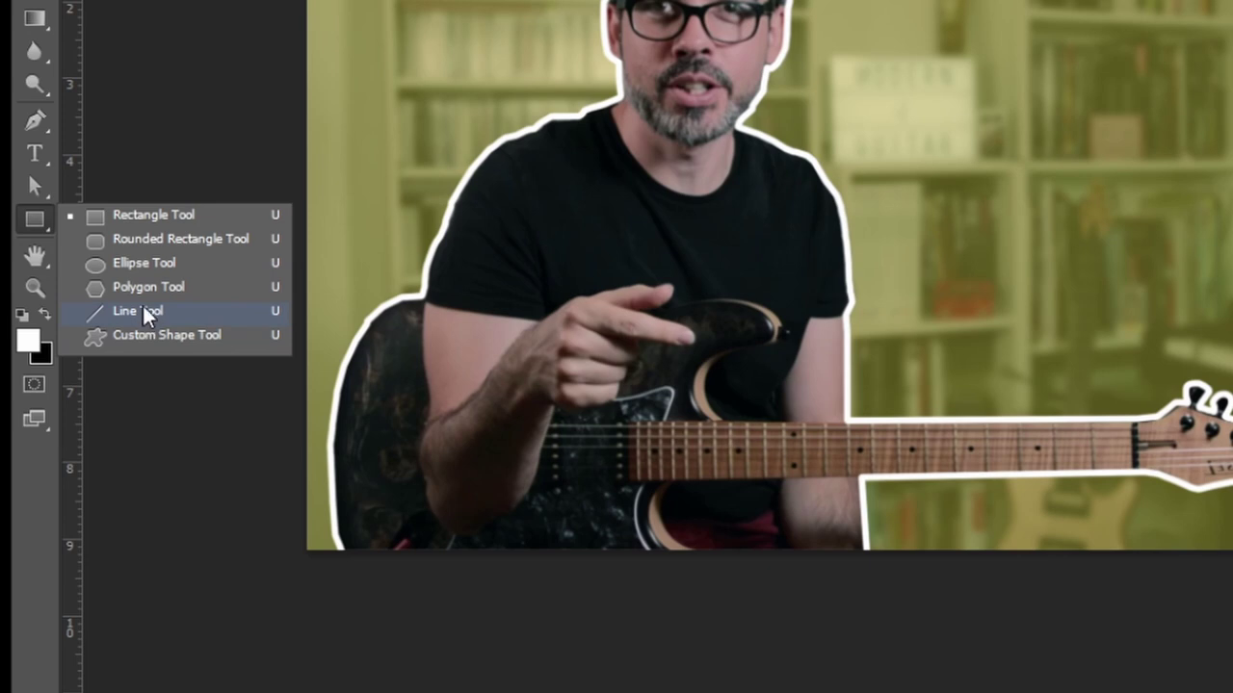
click(134, 217)
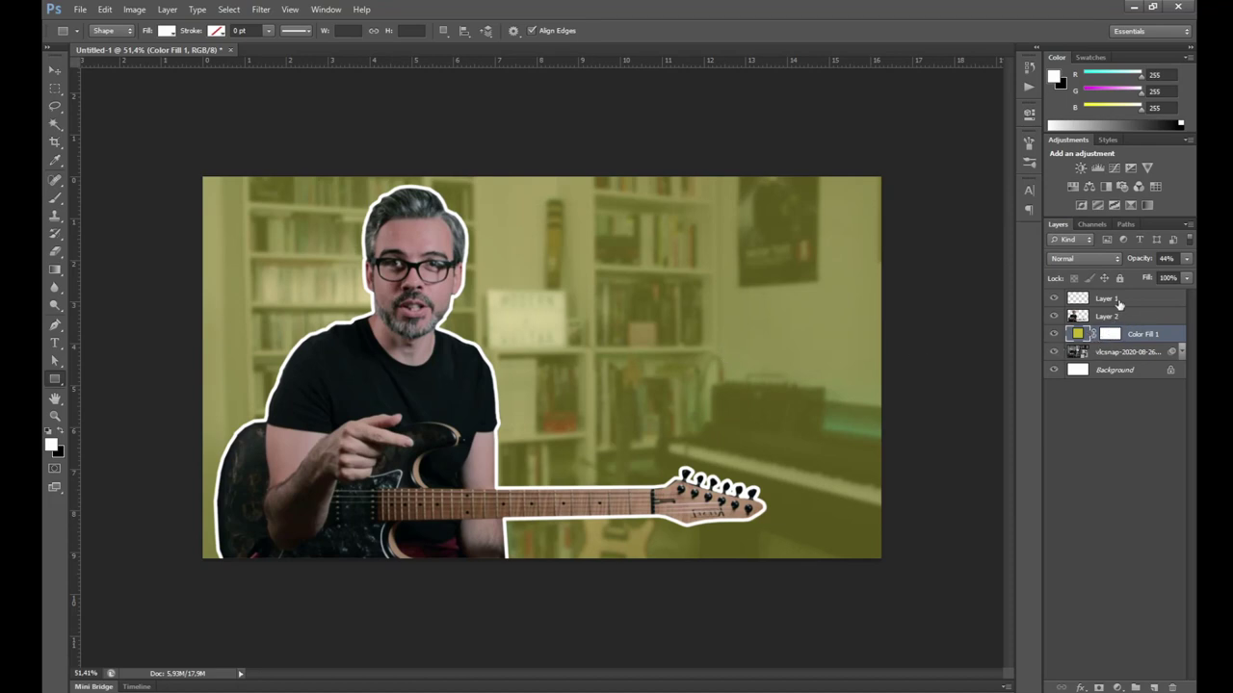
click(1110, 301)
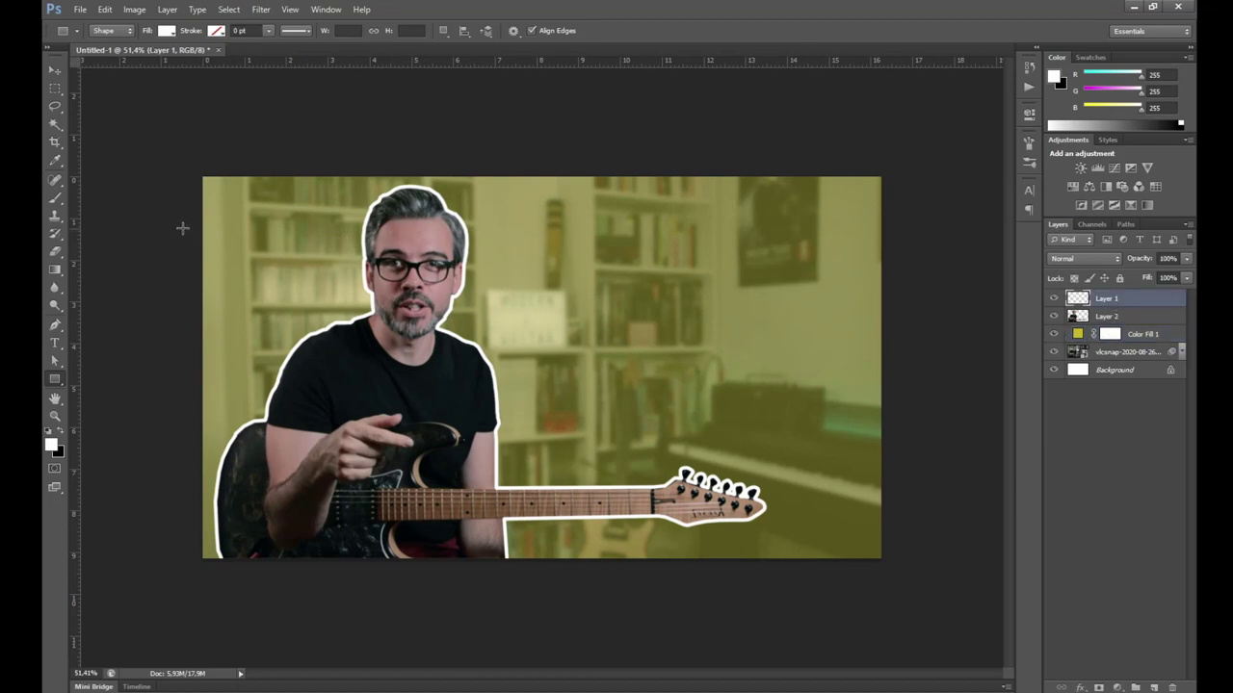
mouse_move(182, 217)
mouse_down()
mouse_move(854, 288)
mouse_move(925, 311)
mouse_move(917, 298)
mouse_up()
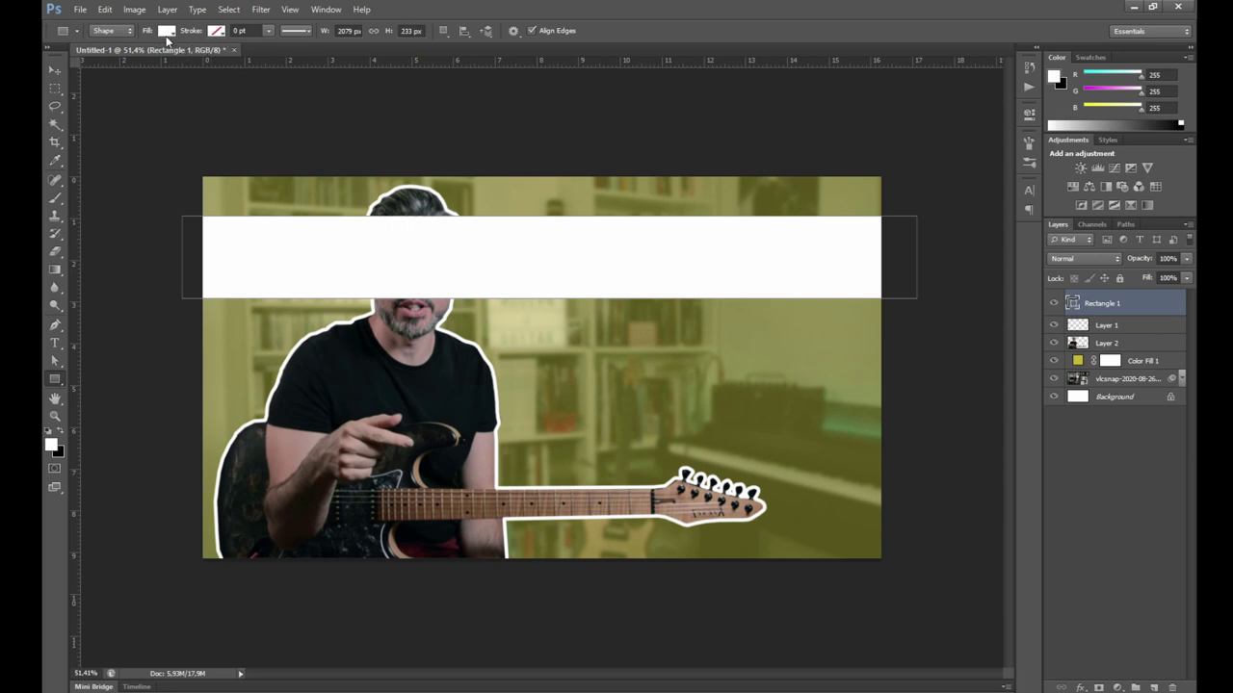
click(166, 32)
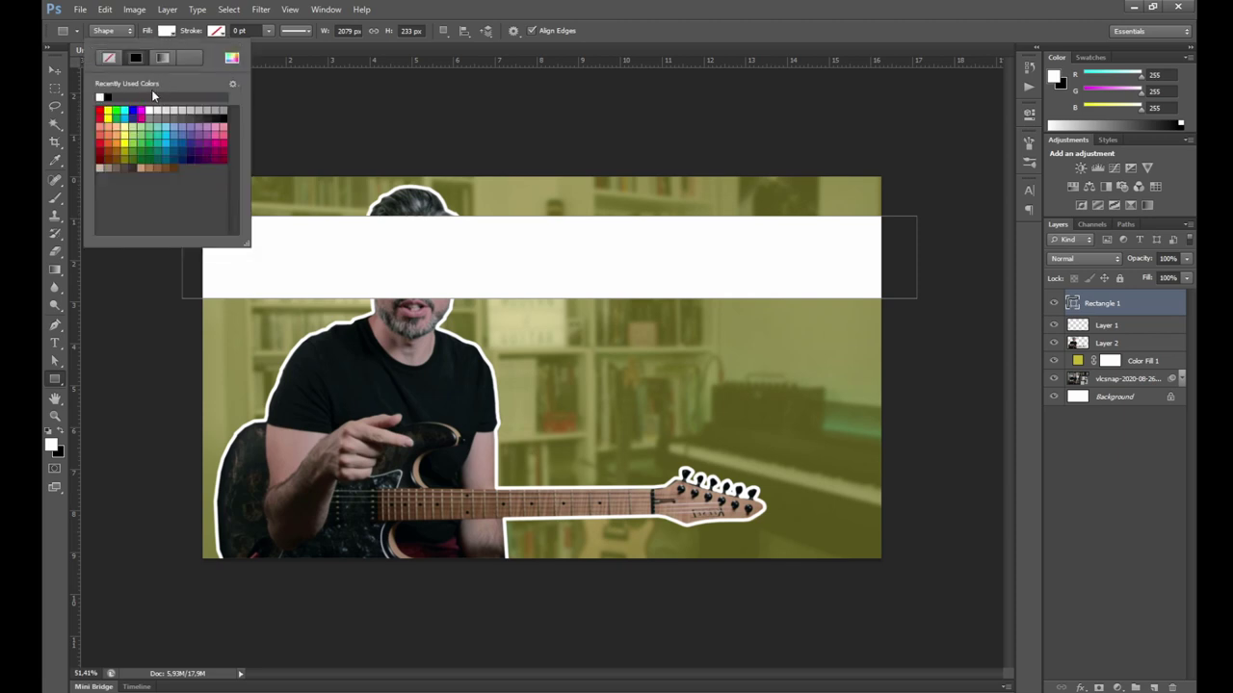
Fill the Rectangle 1 banner with light violet bc6ee4
click(231, 58)
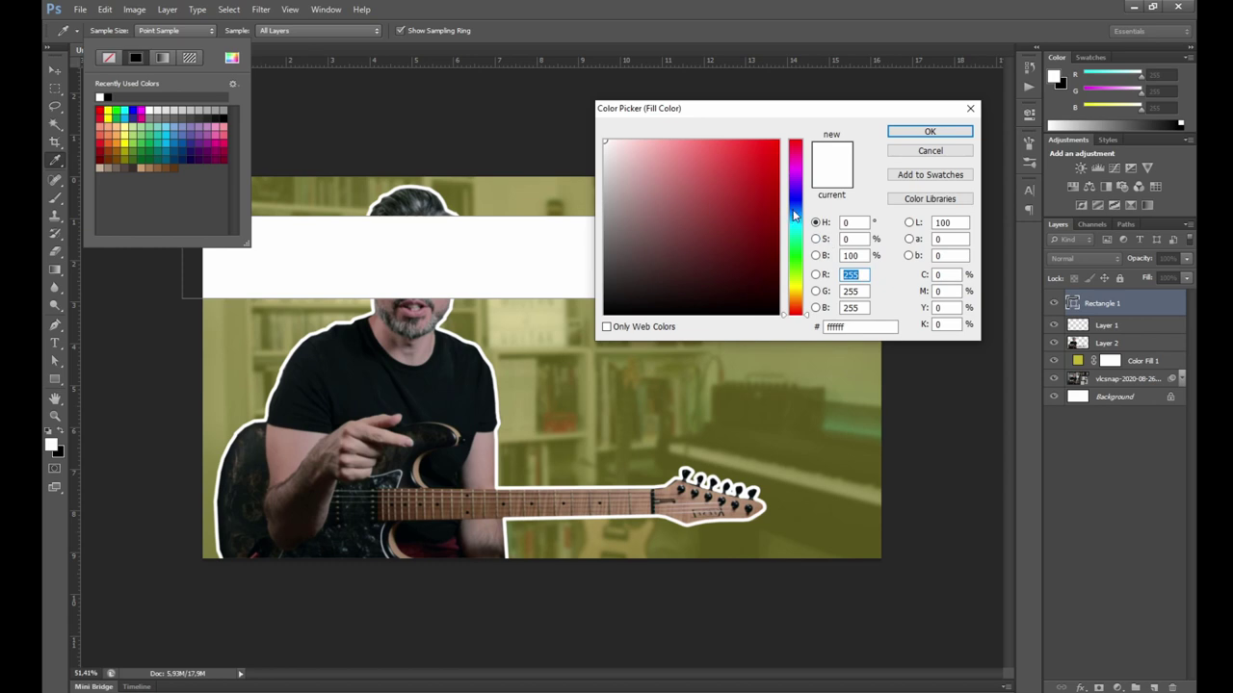
drag(795, 207, 795, 183)
click(695, 158)
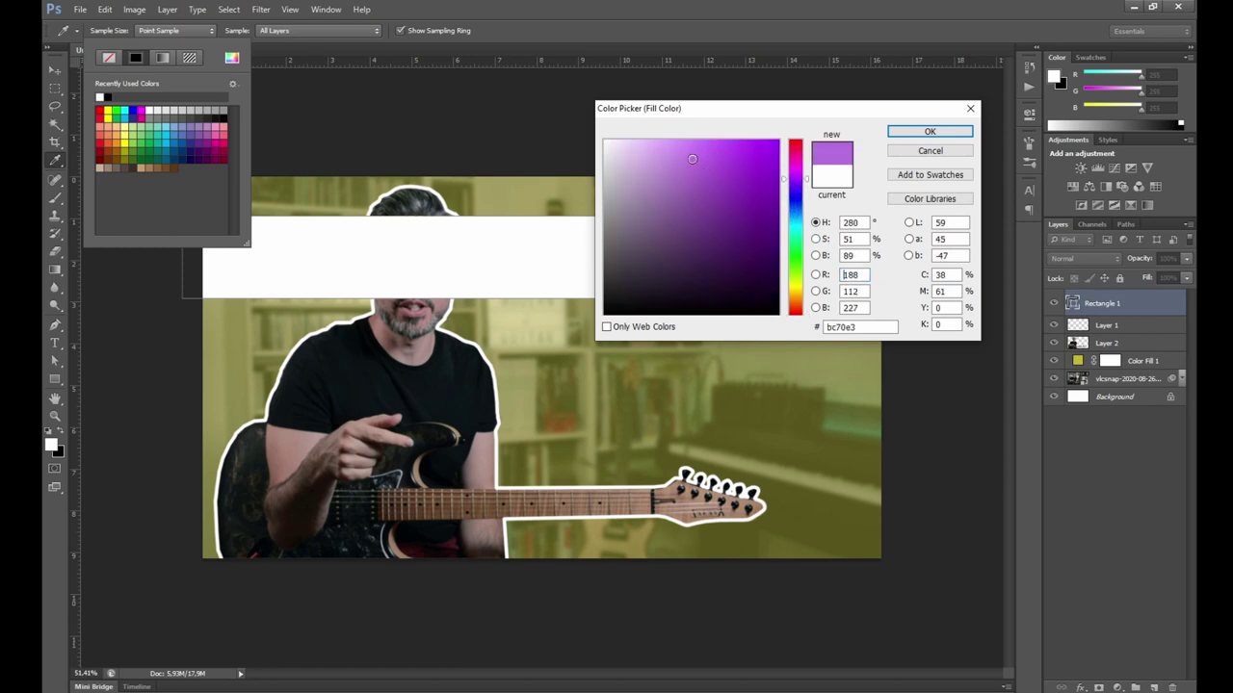
click(929, 132)
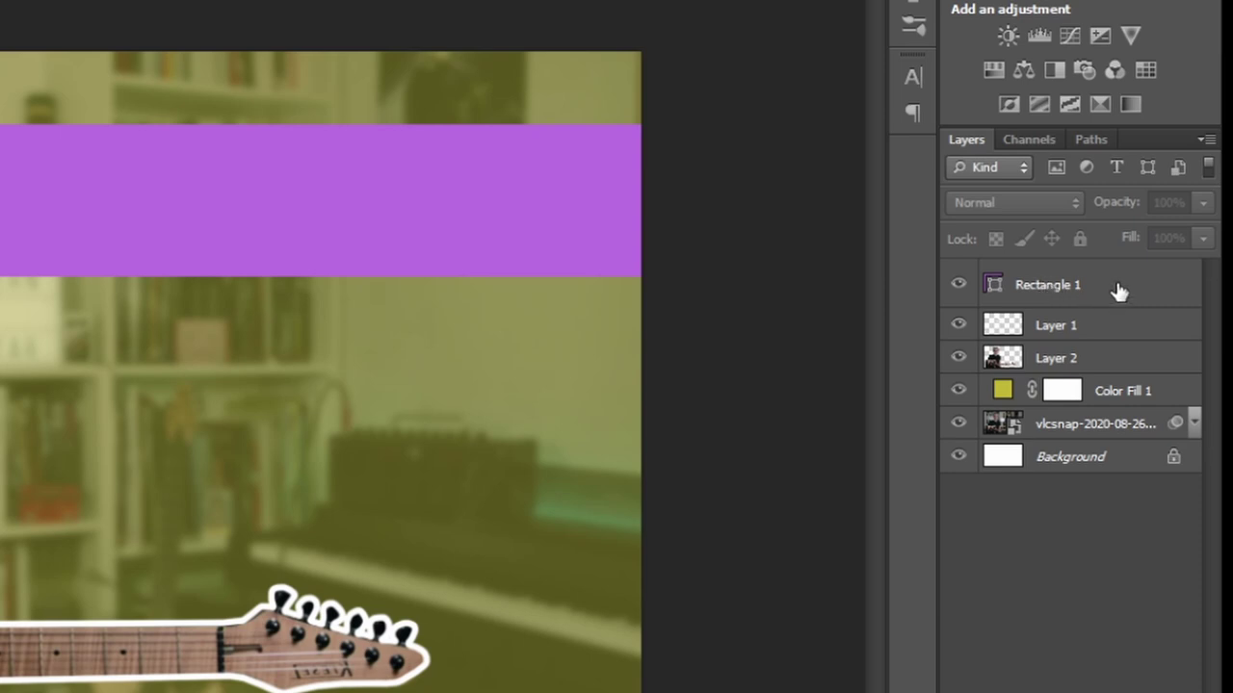
Move Rectangle 1 below Layer 2, just above Color Fill 1
drag(1118, 292, 1120, 366)
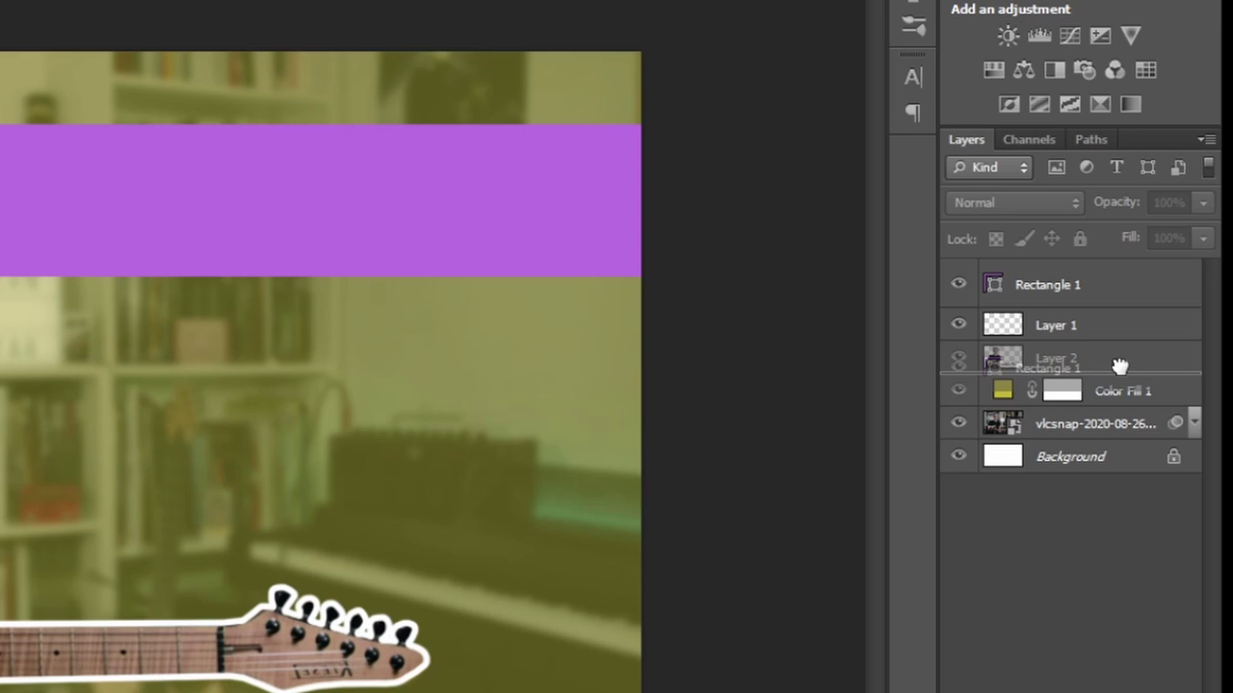
drag(1120, 366, 1119, 368)
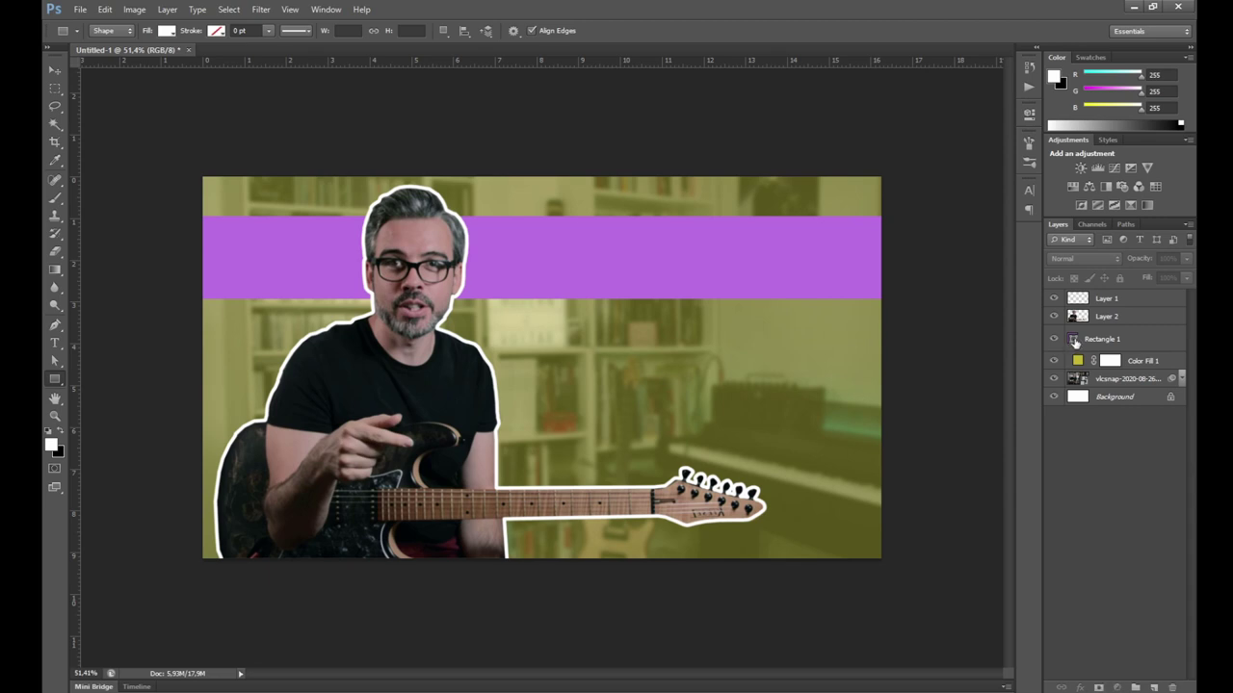
Change the banner's fill to the duller purple 9b6cb4
double_click(1073, 341)
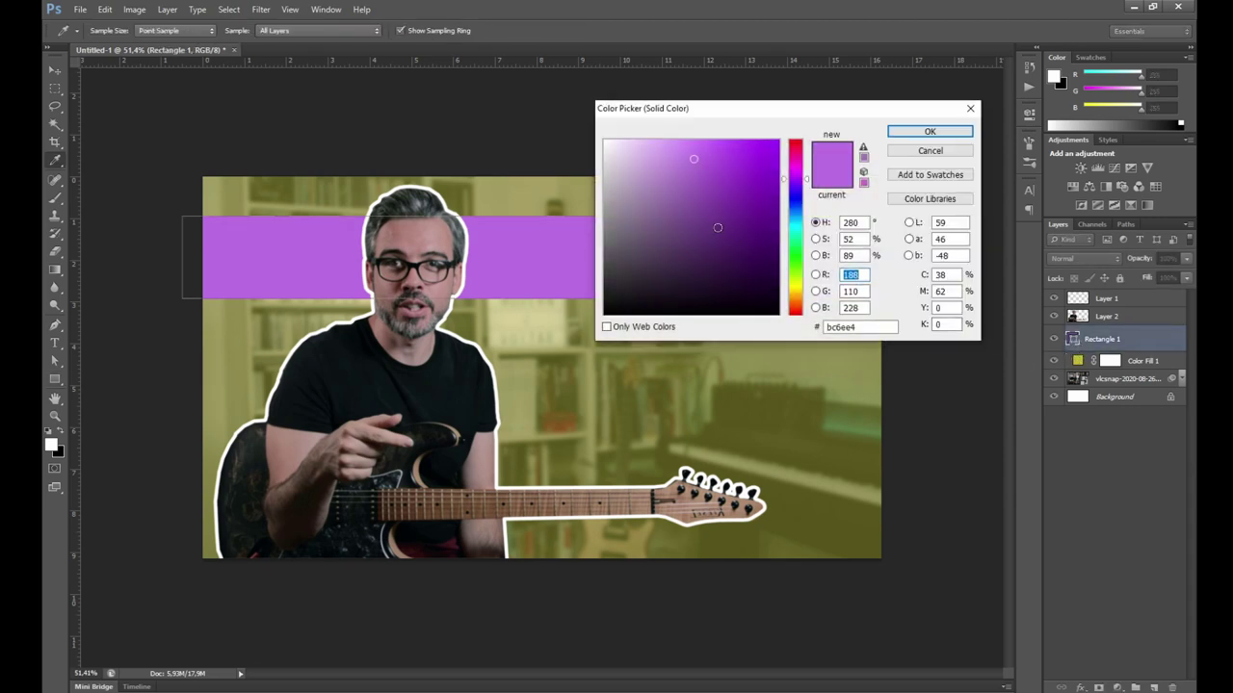
drag(691, 212, 672, 191)
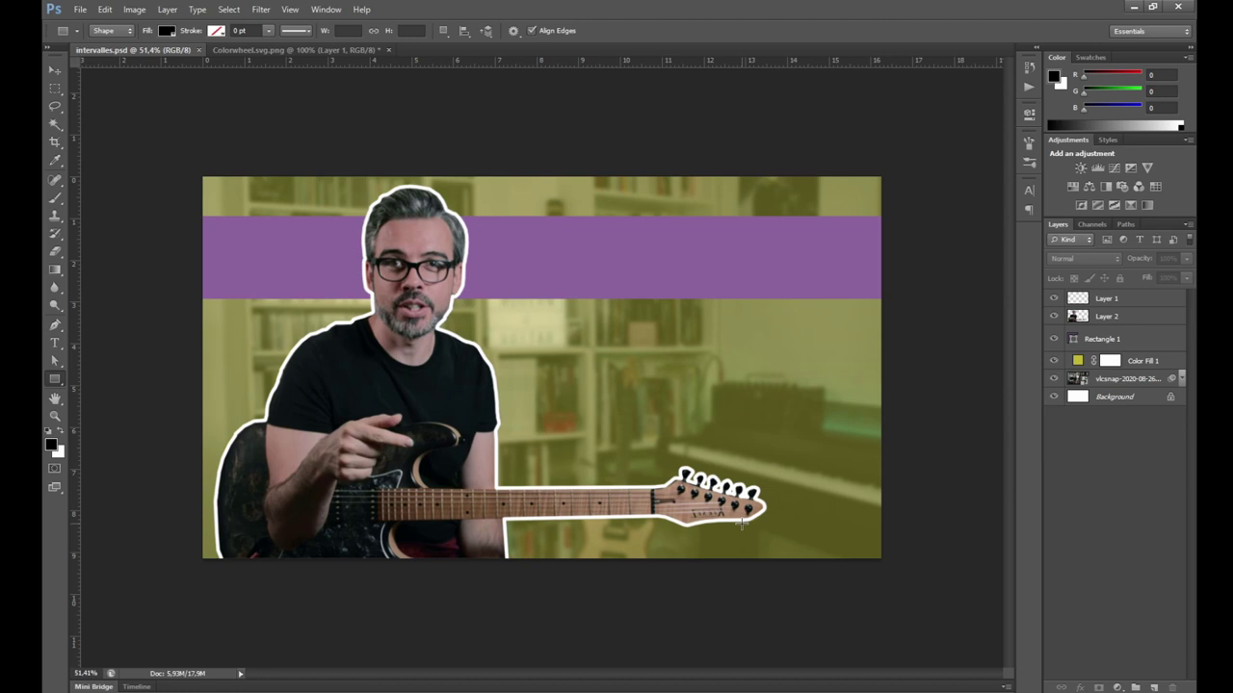
Switch to the Colorwheel.svg.png document and select the Brush tool
key(ctrl+Tab)
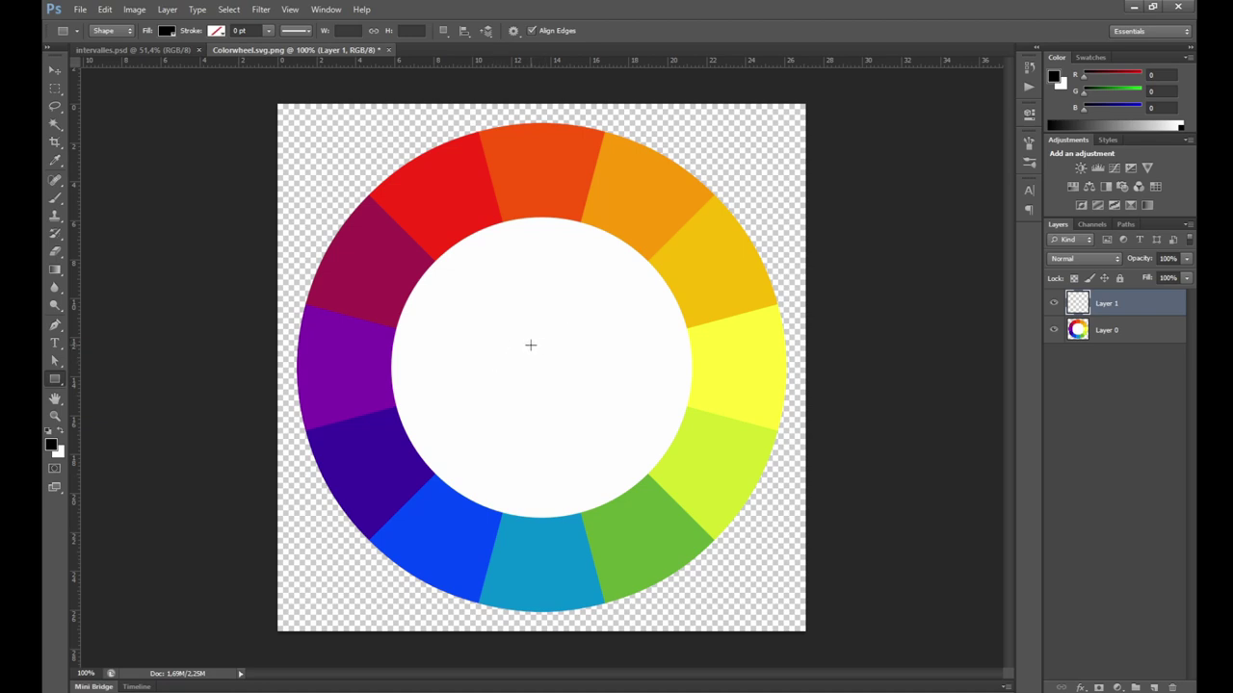
key(b)
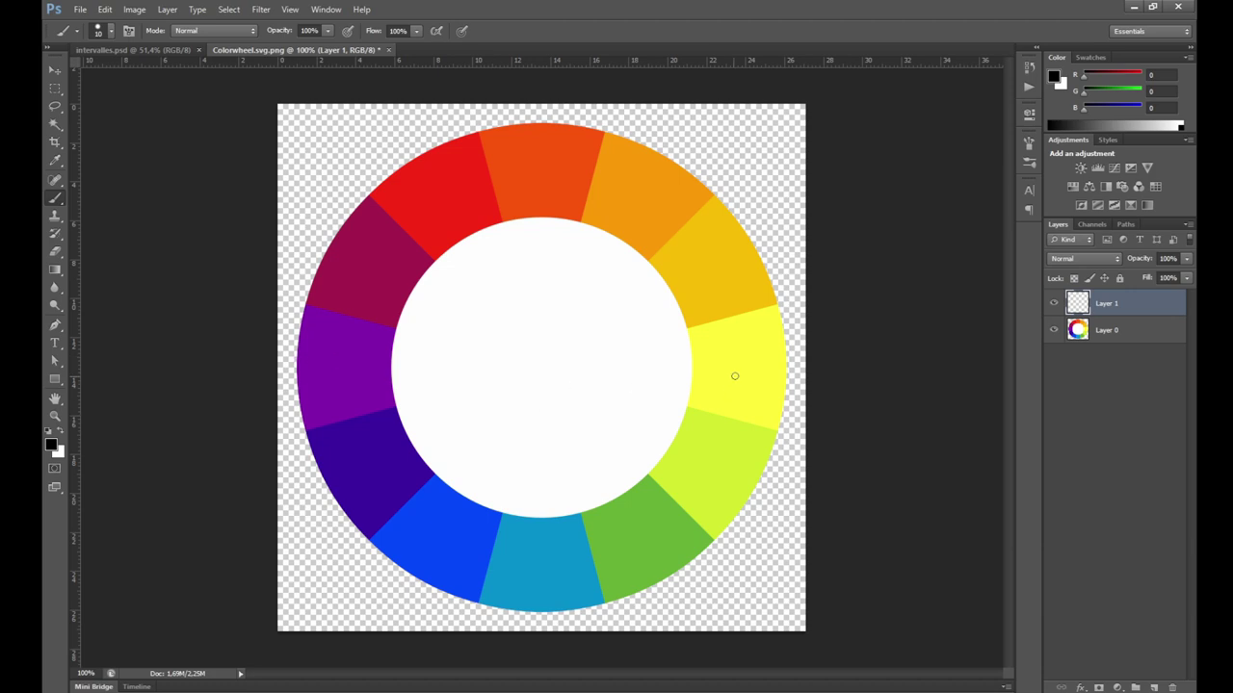
drag(742, 331, 732, 333)
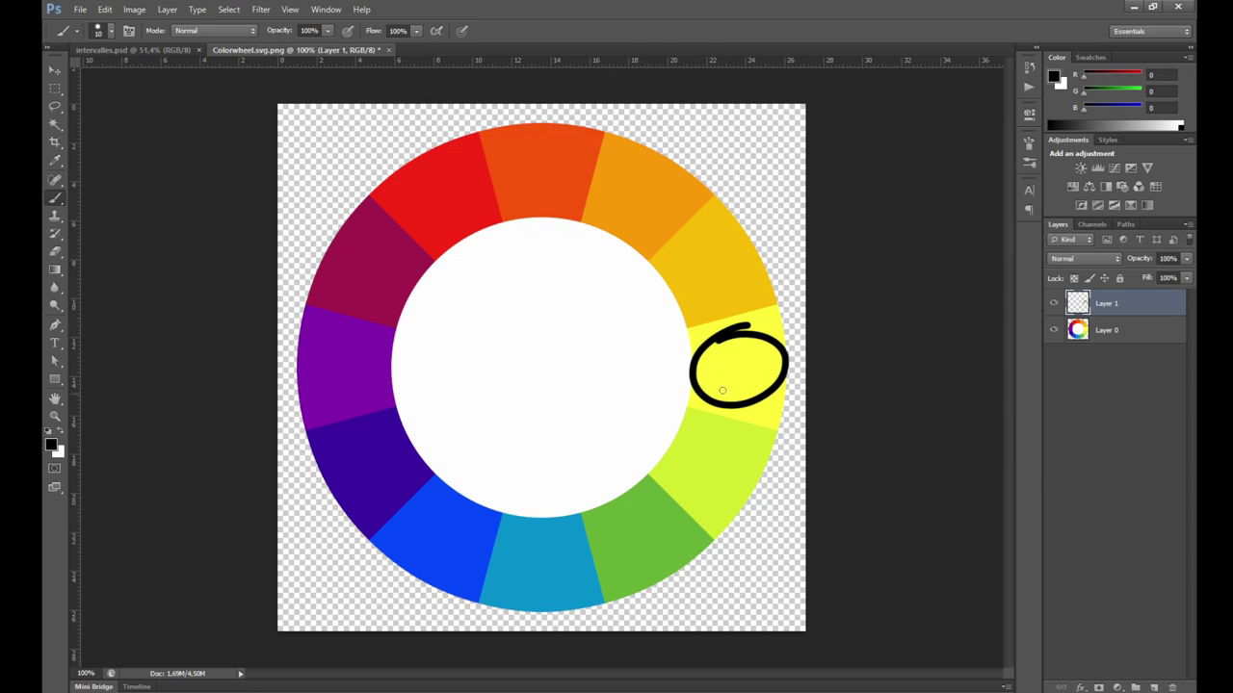
mouse_move(711, 371)
mouse_down()
mouse_move(416, 368)
mouse_move(453, 393)
mouse_up()
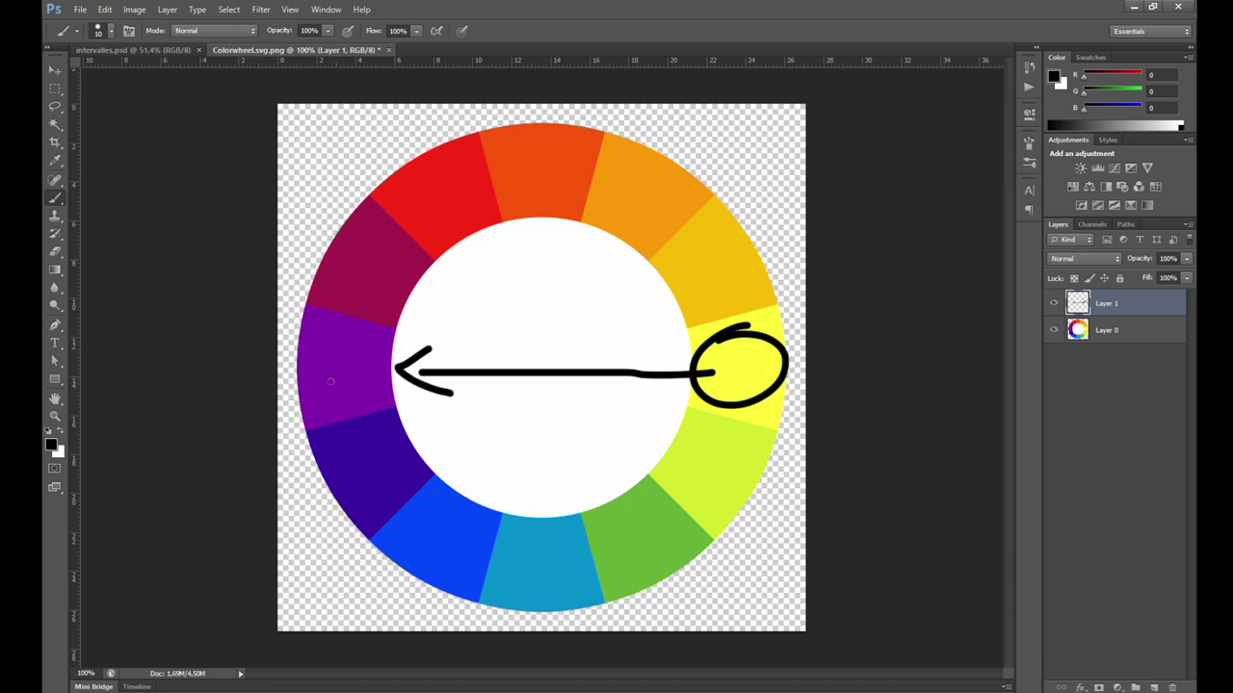
mouse_move(358, 335)
mouse_down()
mouse_move(310, 344)
mouse_move(346, 329)
mouse_up()
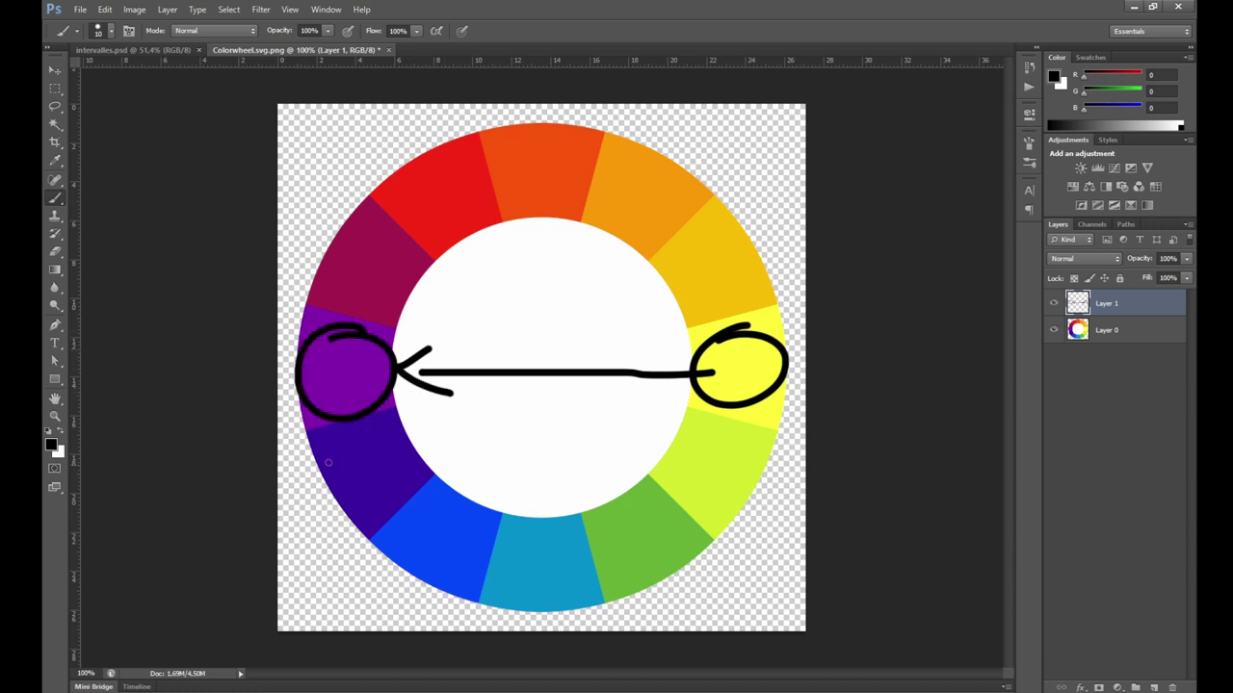
key(Delete)
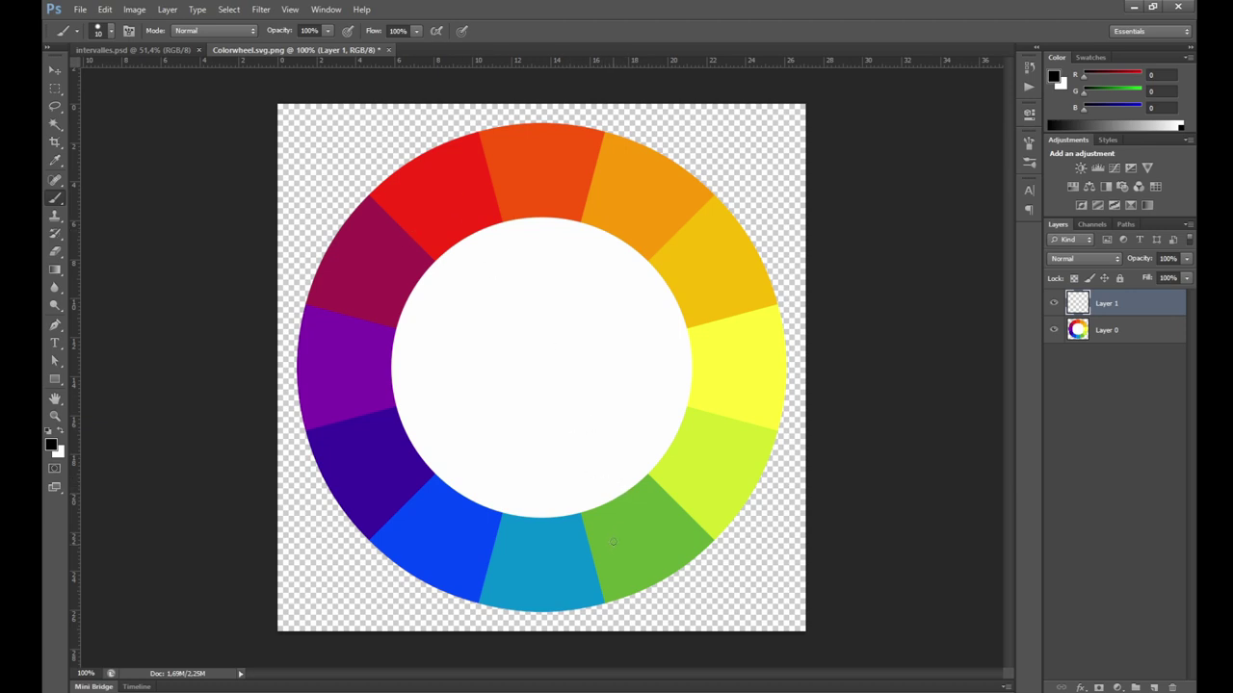
Draw a red-to-green arrow annotation on the colour wheel, then undo it
drag(460, 135, 443, 158)
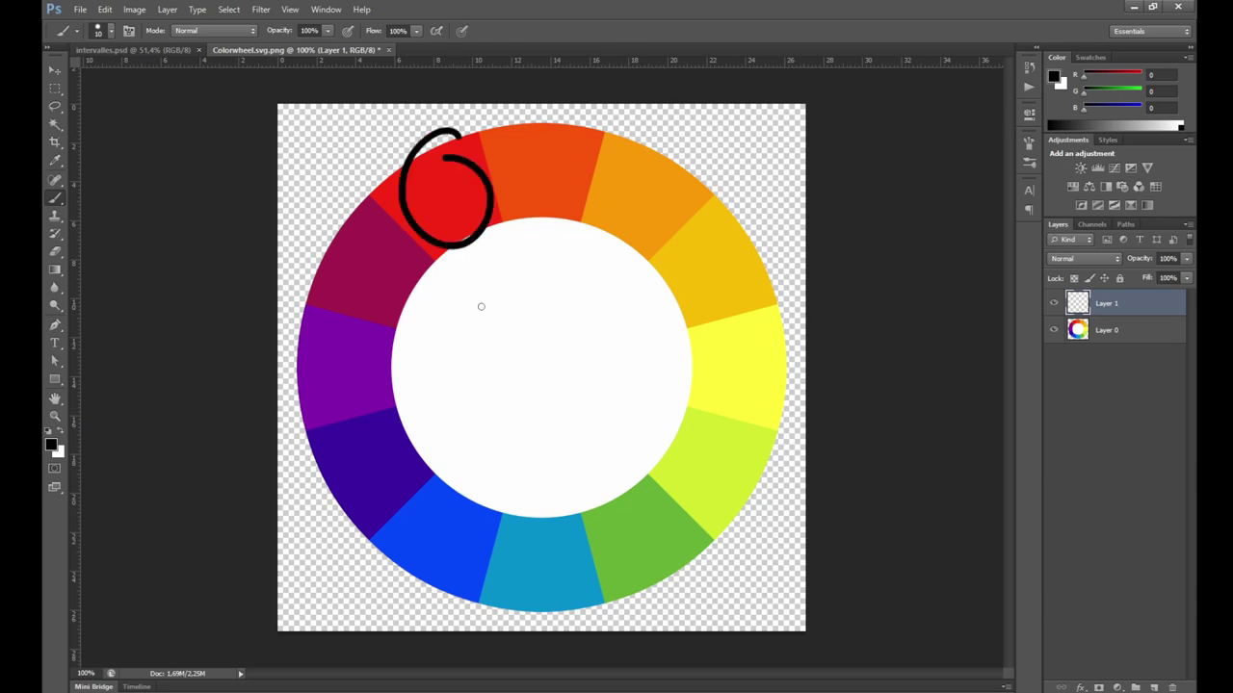
mouse_move(464, 237)
mouse_down()
mouse_move(587, 460)
mouse_move(556, 458)
mouse_up()
drag(631, 481, 669, 486)
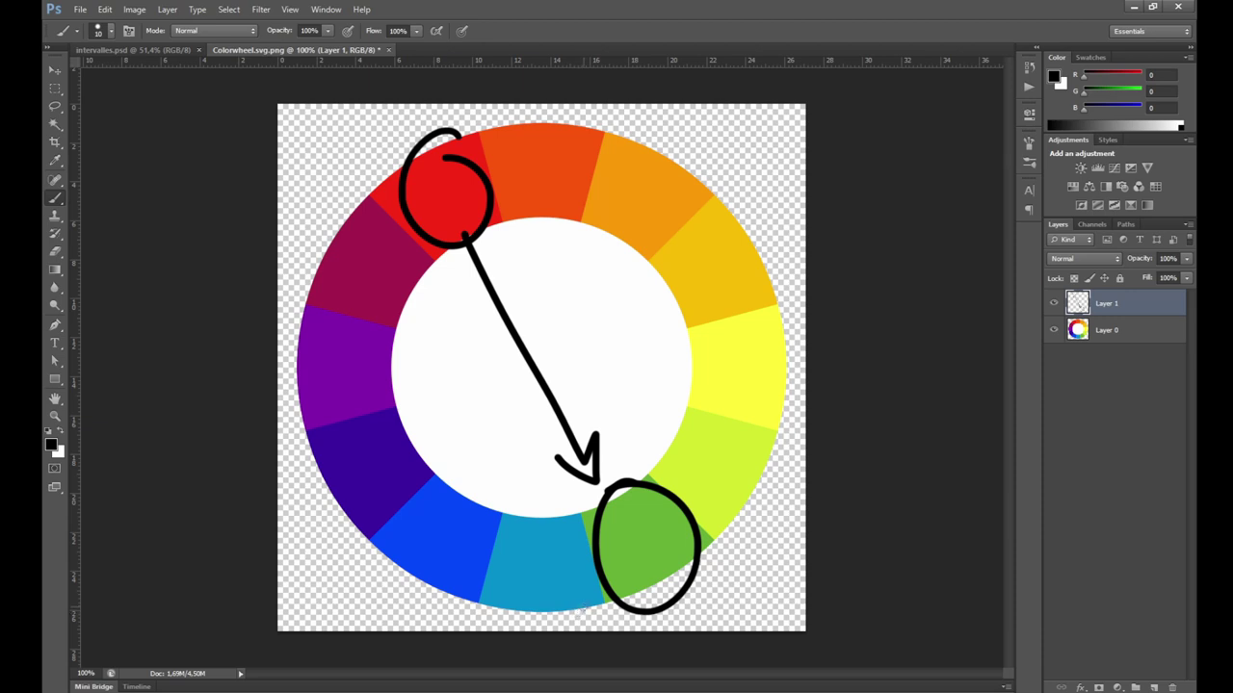
key(ctrl+alt+z)
key(ctrl+alt+z)
key(ctrl+alt+z)
key(ctrl+alt+z)
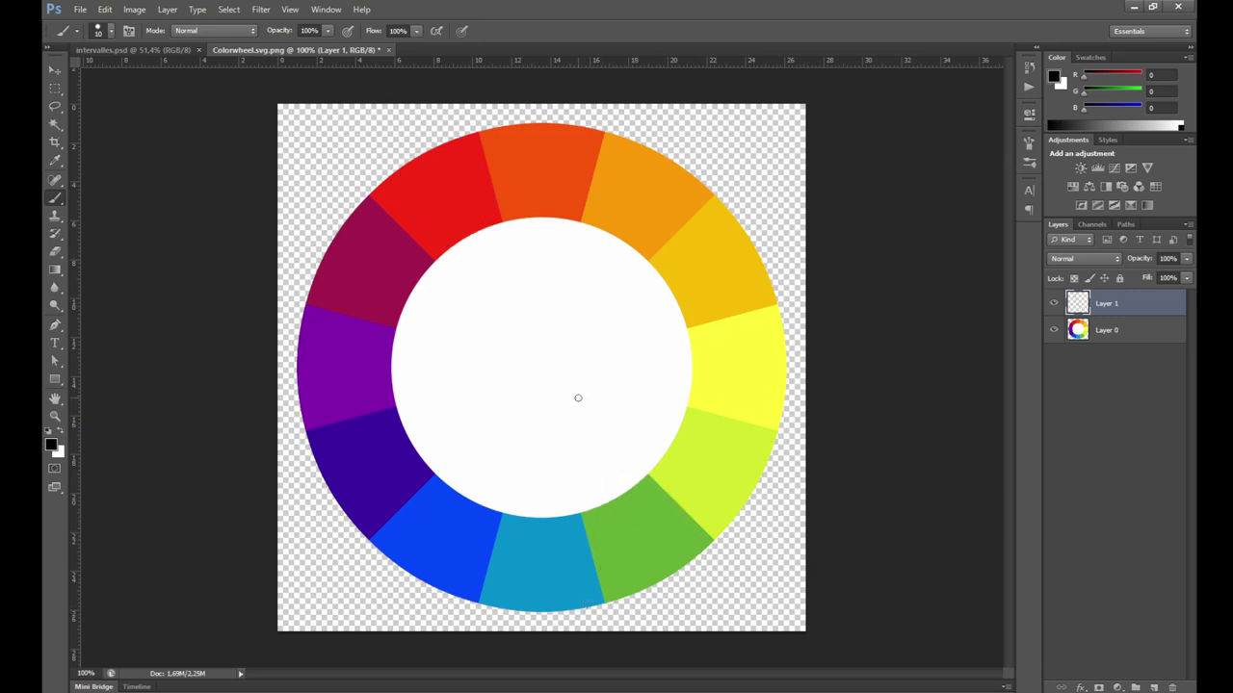
Draw an orange-to-blue arrow annotation on the colour wheel, then undo it
mouse_move(578, 117)
mouse_down()
mouse_move(510, 183)
mouse_move(553, 141)
mouse_up()
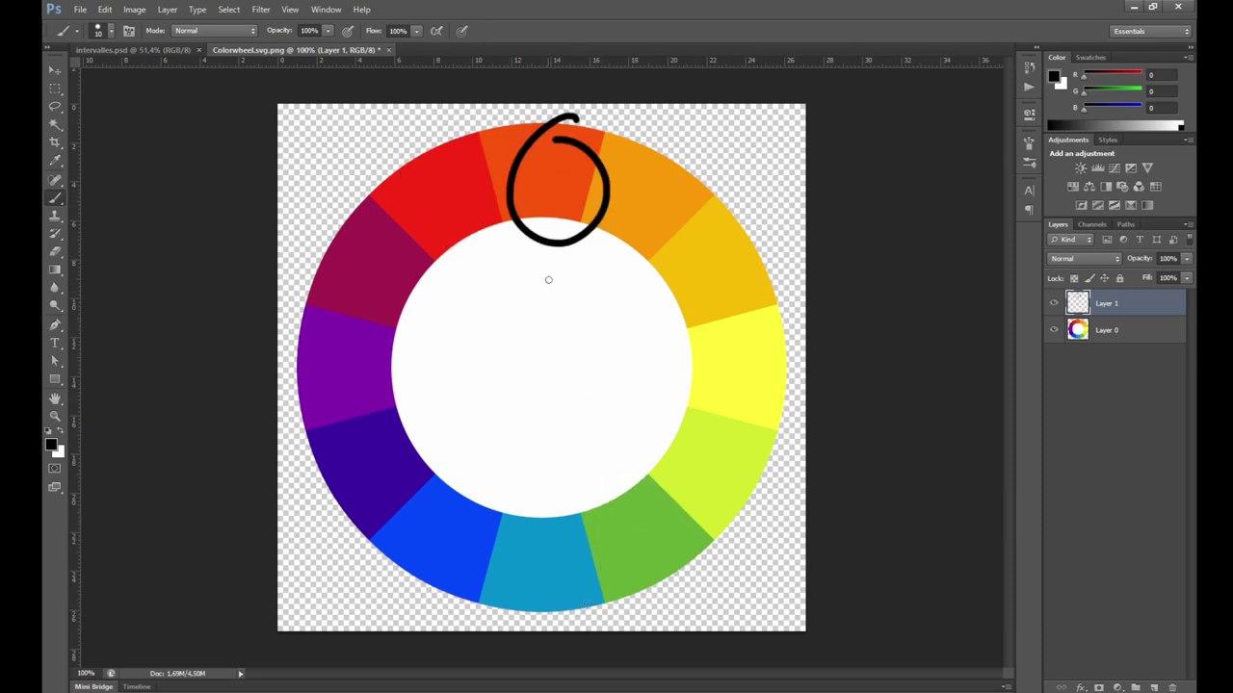
drag(552, 235, 541, 510)
mouse_move(571, 466)
mouse_down()
mouse_move(520, 493)
mouse_move(509, 464)
mouse_up()
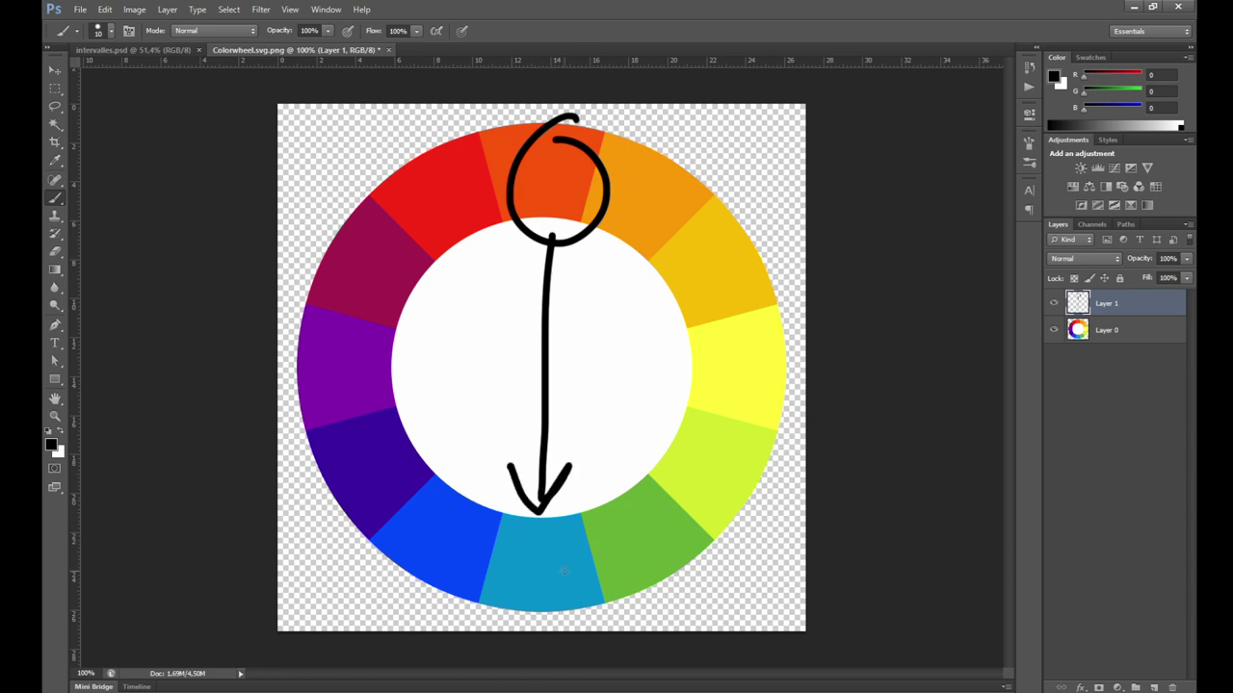
key(ctrl+alt+z)
key(ctrl+alt+z)
key(ctrl+alt+z)
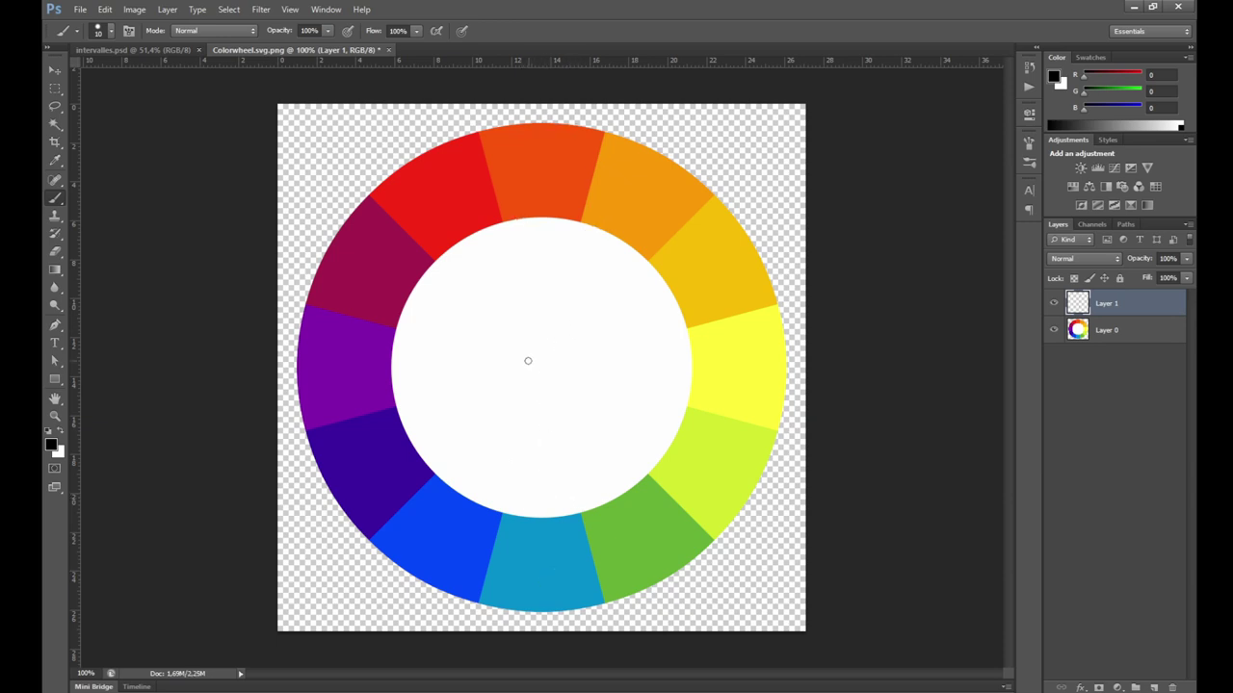
Brush a triangle inside the colour wheel, undo it, and return to intervalles.psd
mouse_move(547, 213)
mouse_down()
mouse_move(415, 439)
mouse_move(676, 467)
mouse_up()
drag(551, 214, 678, 467)
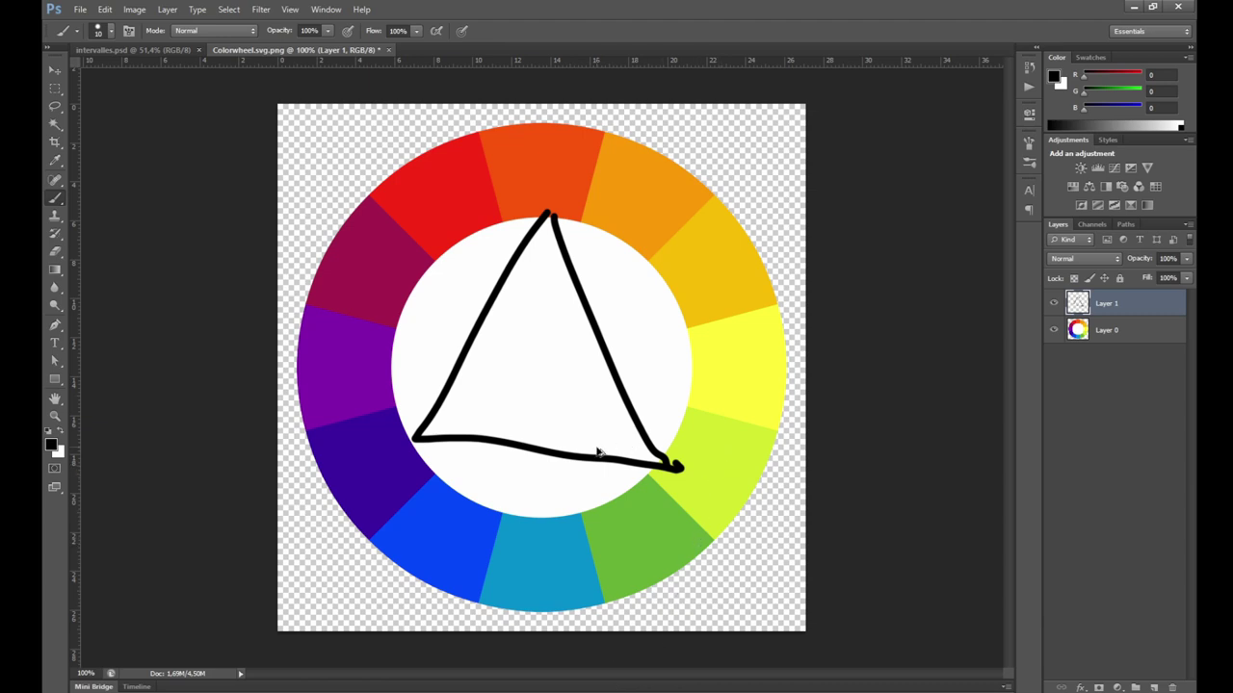
key(ctrl+z)
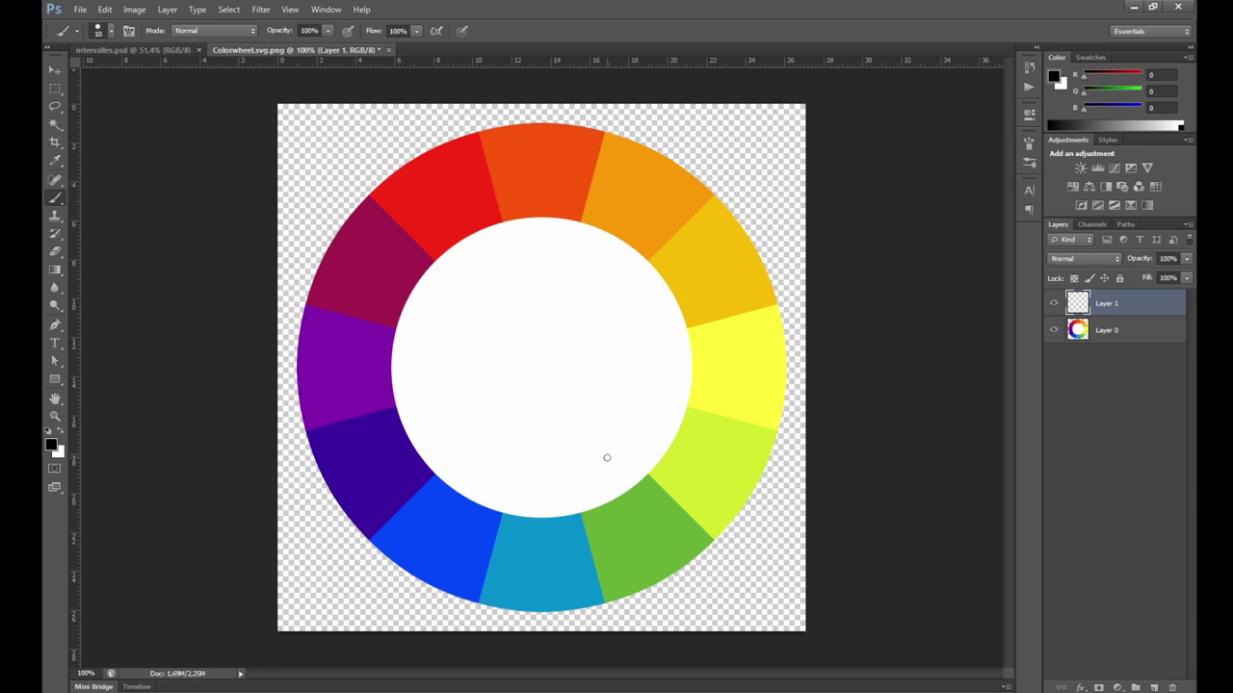
key(ctrl+Tab)
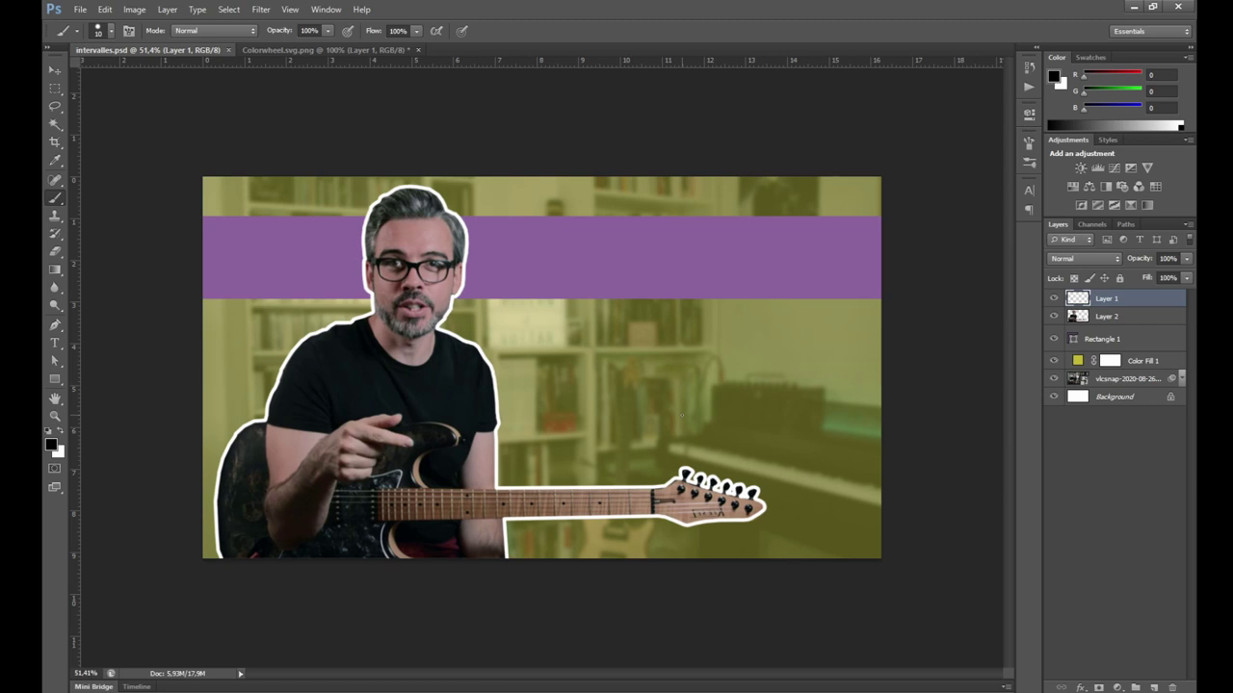
Perspective-transform the Rectangle 1 banner so its right end is taller and its left narrower
key(alt+bracketleft)
key(alt+bracketleft)
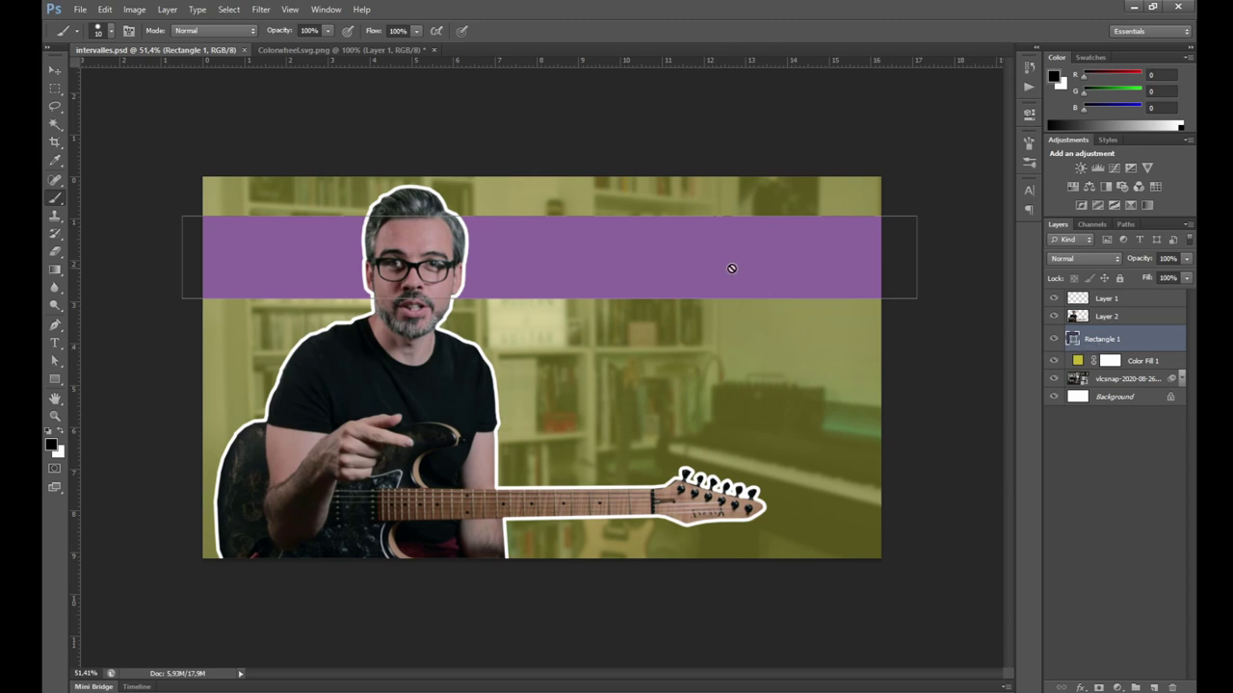
key(ctrl+t)
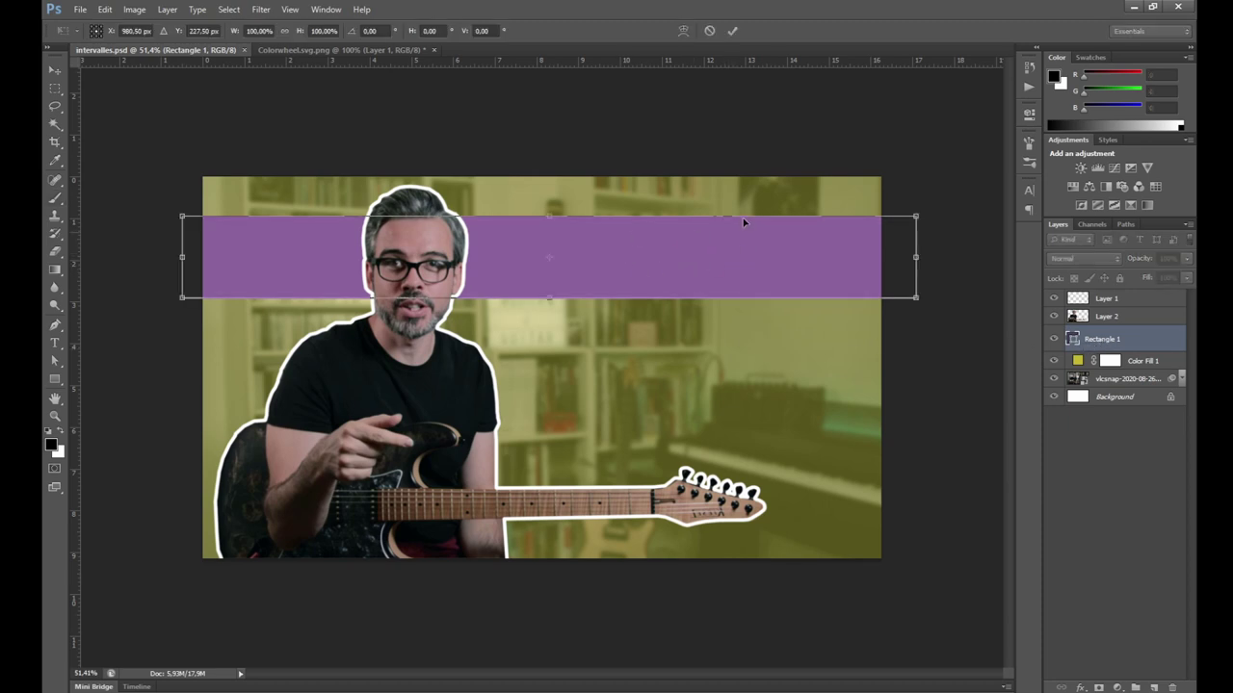
right_click(661, 261)
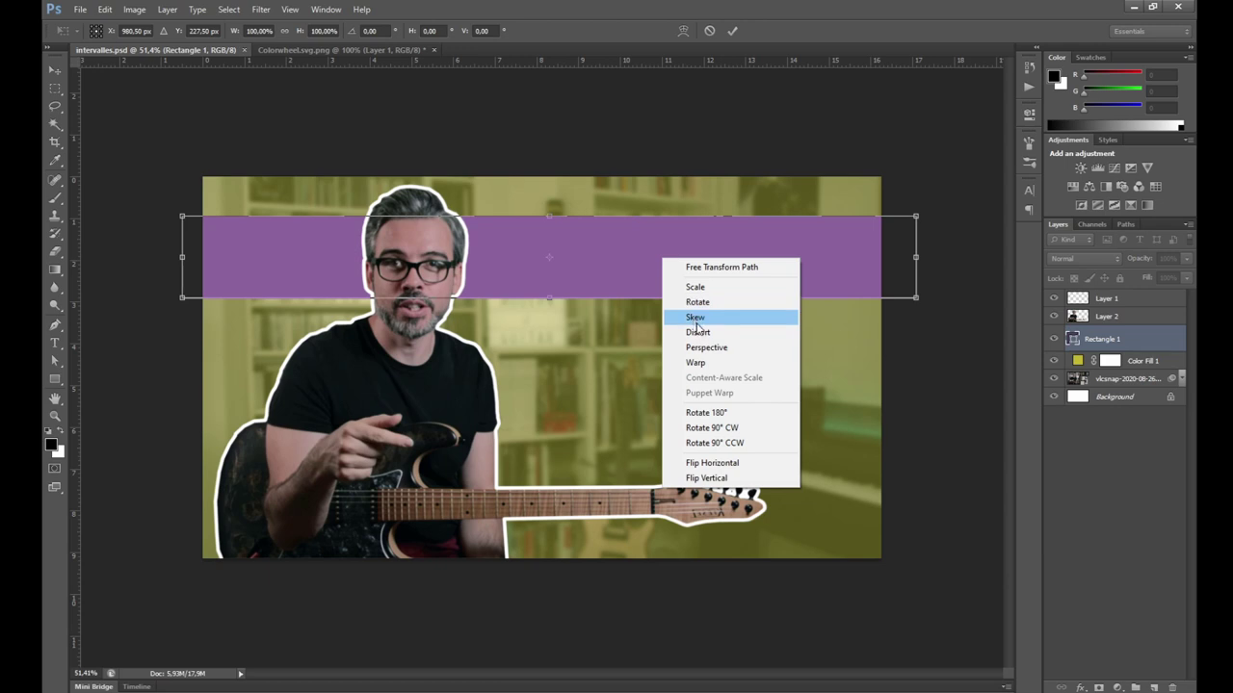
click(706, 347)
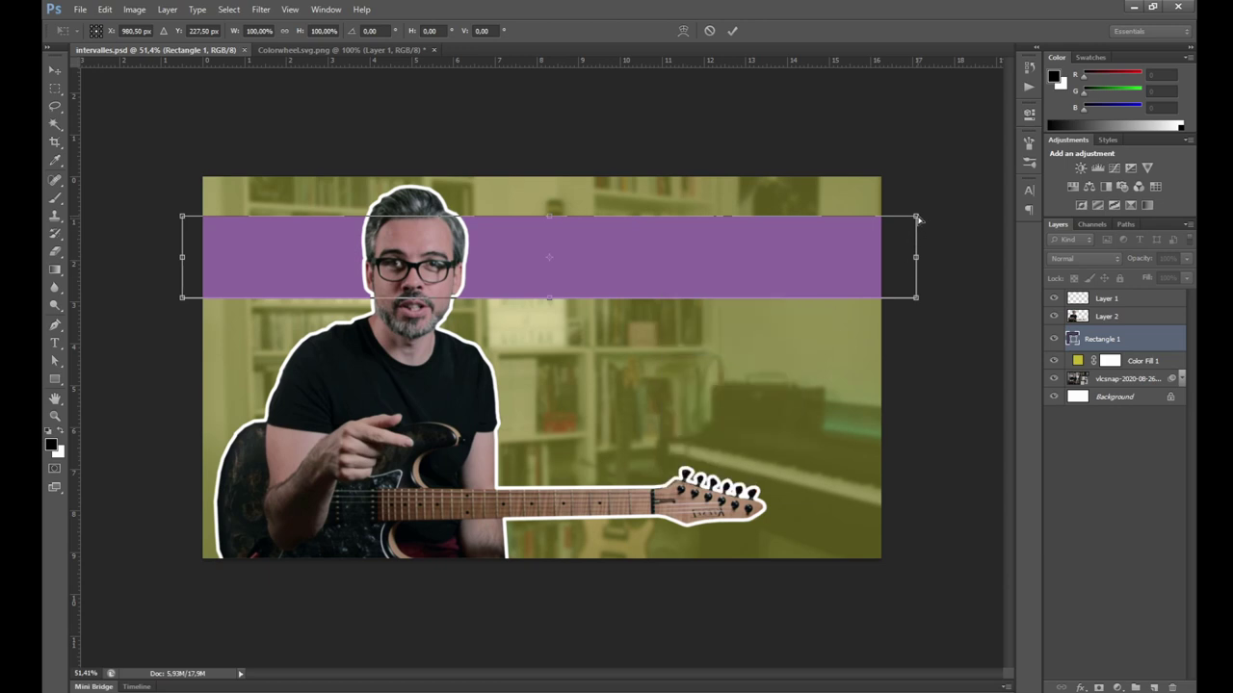
drag(915, 216, 915, 204)
drag(182, 298, 182, 289)
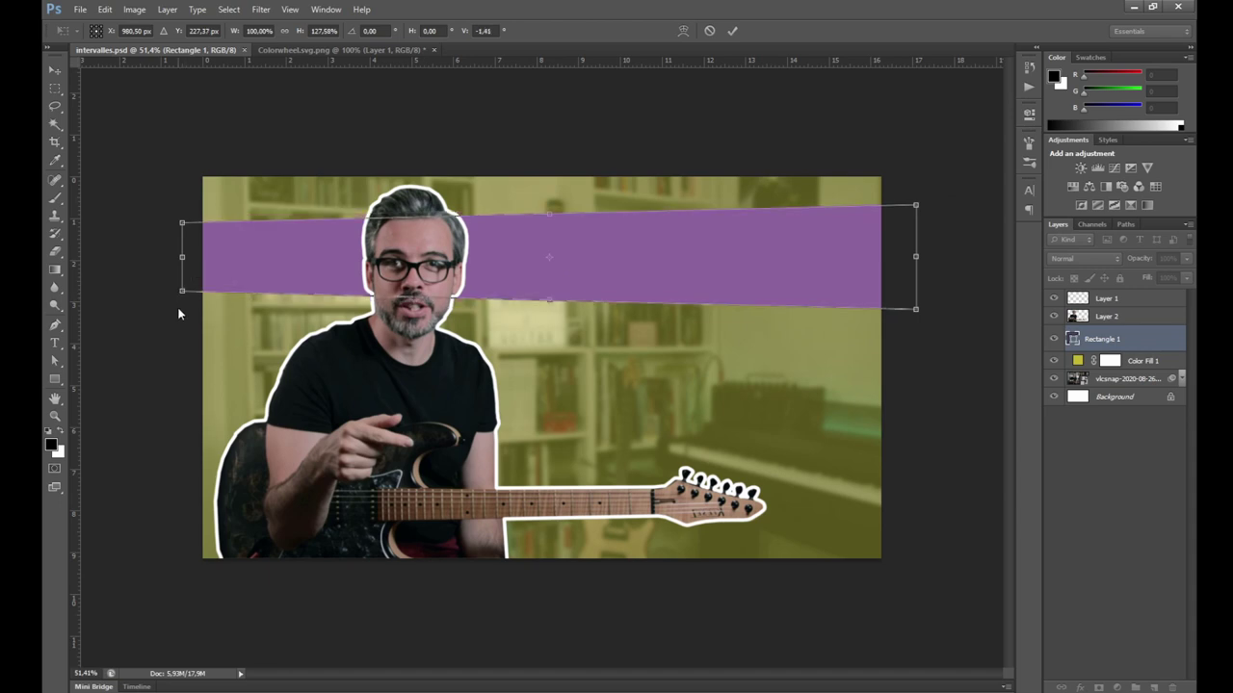
click(732, 29)
click(1068, 481)
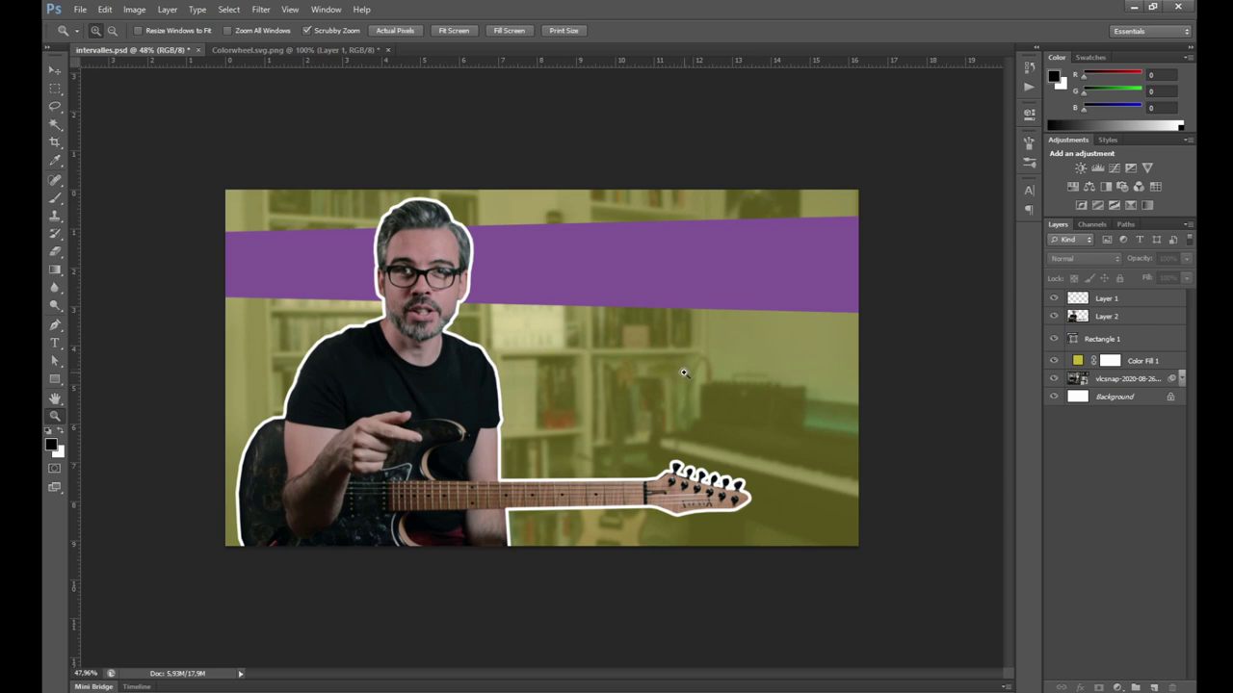
Add a new top layer named 'texte' and make white the foreground colour
key(b)
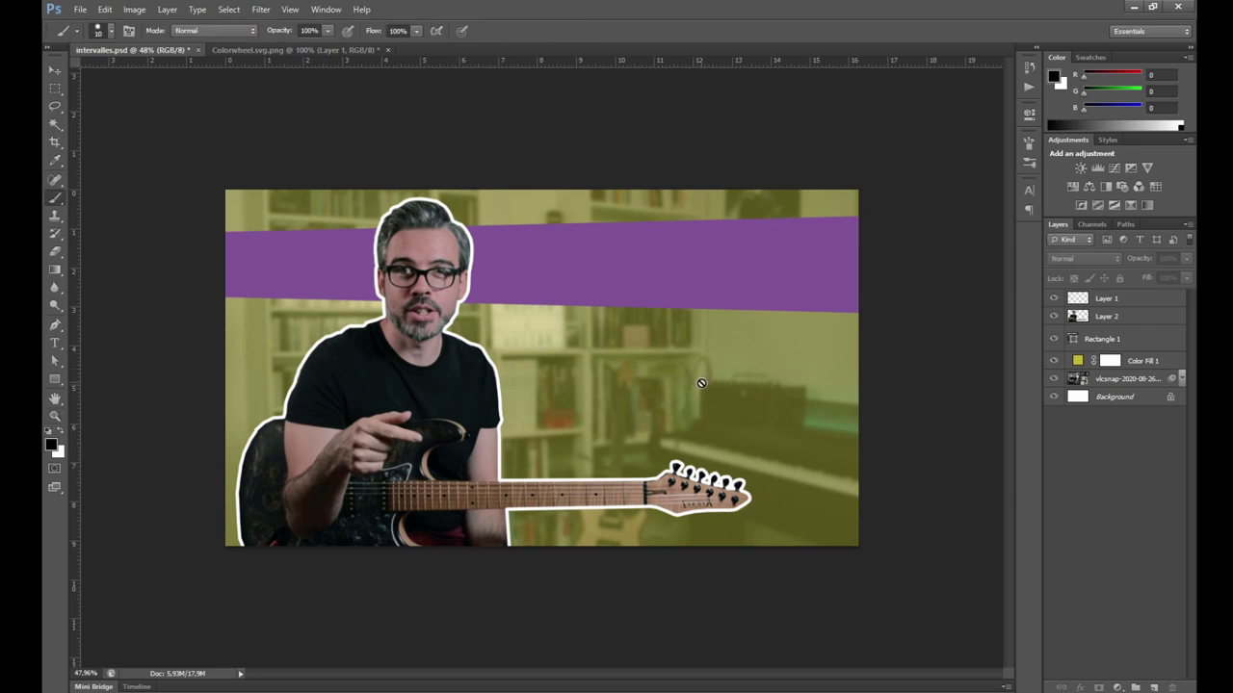
click(1132, 299)
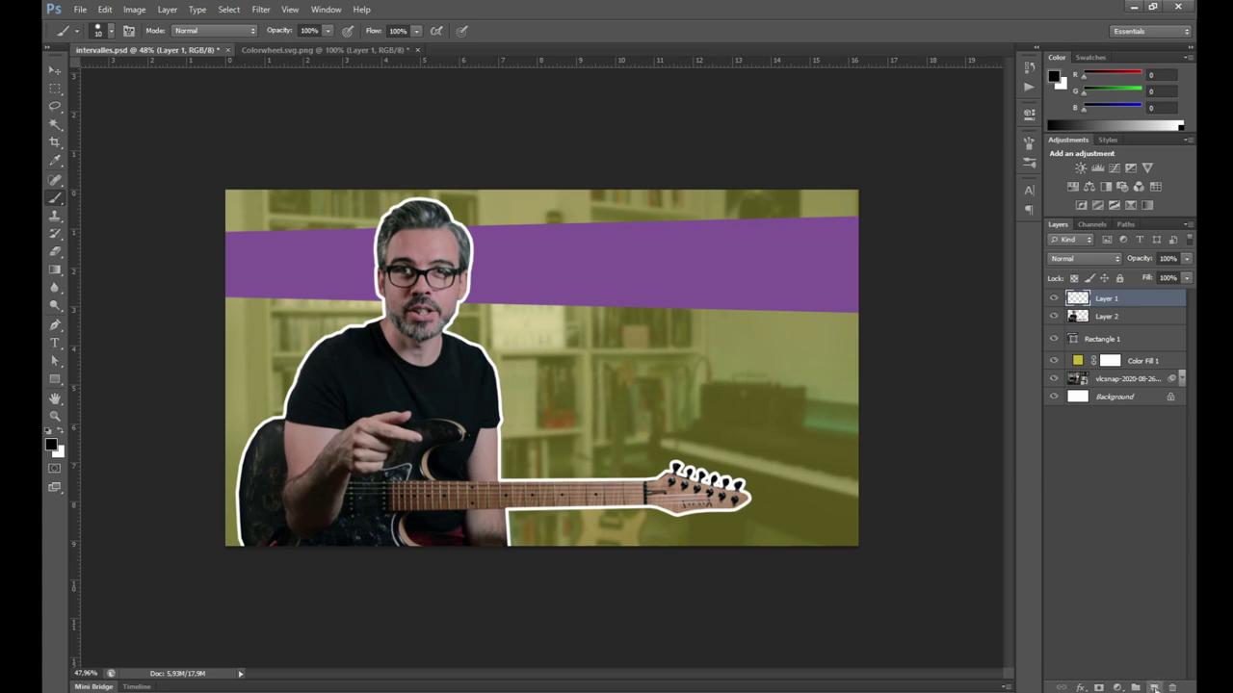
click(1152, 688)
double_click(1107, 298)
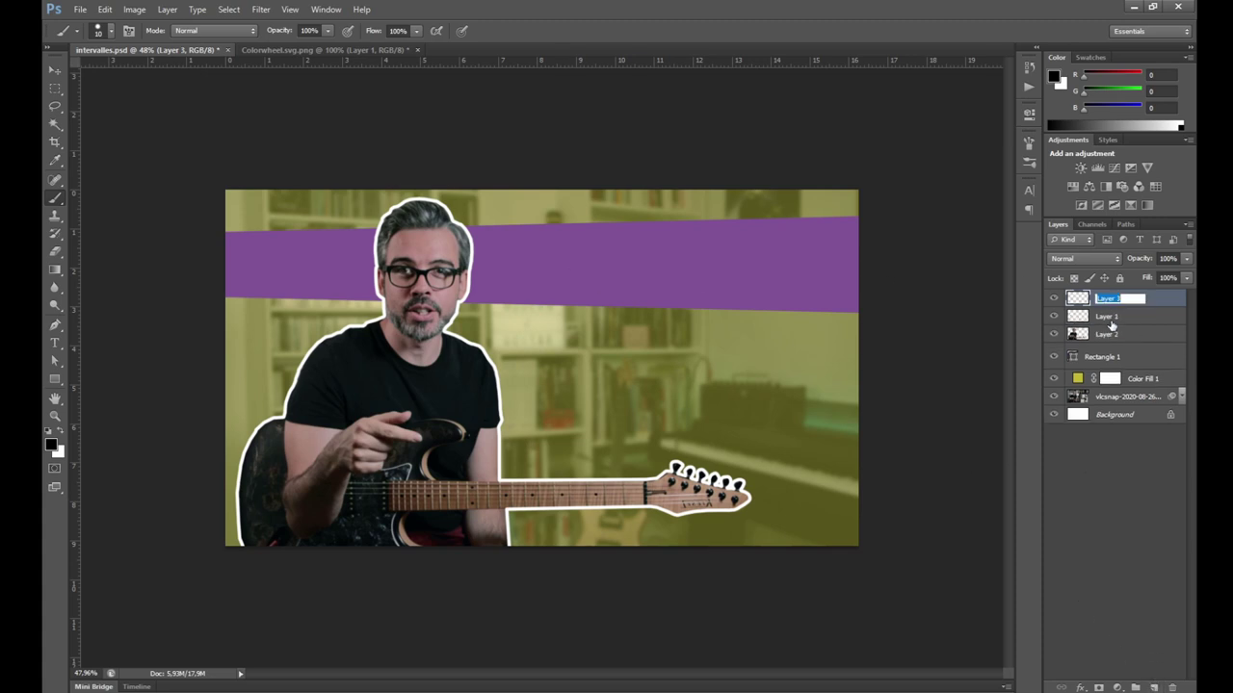
text(texte)
key(Return)
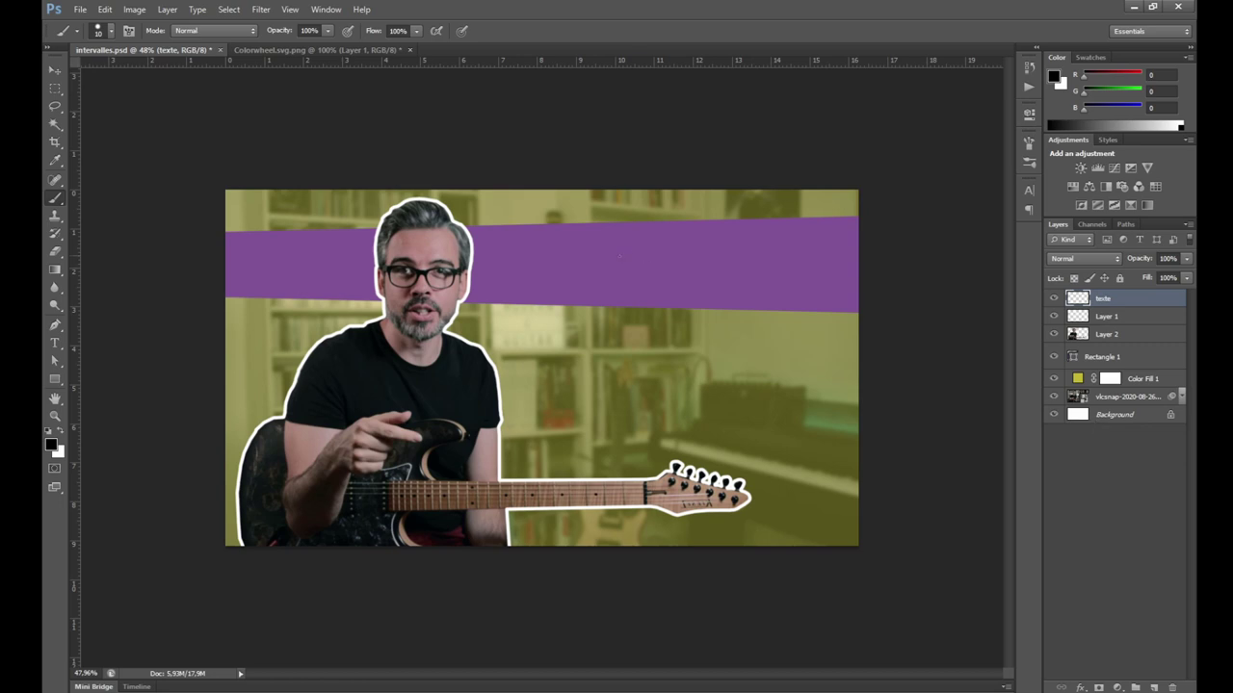
key(x)
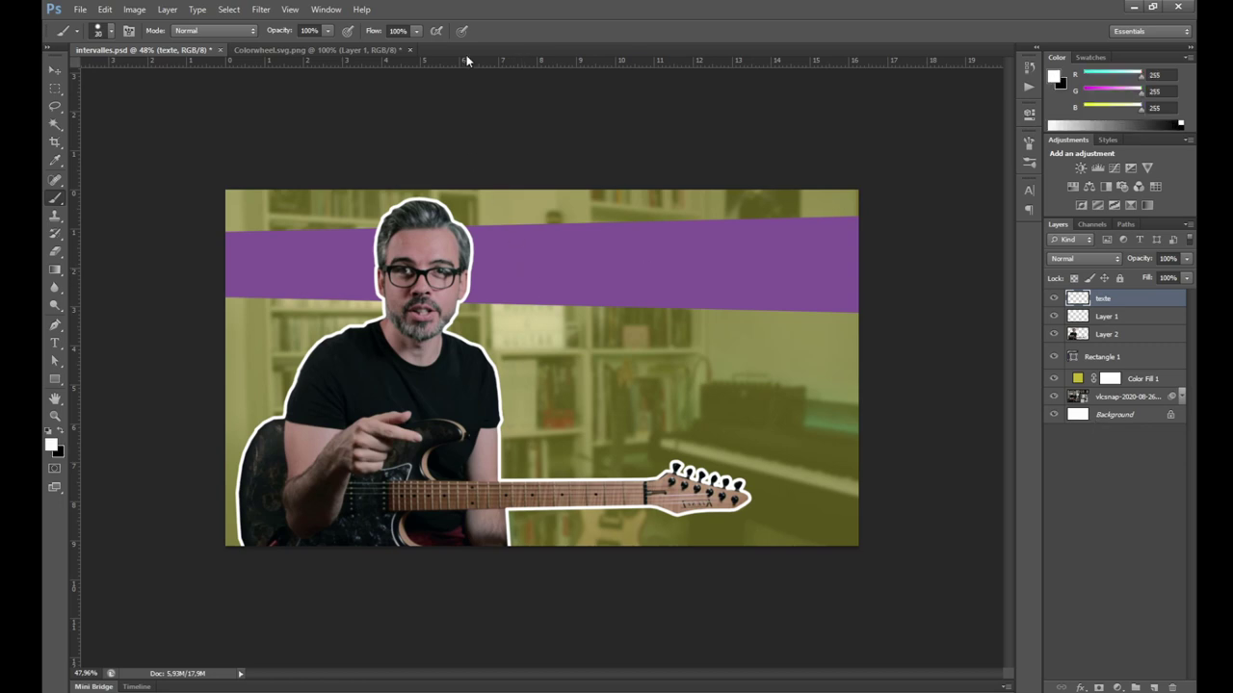
Test three white brush squiggles across the banner, undoing each one
mouse_move(571, 244)
mouse_down()
mouse_move(530, 280)
mouse_move(503, 329)
mouse_up()
key(ctrl+z)
mouse_move(653, 260)
mouse_down()
mouse_move(633, 246)
mouse_move(570, 270)
mouse_move(505, 262)
mouse_move(499, 275)
mouse_up()
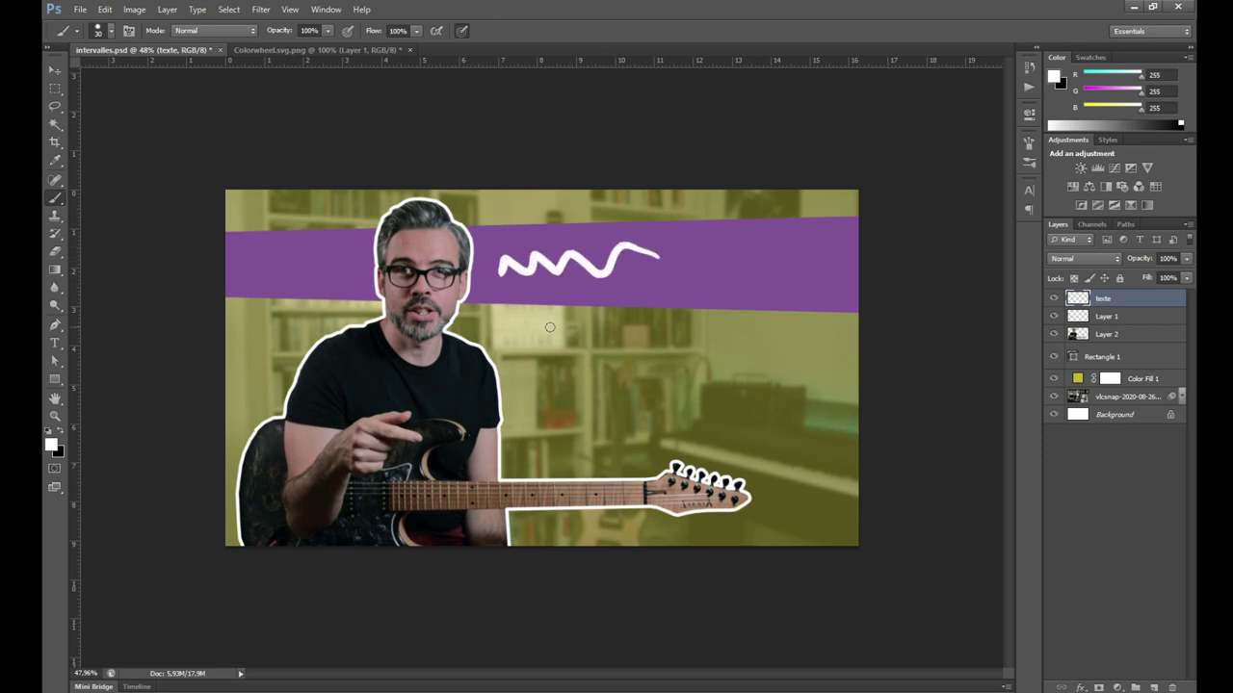
key(ctrl+z)
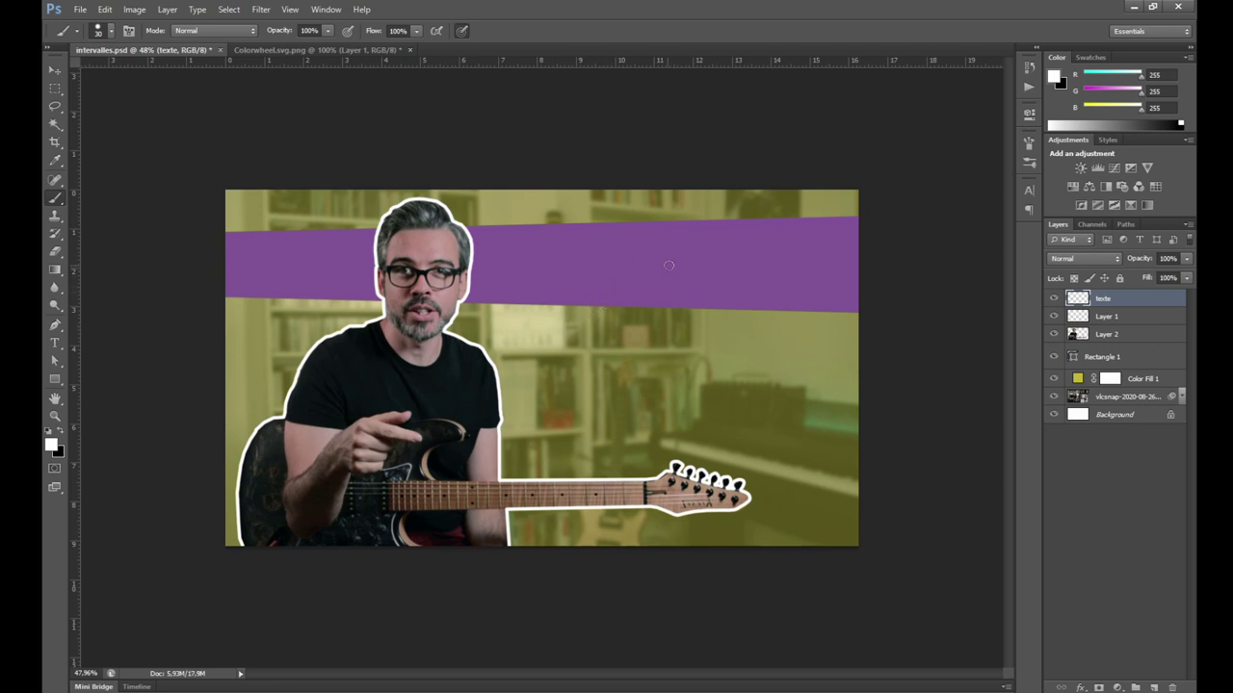
mouse_move(668, 265)
mouse_down()
mouse_move(633, 278)
mouse_move(495, 268)
mouse_move(468, 281)
mouse_up()
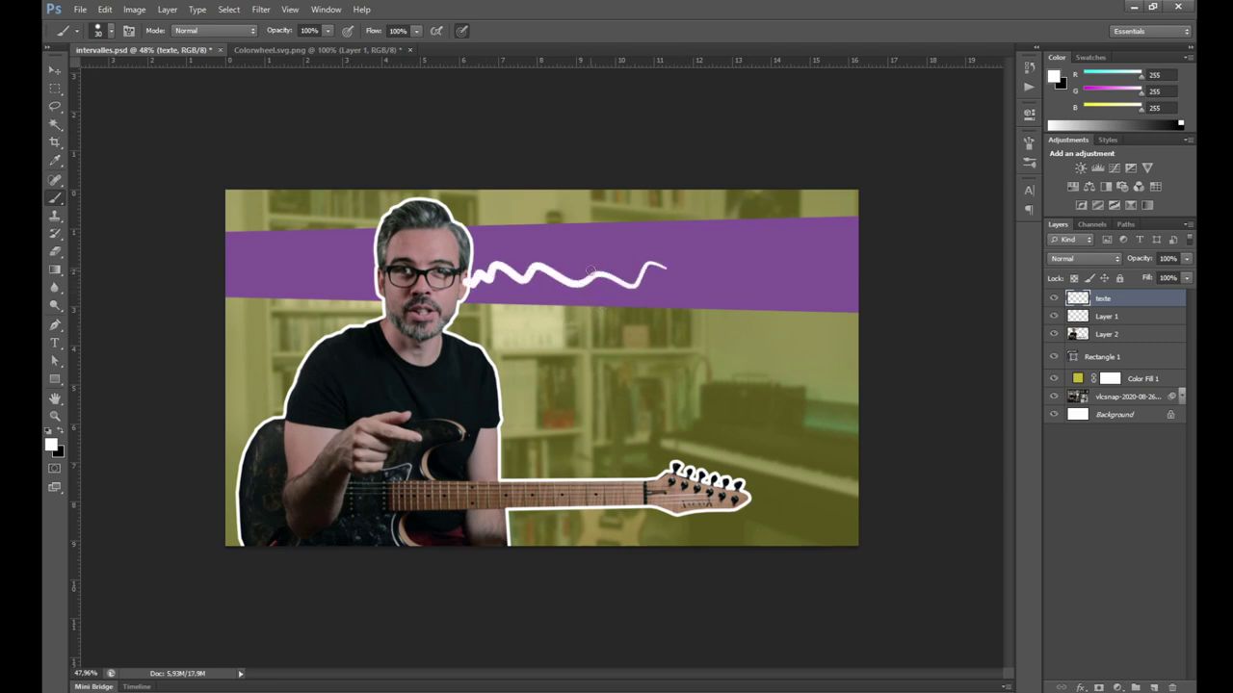
key(ctrl+z)
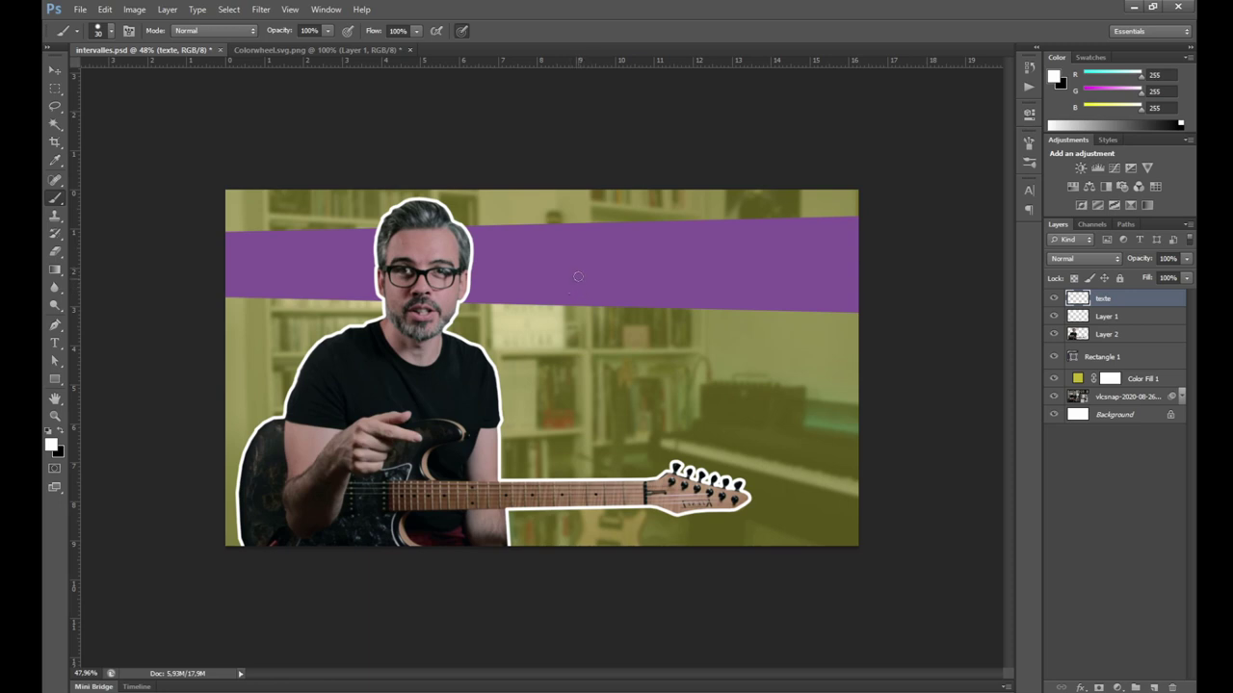
Paint a first attempt at the title letters, then lasso and delete the failed strokes
mouse_move(518, 242)
mouse_down()
mouse_move(518, 279)
mouse_move(540, 239)
mouse_up()
mouse_move(497, 282)
mouse_down()
mouse_move(540, 281)
mouse_move(503, 283)
mouse_up()
key(ctrl+alt+z)
key(ctrl+alt+z)
key(ctrl+alt+z)
mouse_move(524, 247)
mouse_down()
mouse_move(488, 246)
mouse_move(525, 285)
mouse_up()
mouse_move(535, 287)
mouse_down()
mouse_move(559, 245)
mouse_move(594, 283)
mouse_move(618, 242)
mouse_up()
mouse_move(638, 243)
mouse_down()
mouse_move(640, 285)
mouse_move(669, 283)
mouse_up()
drag(680, 243, 716, 243)
drag(713, 287, 743, 287)
key(l)
drag(605, 198, 588, 193)
key(Delete)
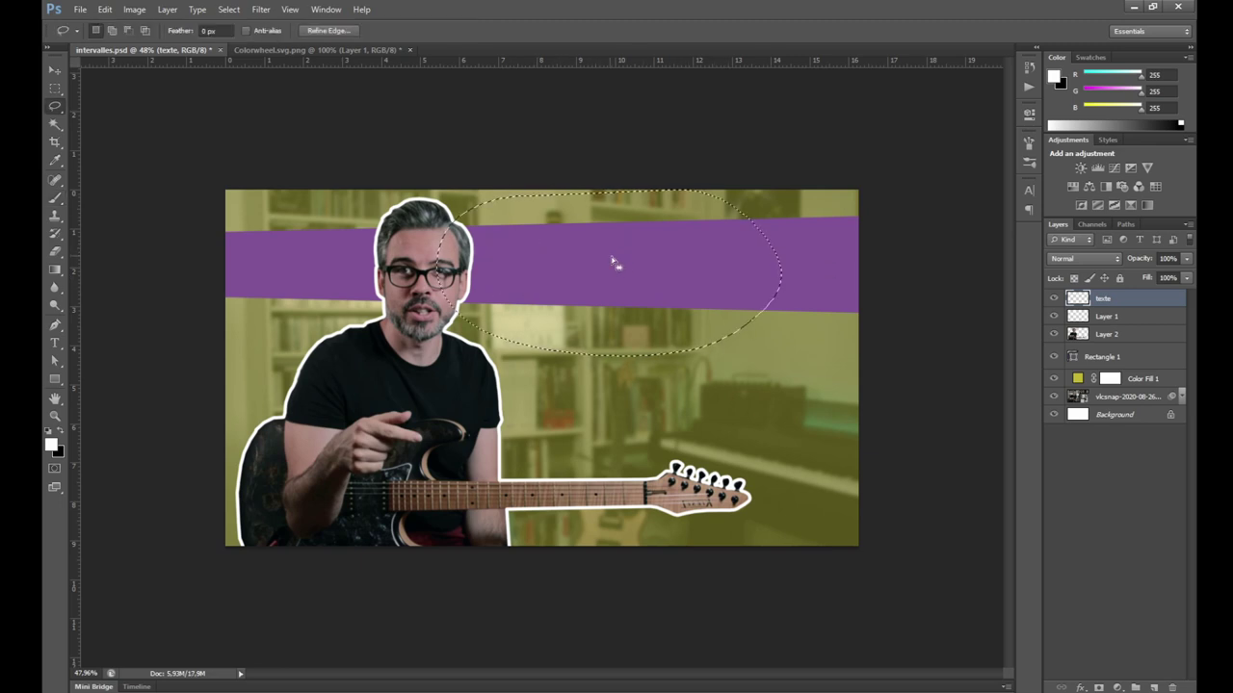
key(ctrl+d)
key(b)
Repaint the title INTERVALLES in white brush strokes across the purple banner
mouse_move(504, 249)
mouse_down()
mouse_move(504, 279)
mouse_move(524, 246)
mouse_up()
drag(485, 275, 518, 275)
mouse_move(521, 247)
mouse_down()
mouse_move(521, 279)
mouse_move(508, 277)
mouse_up()
key(ctrl+alt+z)
key(ctrl+alt+z)
key(ctrl+alt+z)
drag(493, 244, 599, 243)
mouse_move(618, 247)
mouse_down()
mouse_move(595, 279)
mouse_move(653, 285)
mouse_move(693, 244)
mouse_up()
drag(680, 281, 770, 281)
mouse_move(794, 245)
mouse_down()
mouse_move(774, 281)
mouse_move(795, 279)
mouse_up()
scroll(614, 293, down, 2)
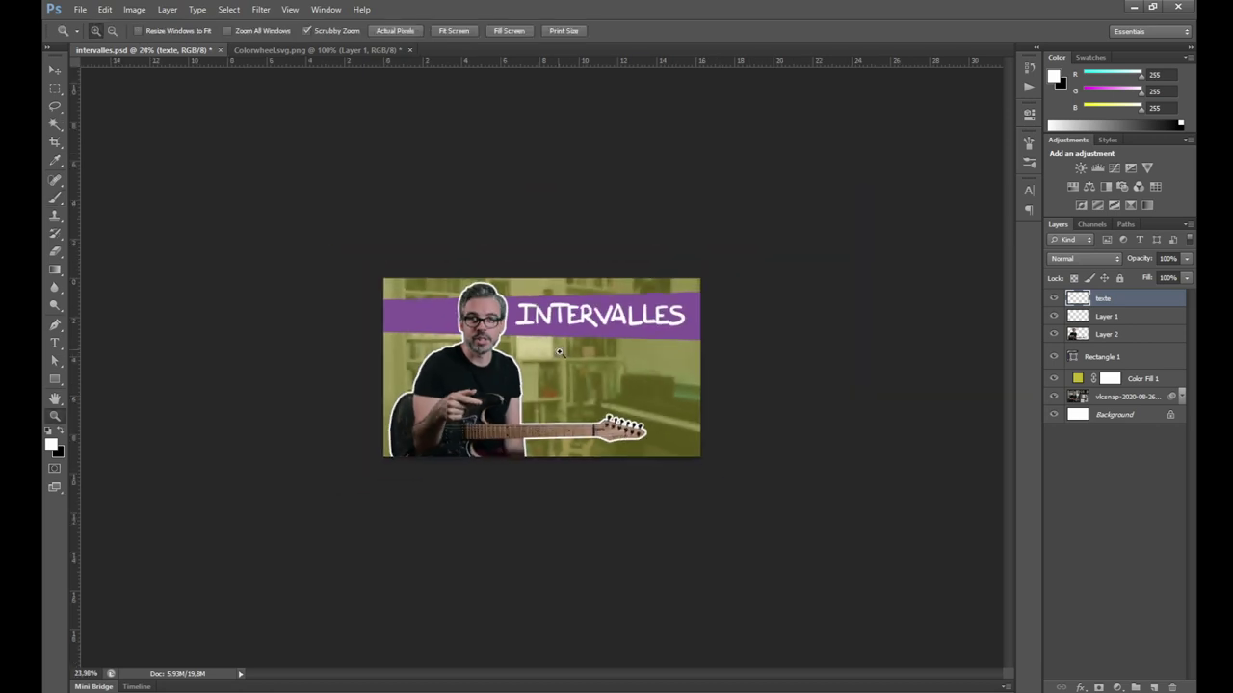
scroll(597, 347, up, 3)
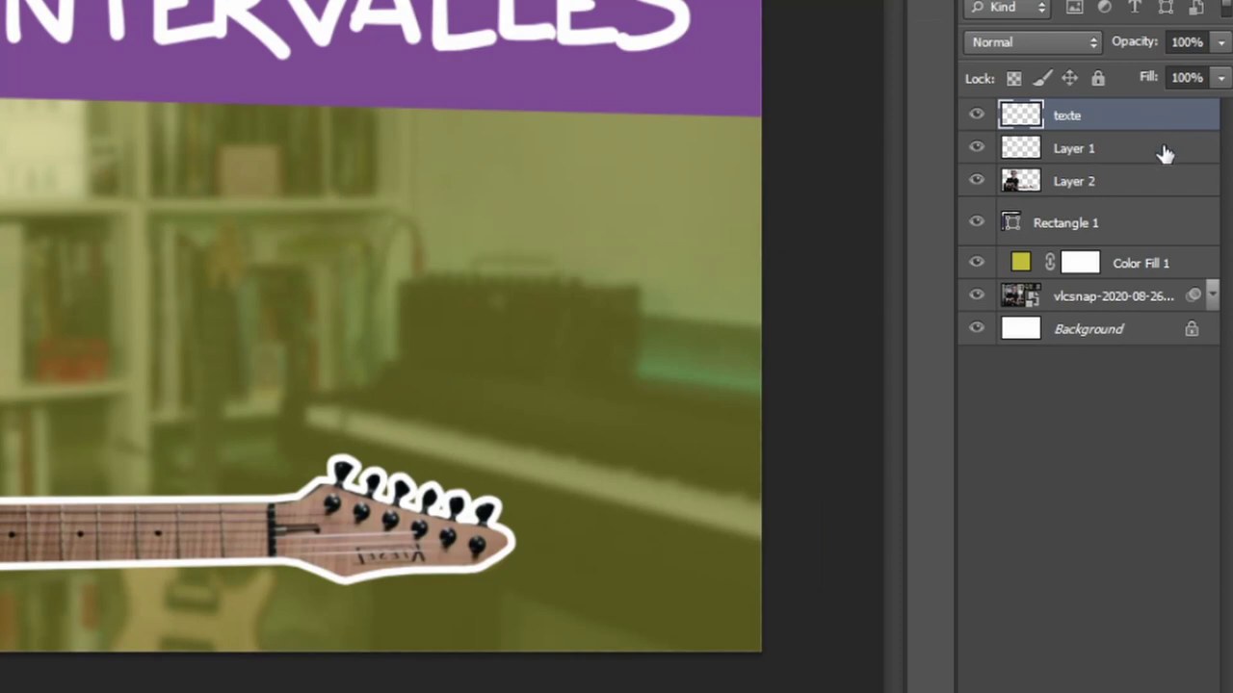
Apply a Drop Shadow layer style to the texte layer's INTERVALLES title
double_click(1163, 149)
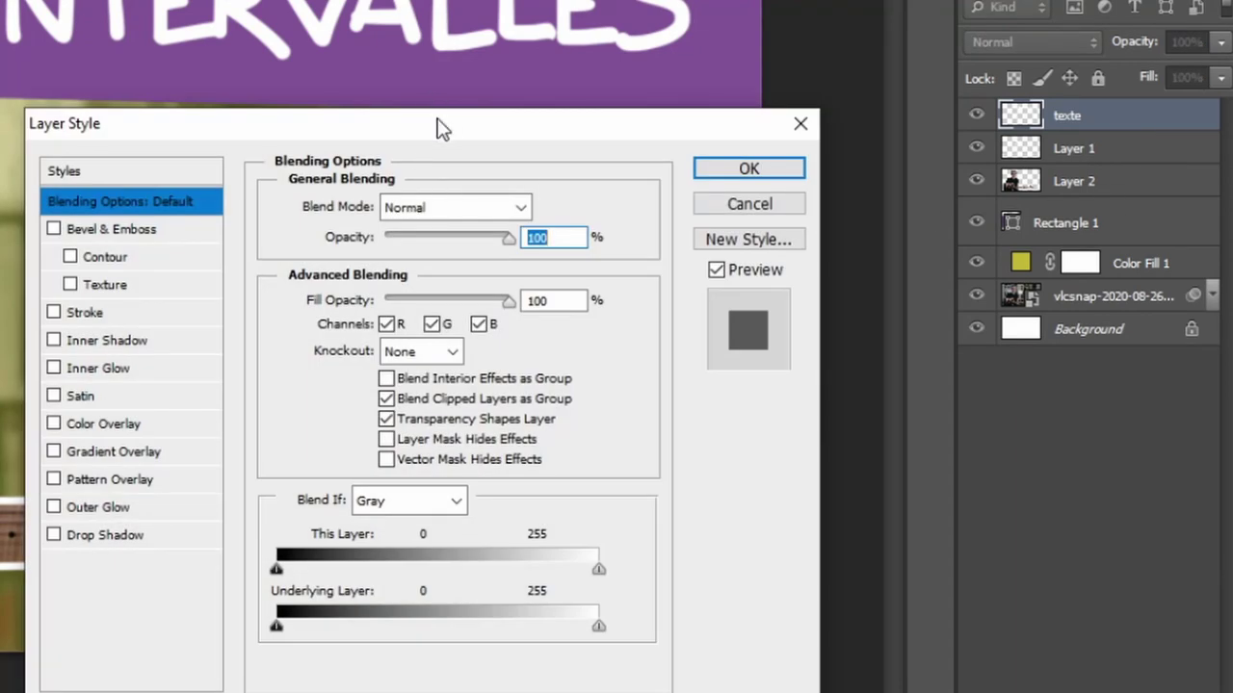
drag(438, 128, 442, 77)
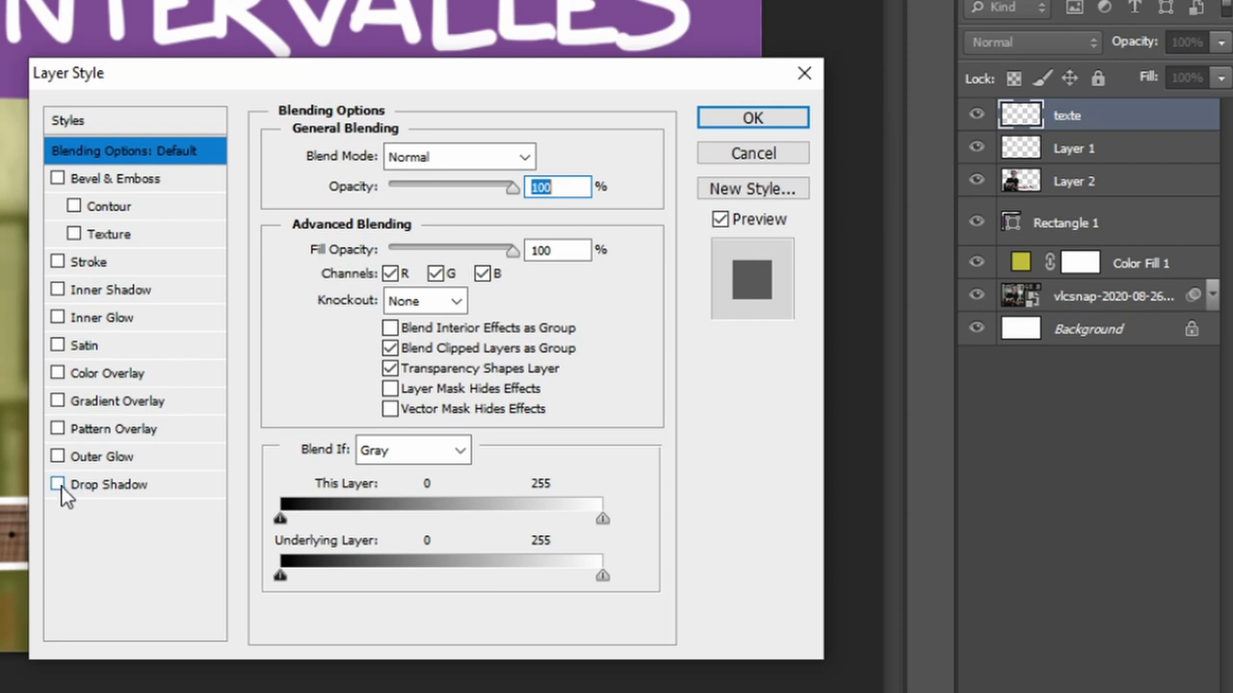
click(58, 486)
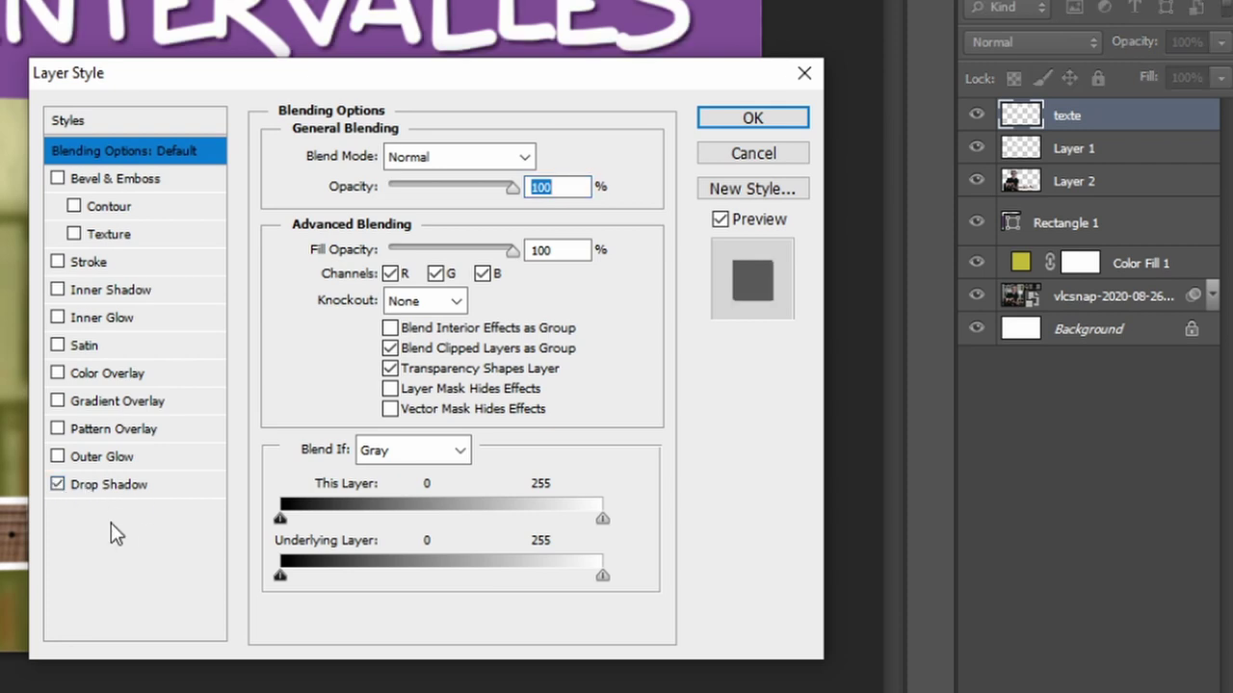
click(121, 486)
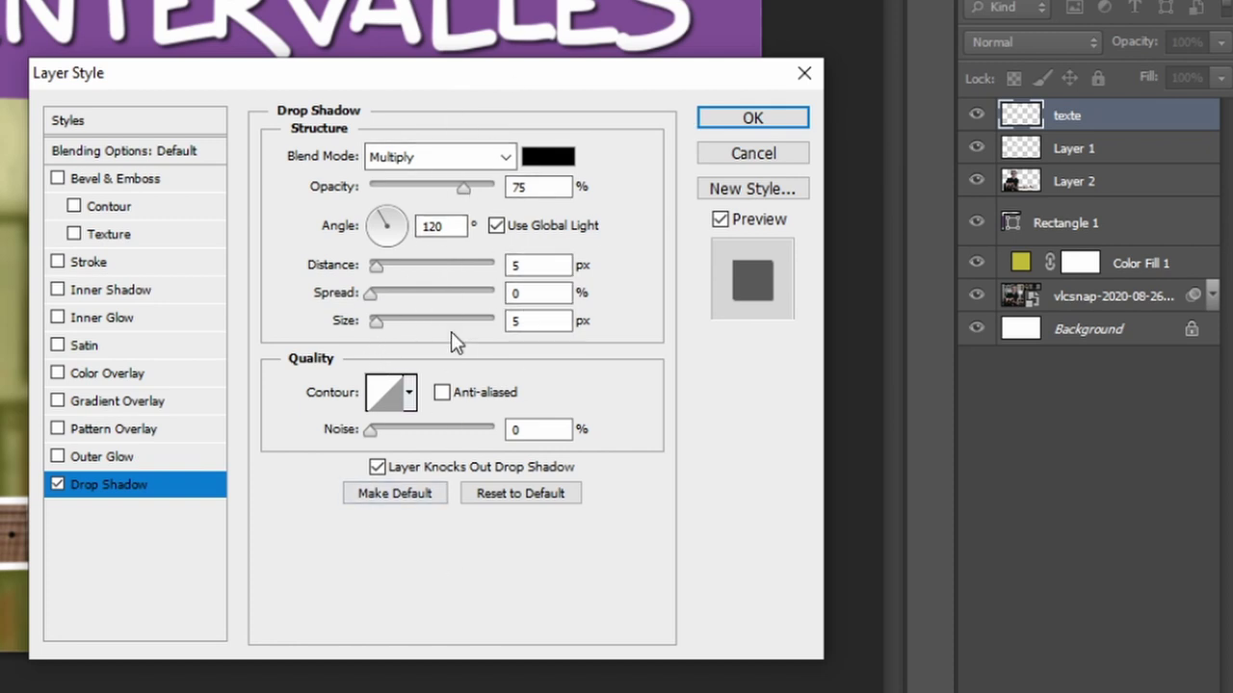
click(749, 119)
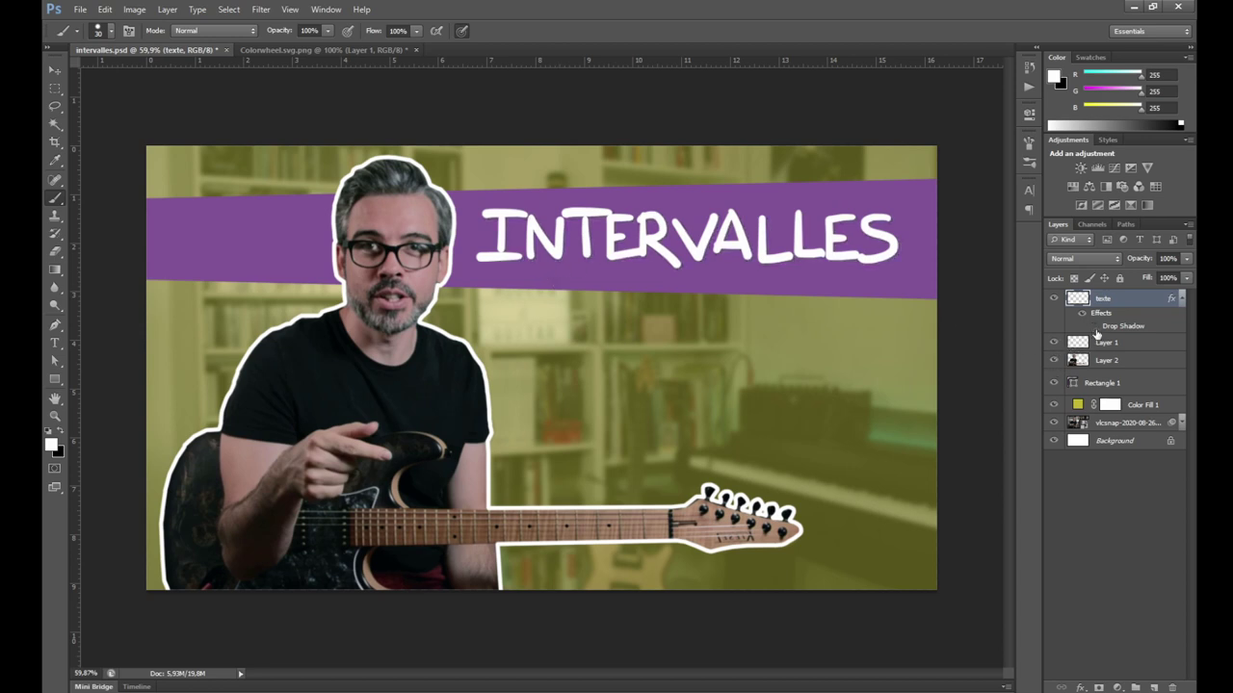
click(1094, 327)
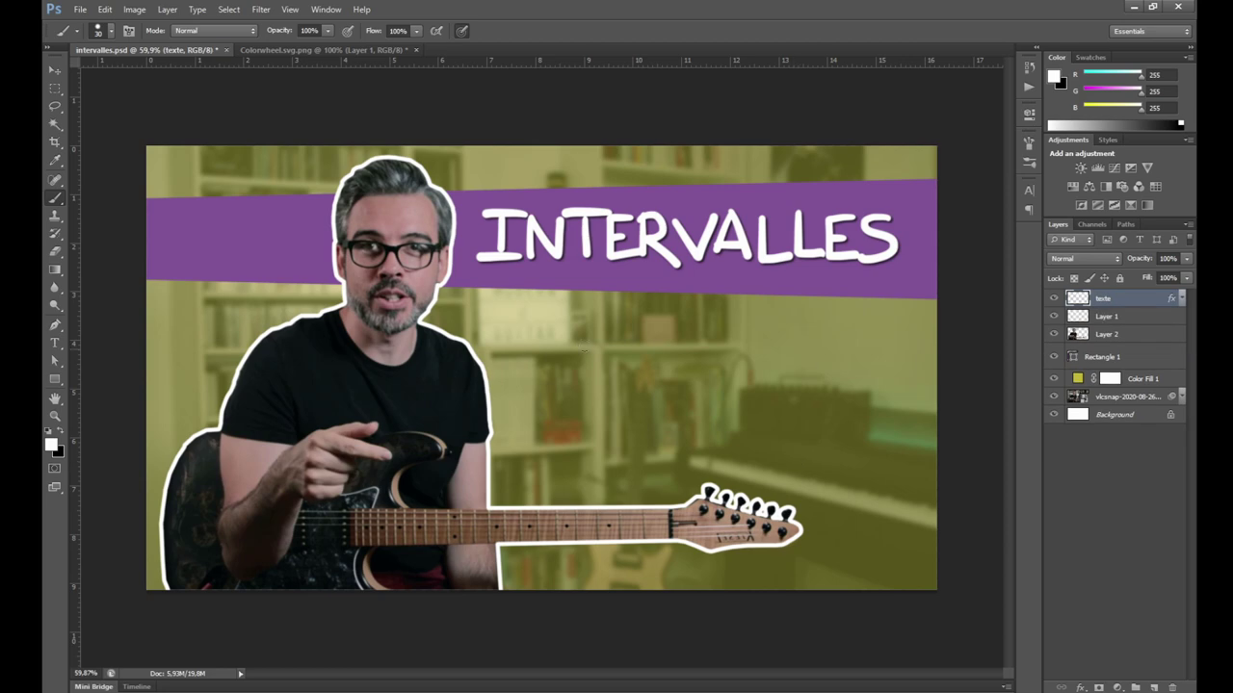
key(z)
drag(542, 370, 541, 355)
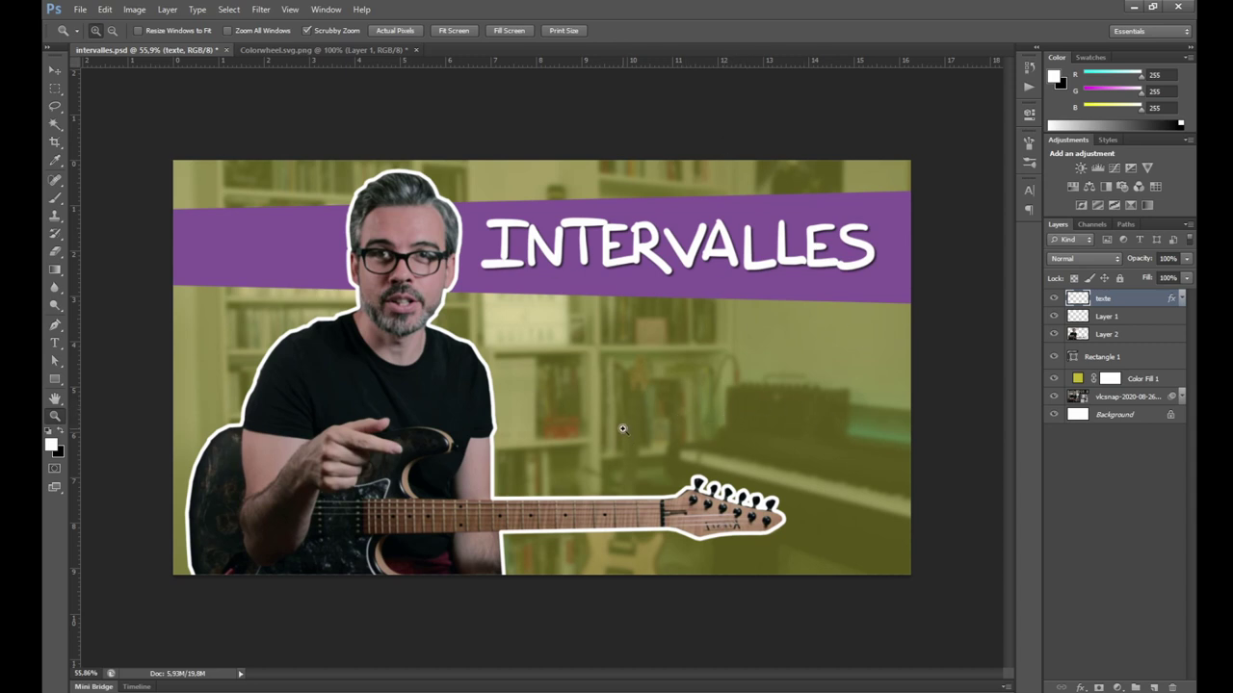
Add the text 'Comment les construire ?' below the title
key(t)
click(577, 422)
text(Comment les construire)
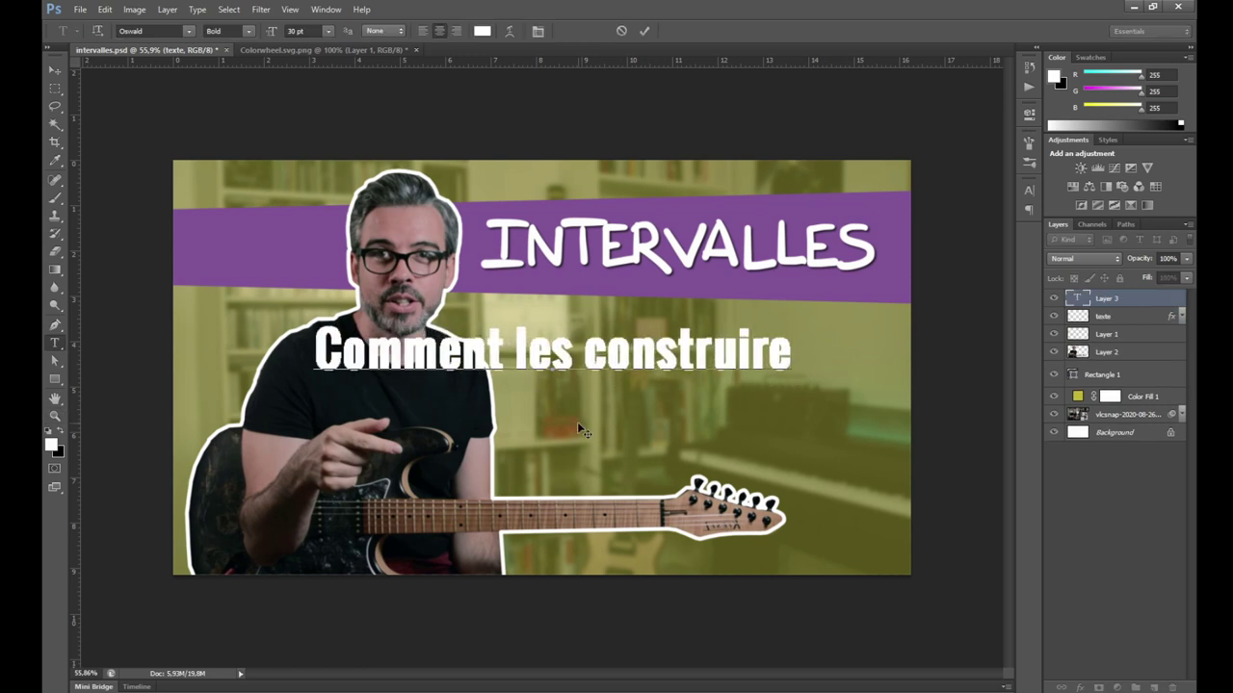
text( ?)
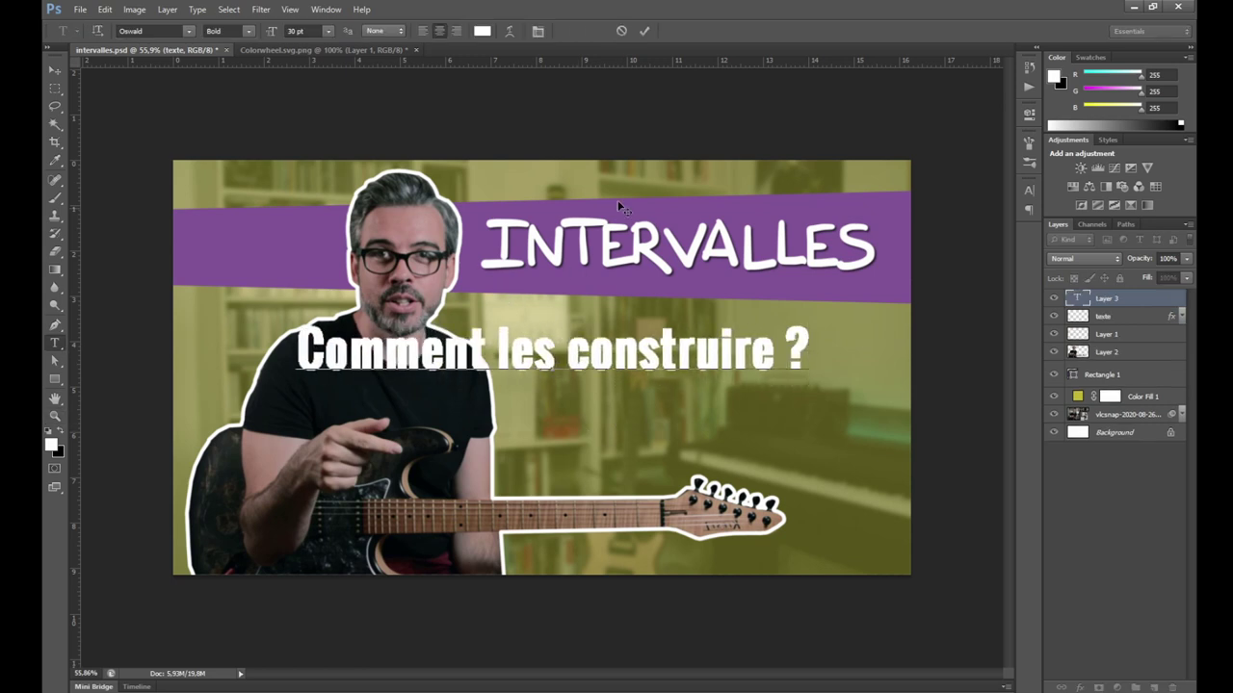
click(644, 31)
Break the subtitle onto two lines, change its alignment, and move it right under the banner
click(559, 361)
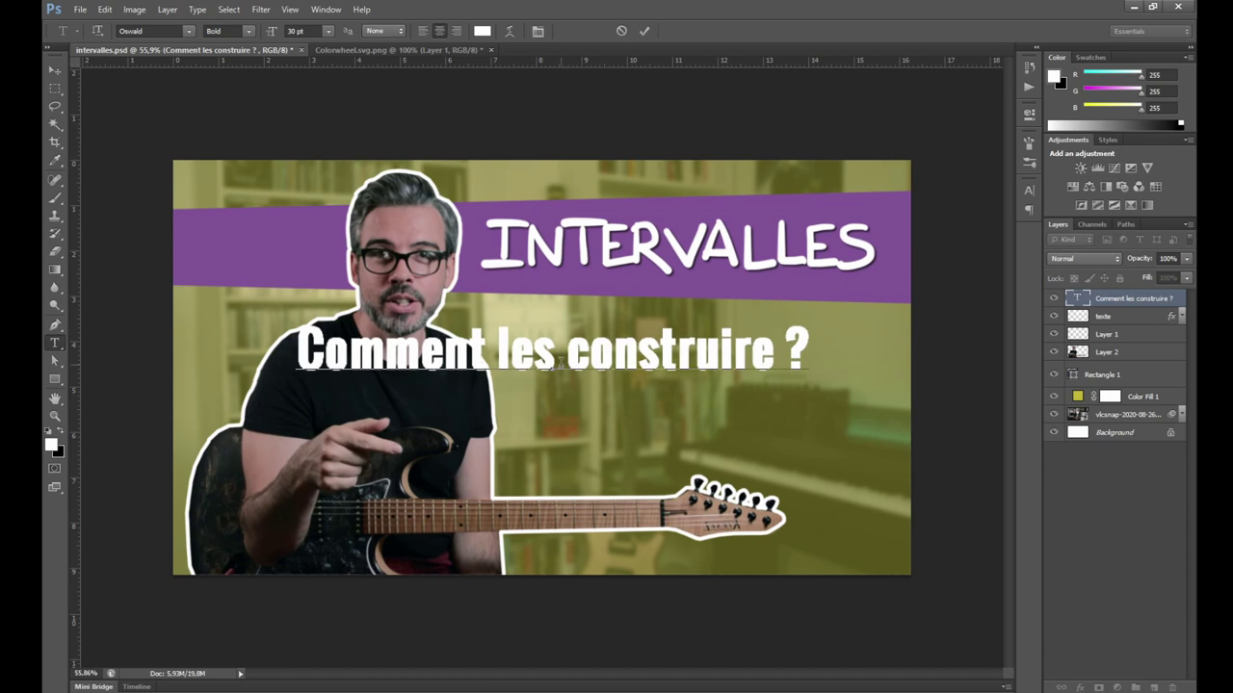
key(Return)
key(ctrl+a)
click(422, 31)
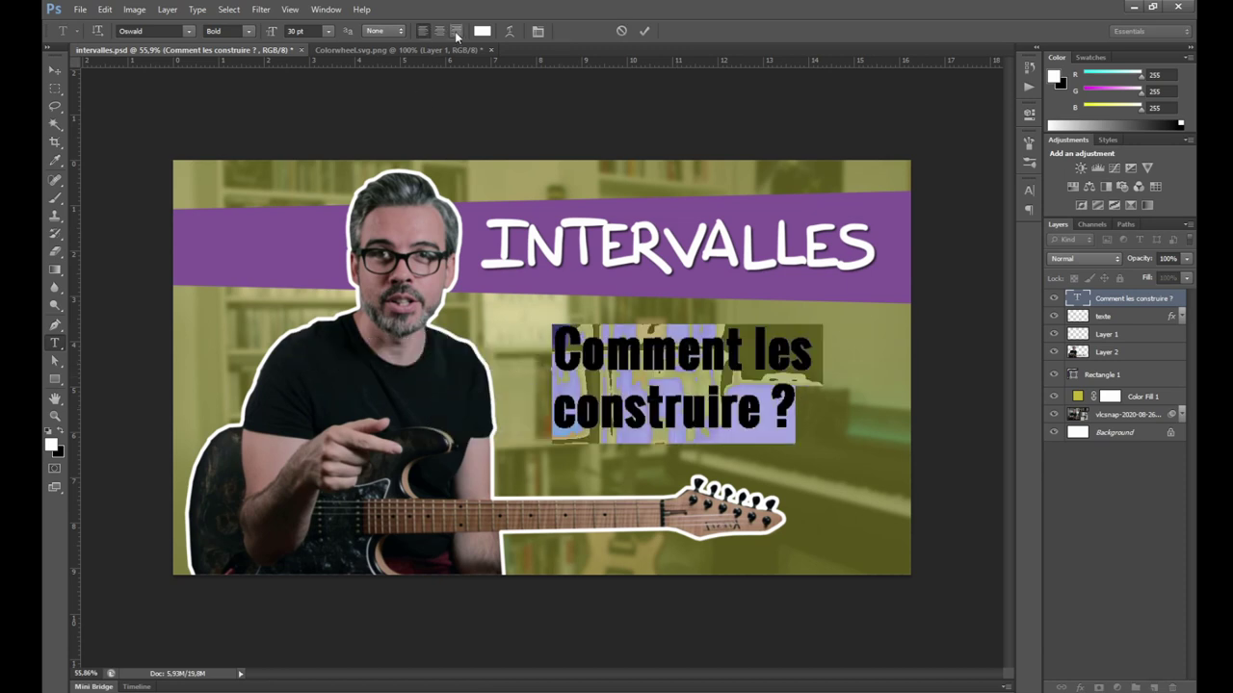
click(646, 32)
drag(429, 406, 700, 409)
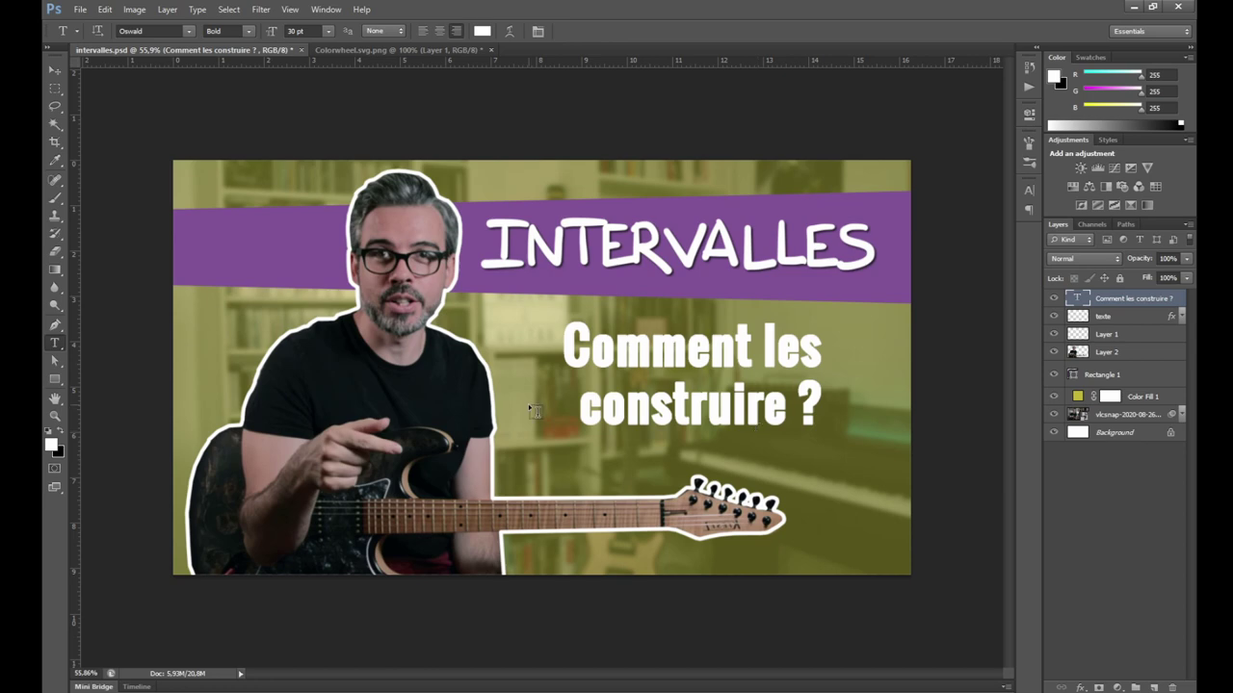
key(z)
drag(532, 397, 527, 424)
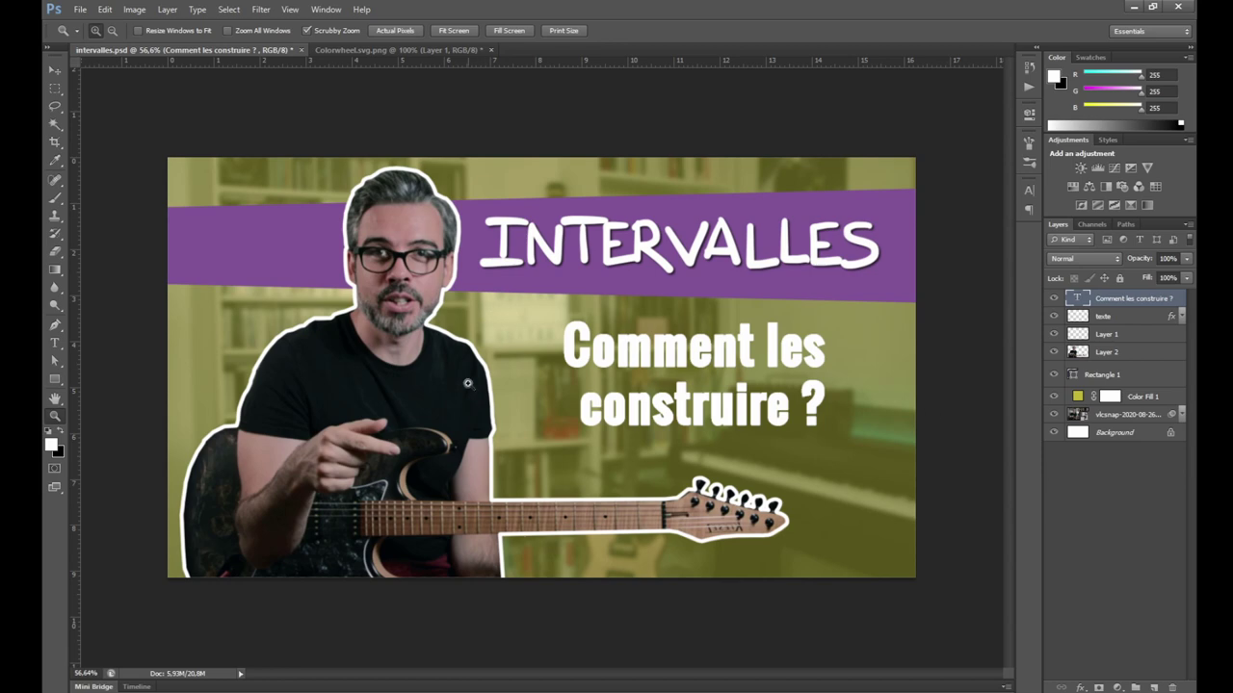
Place the 'Logo blanc' image from the Logos folder into the thumbnail
click(80, 10)
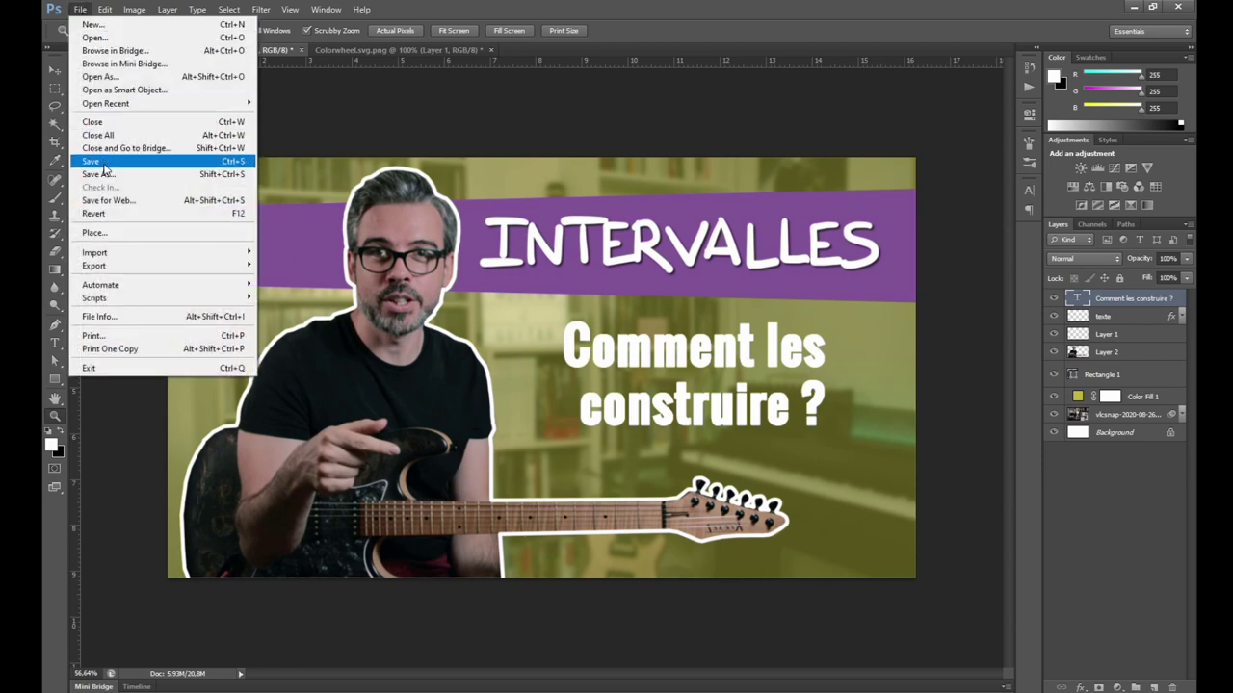
click(97, 233)
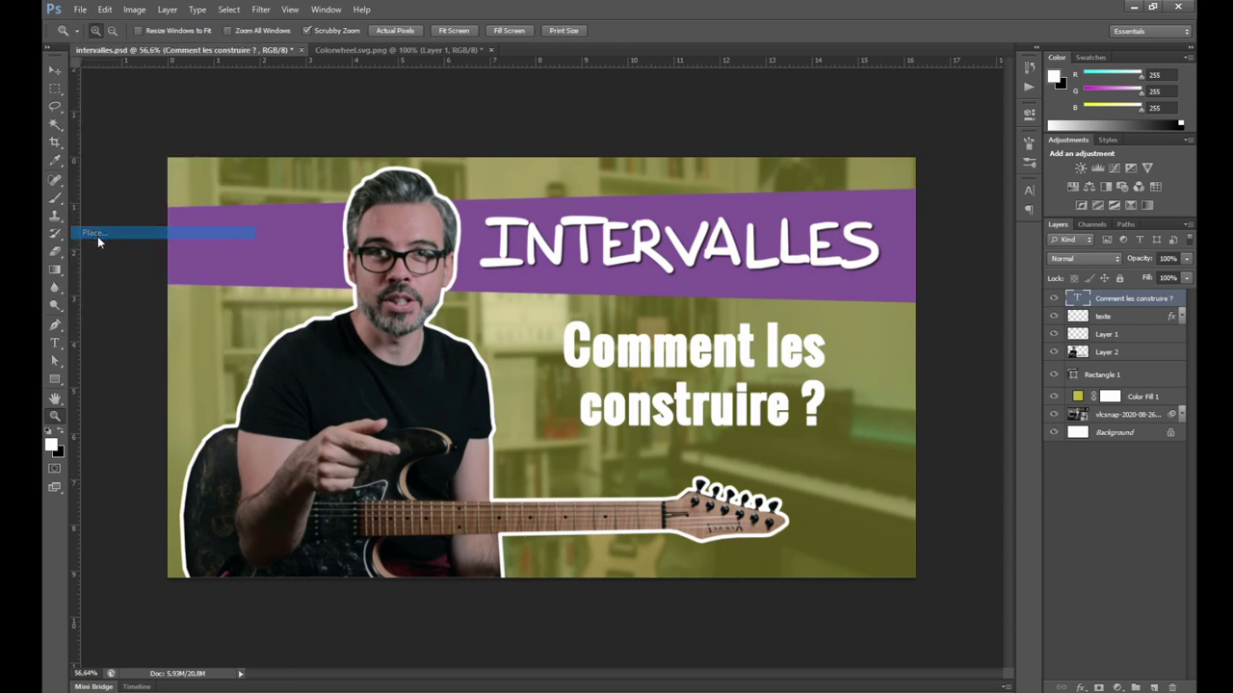
click(462, 310)
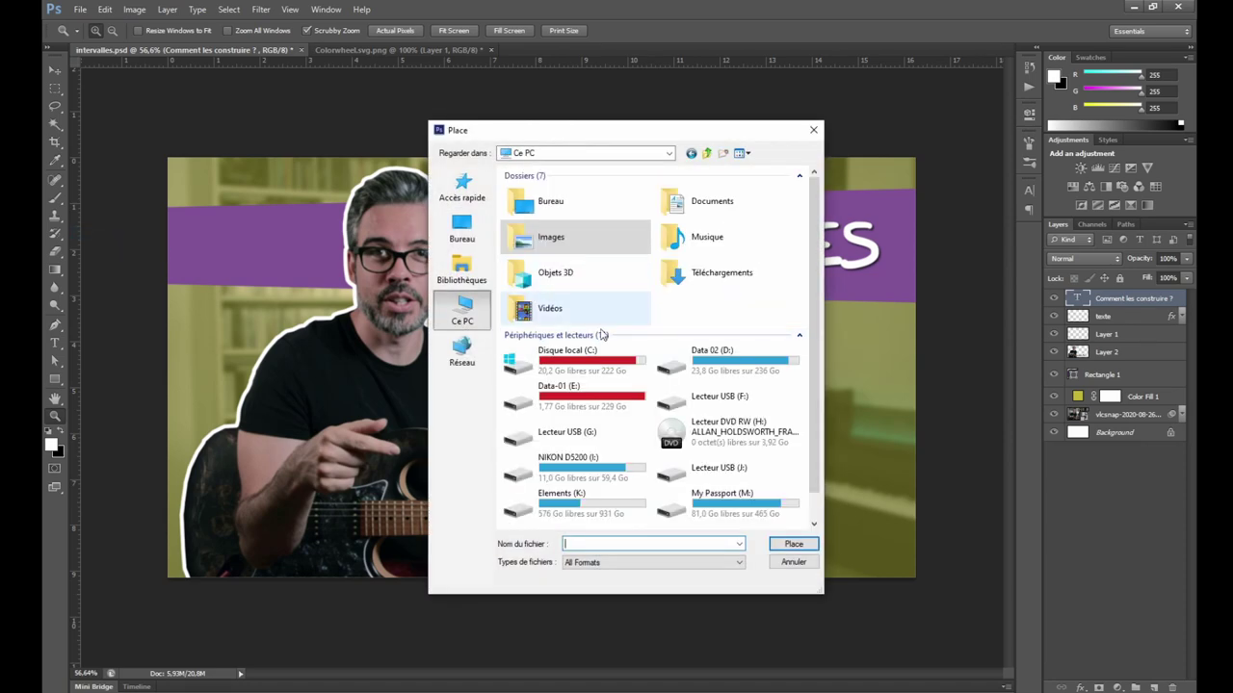
double_click(559, 500)
double_click(544, 241)
click(751, 313)
click(792, 544)
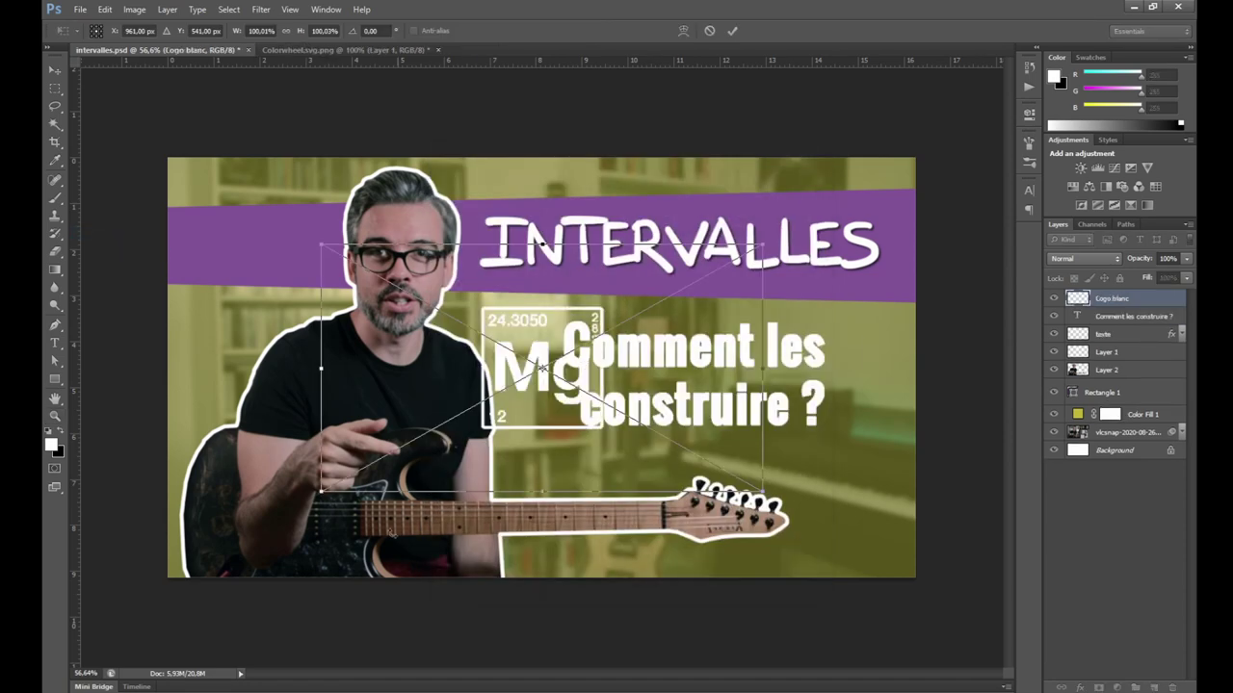
Move the Mg logo onto the banner's left end and commit it
mouse_move(568, 327)
mouse_down()
mouse_move(224, 239)
mouse_move(196, 273)
mouse_move(183, 255)
mouse_up()
key(Return)
key(z)
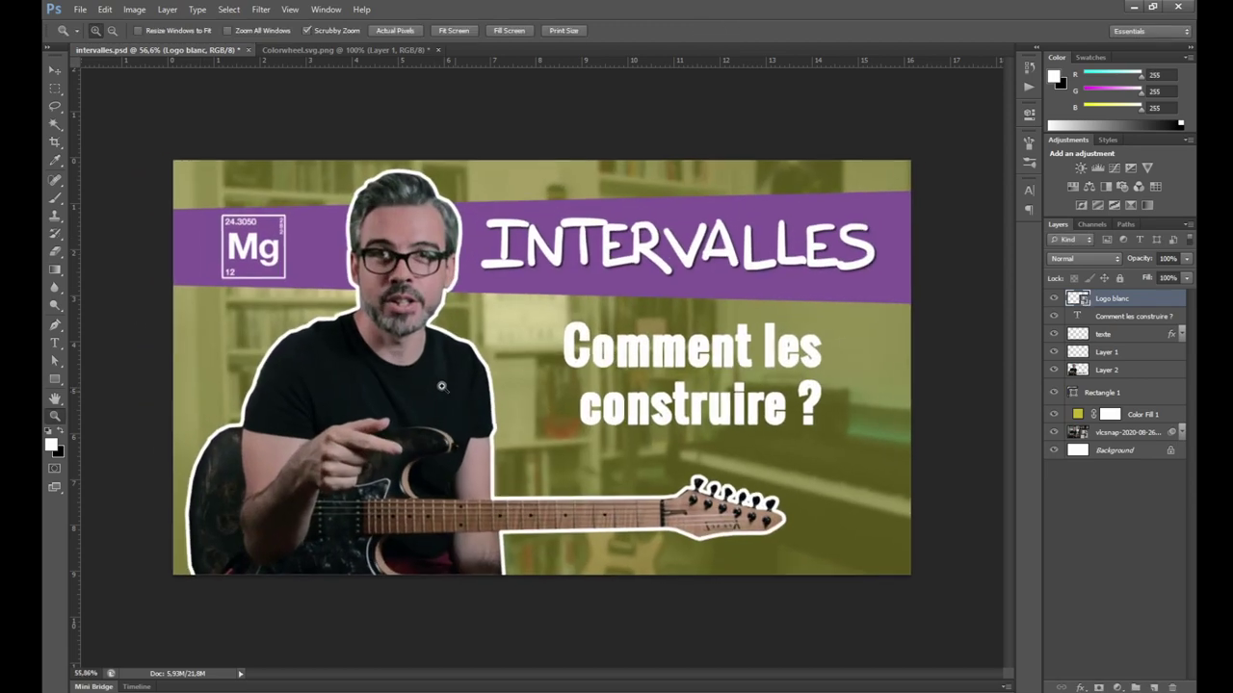
drag(542, 390, 496, 396)
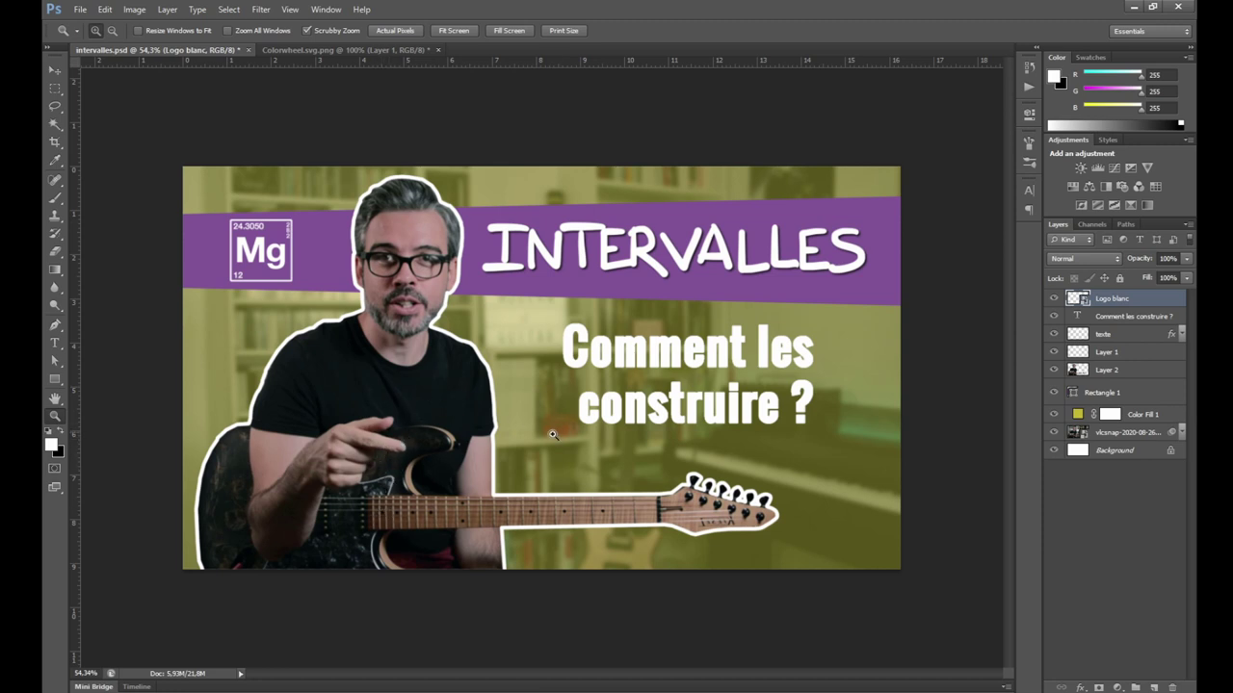
Select the guitarist's Layer 2 and add a Gradient Map adjustment layer
click(1131, 371)
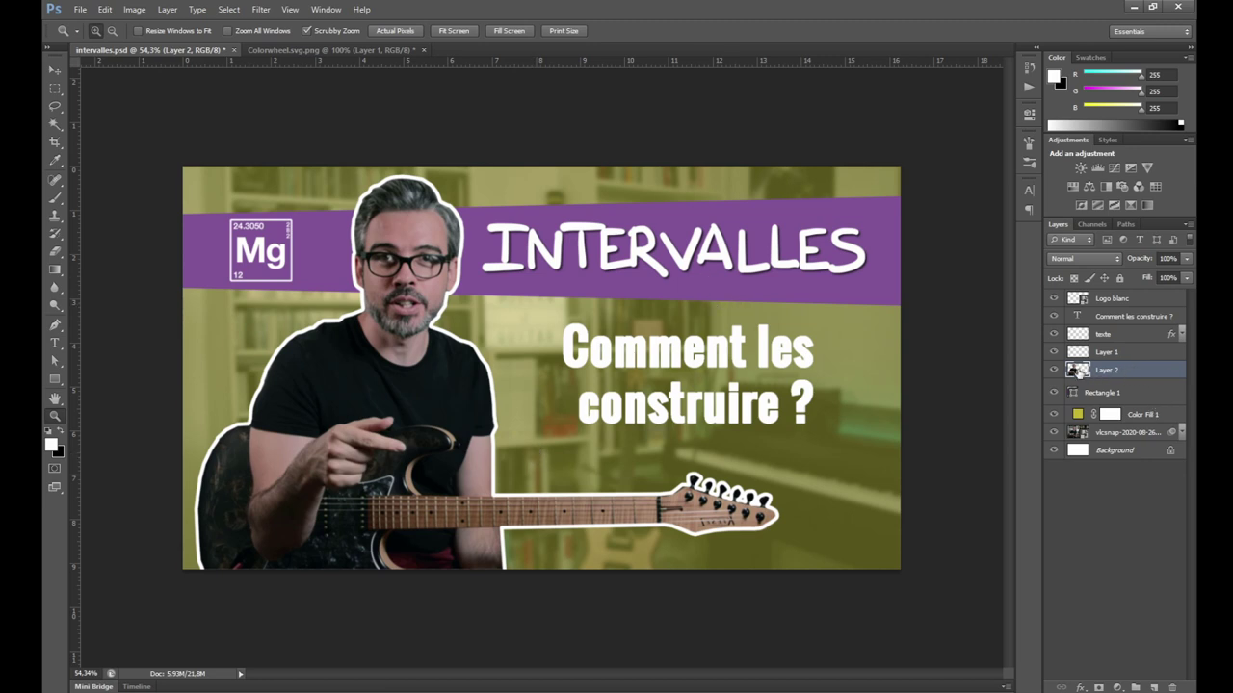
click(1054, 369)
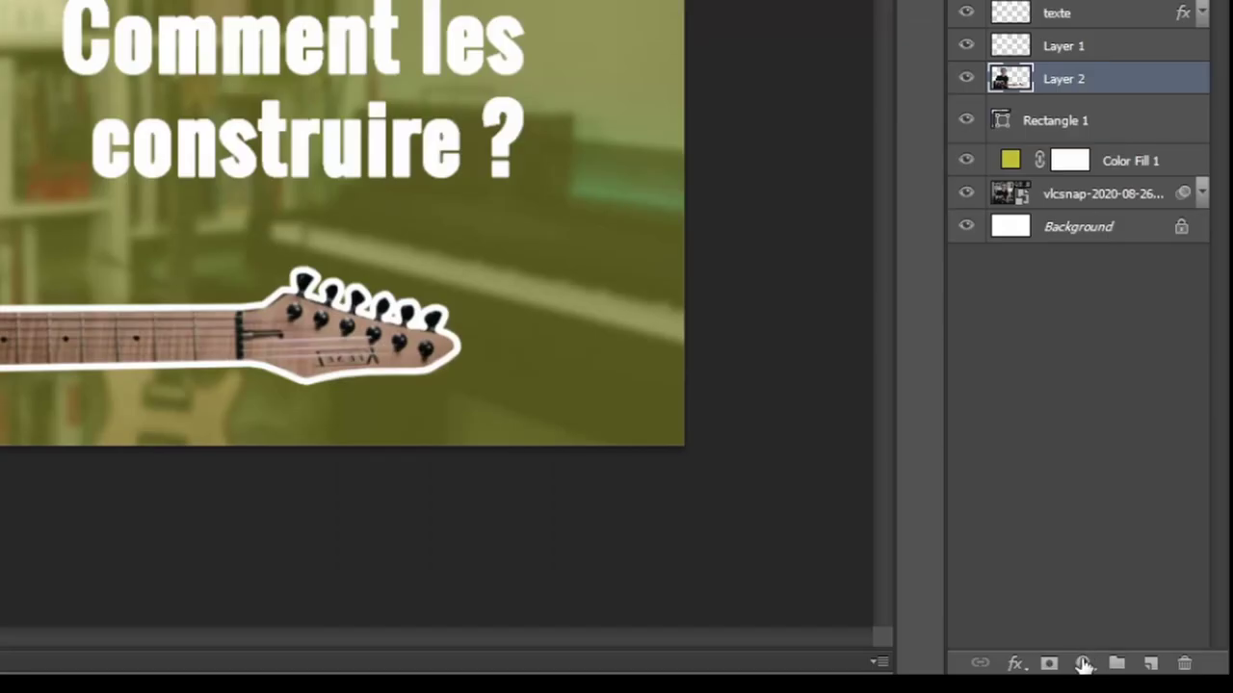
click(1117, 687)
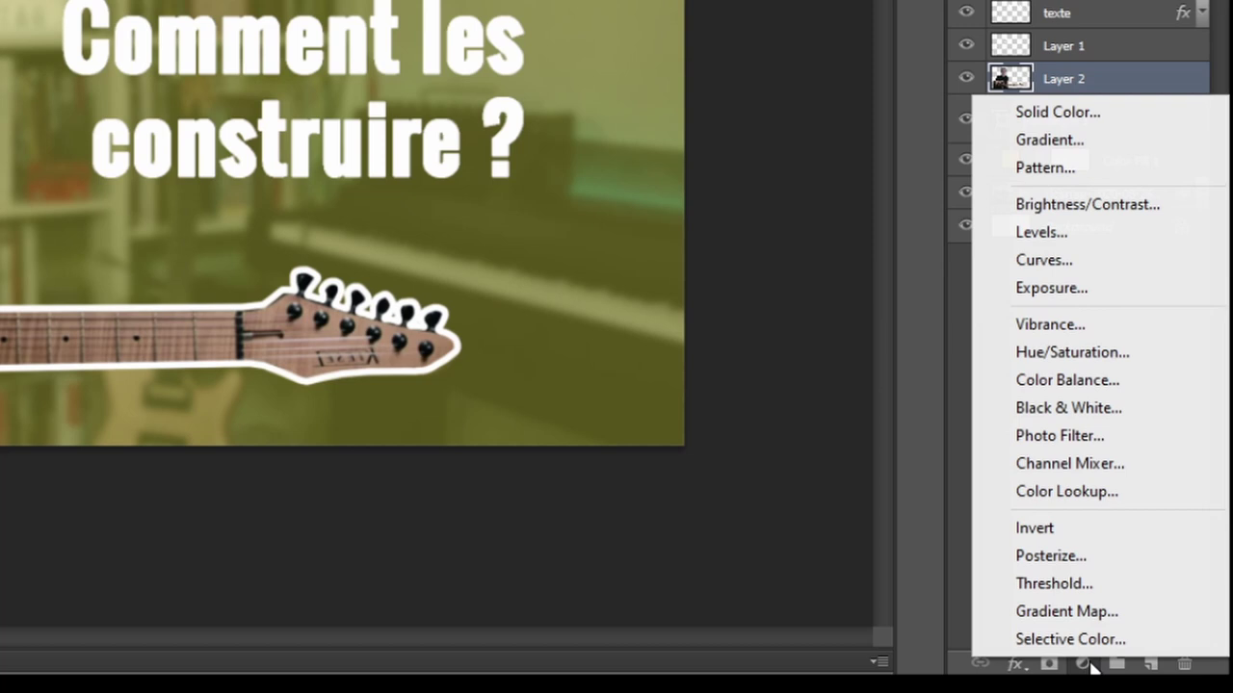
click(1057, 612)
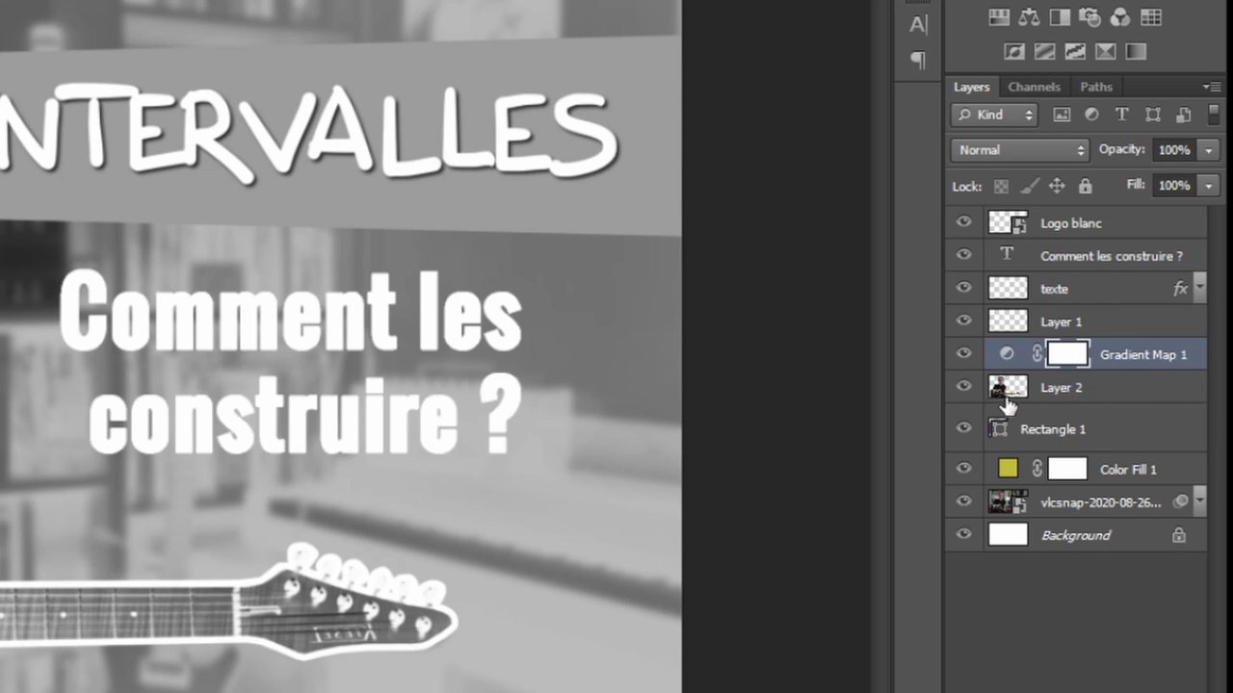
click(963, 388)
Clip the Gradient Map to Layer 2 so it affects only the guitarist
drag(1076, 387, 1107, 360)
mouse_move(1107, 362)
mouse_down()
mouse_move(1105, 393)
mouse_move(1103, 364)
mouse_up()
mouse_move(1103, 364)
mouse_down()
mouse_move(1106, 389)
mouse_move(1117, 364)
mouse_up()
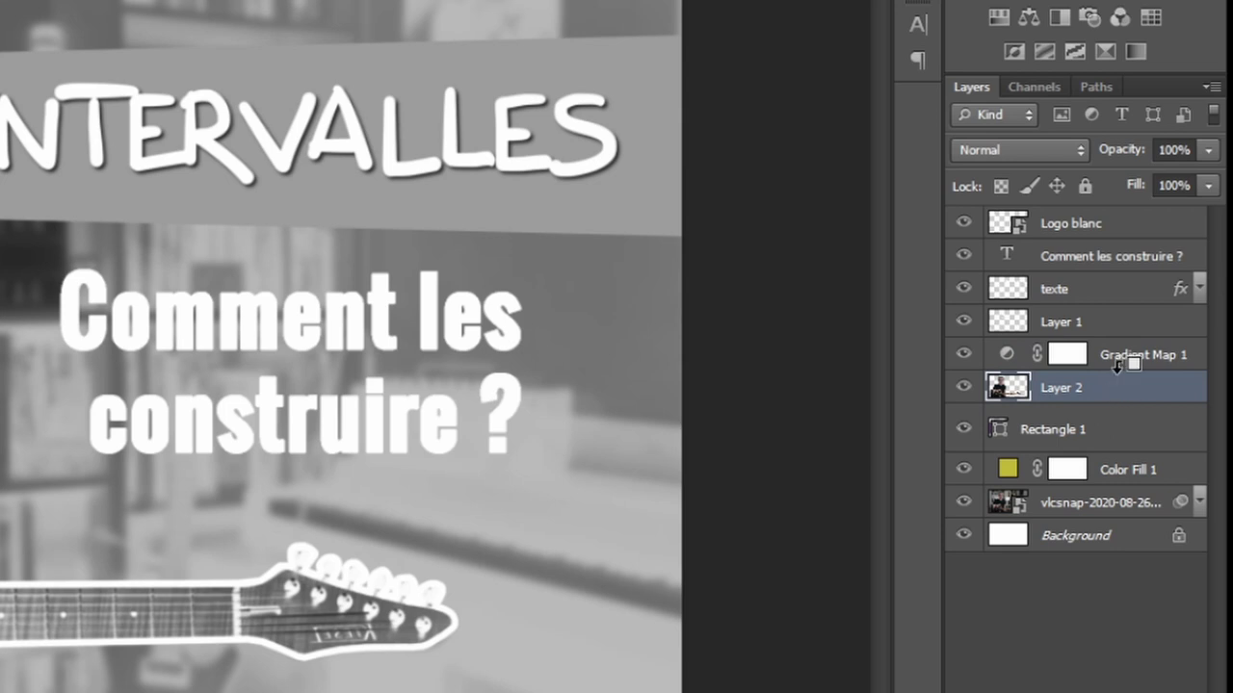
alt+click(1122, 366)
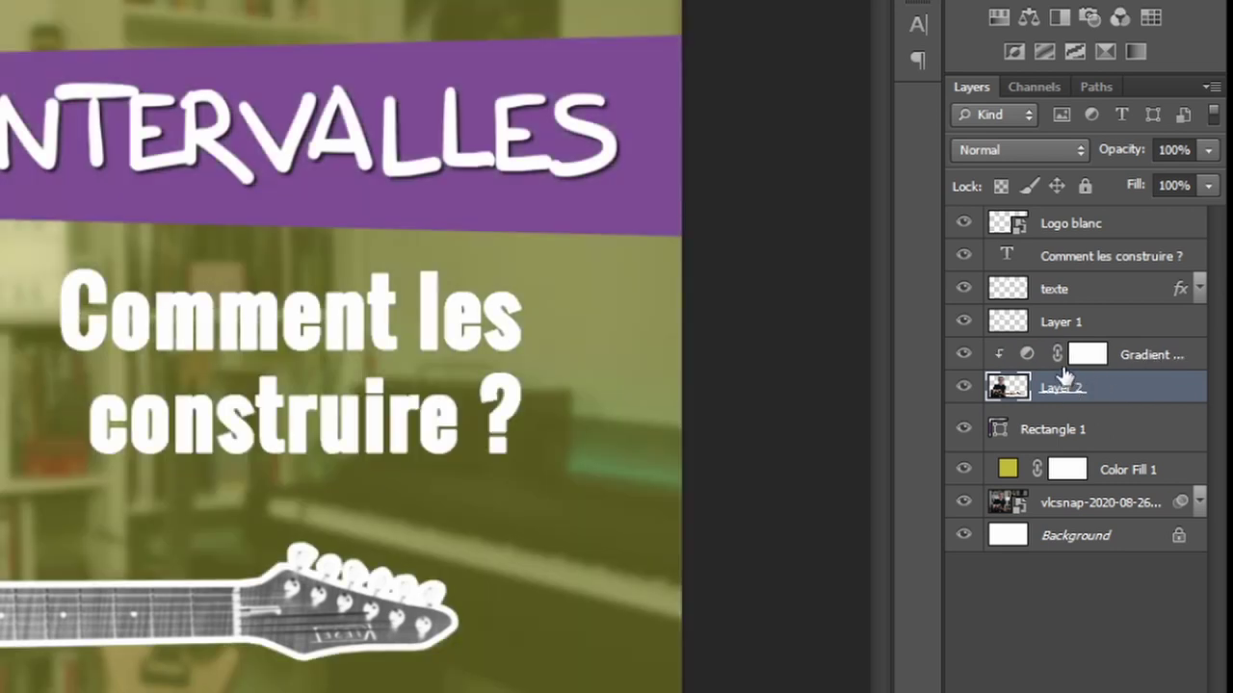
click(1071, 360)
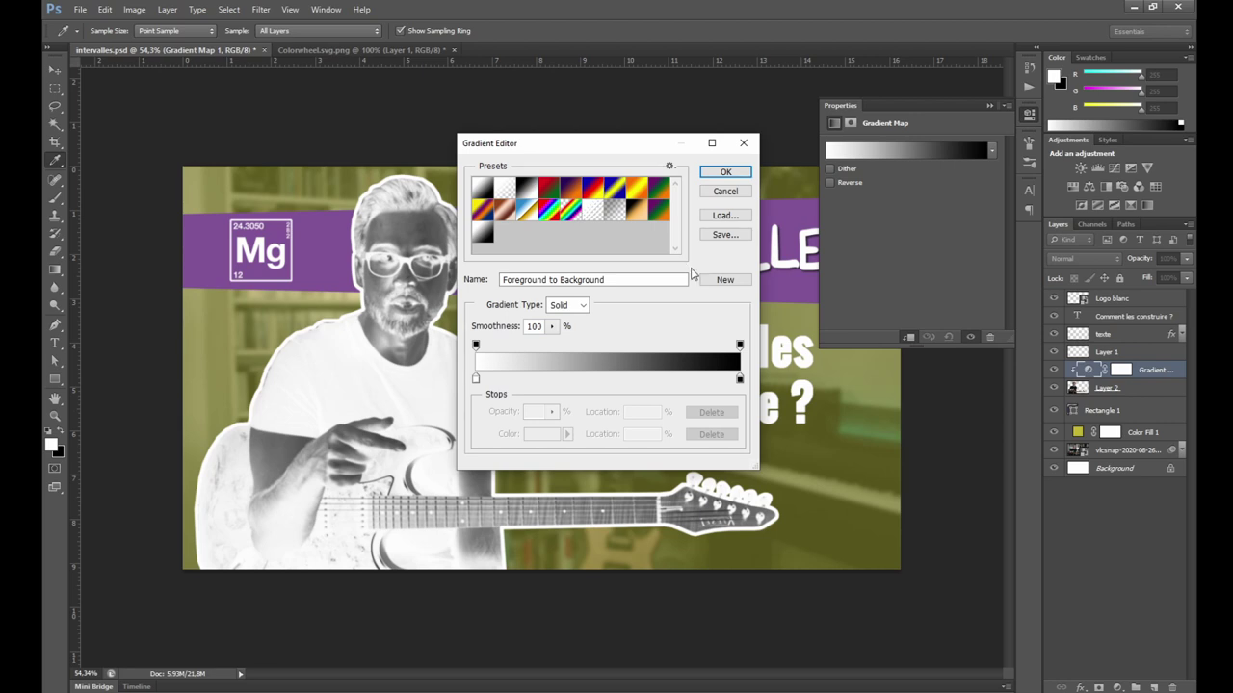
Start from the Black, White gradient and make its dark end a dark purple
click(686, 280)
click(527, 187)
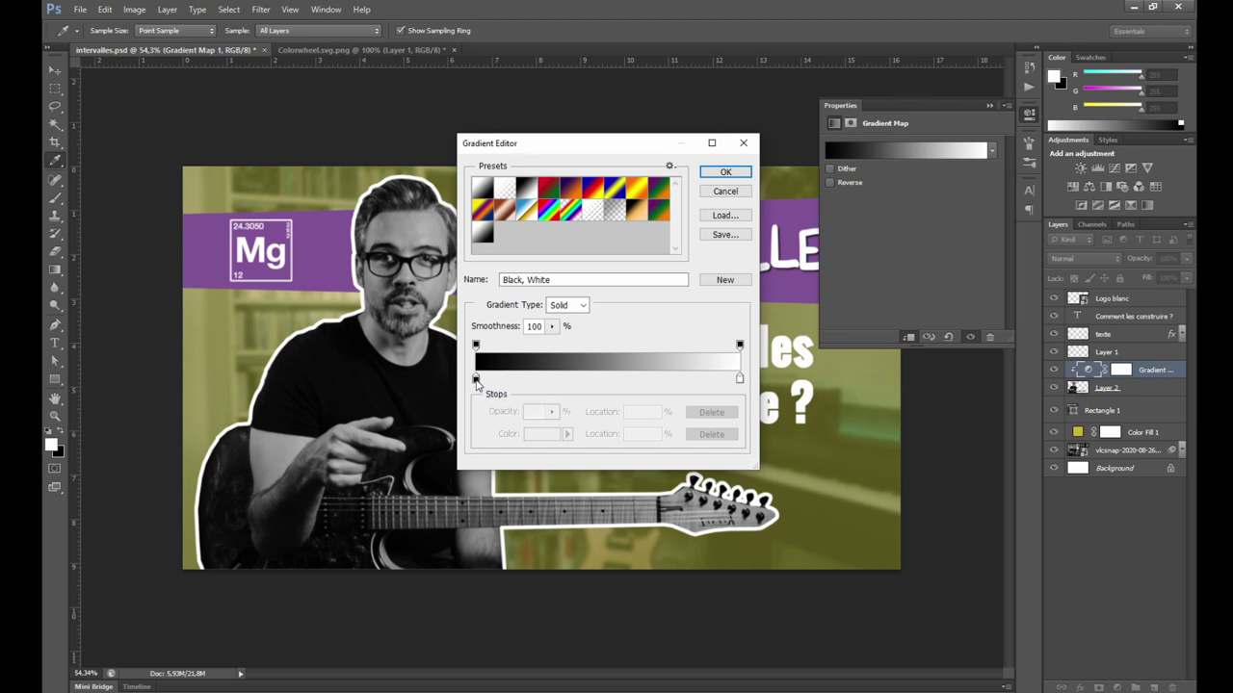
double_click(474, 379)
click(735, 275)
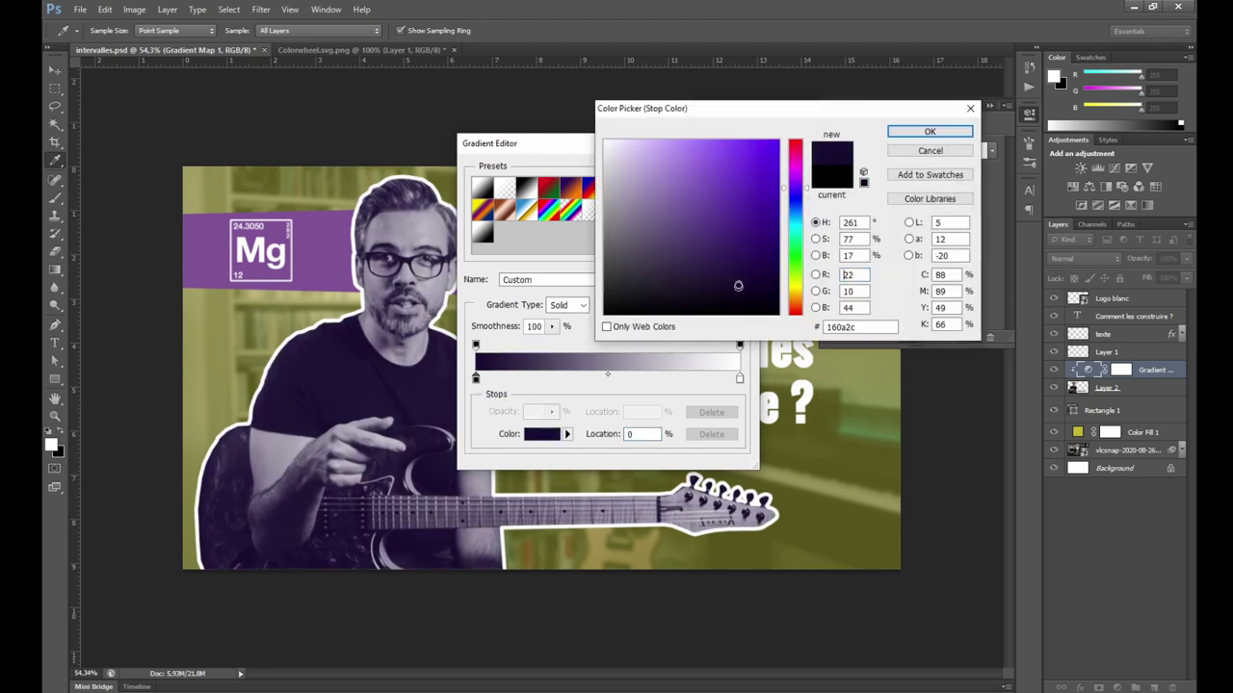
click(895, 131)
Add a pale yellow middle stop to the gradient and apply it
click(740, 379)
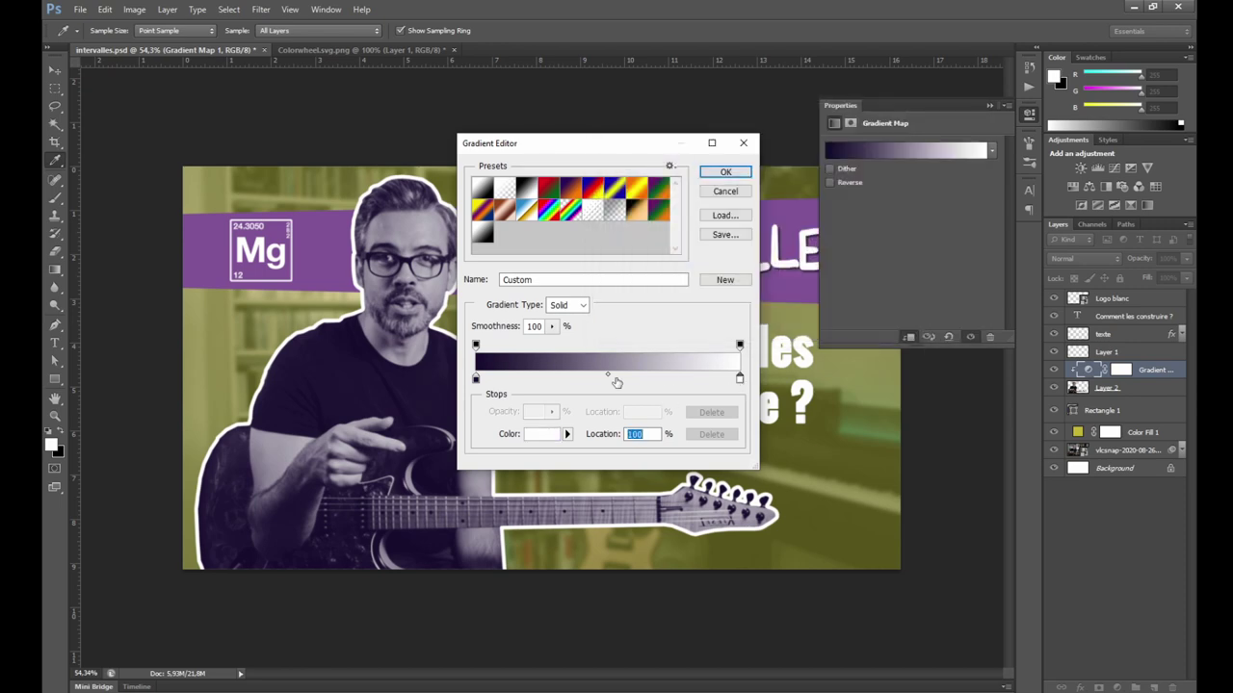
click(620, 378)
double_click(619, 379)
drag(713, 173, 693, 162)
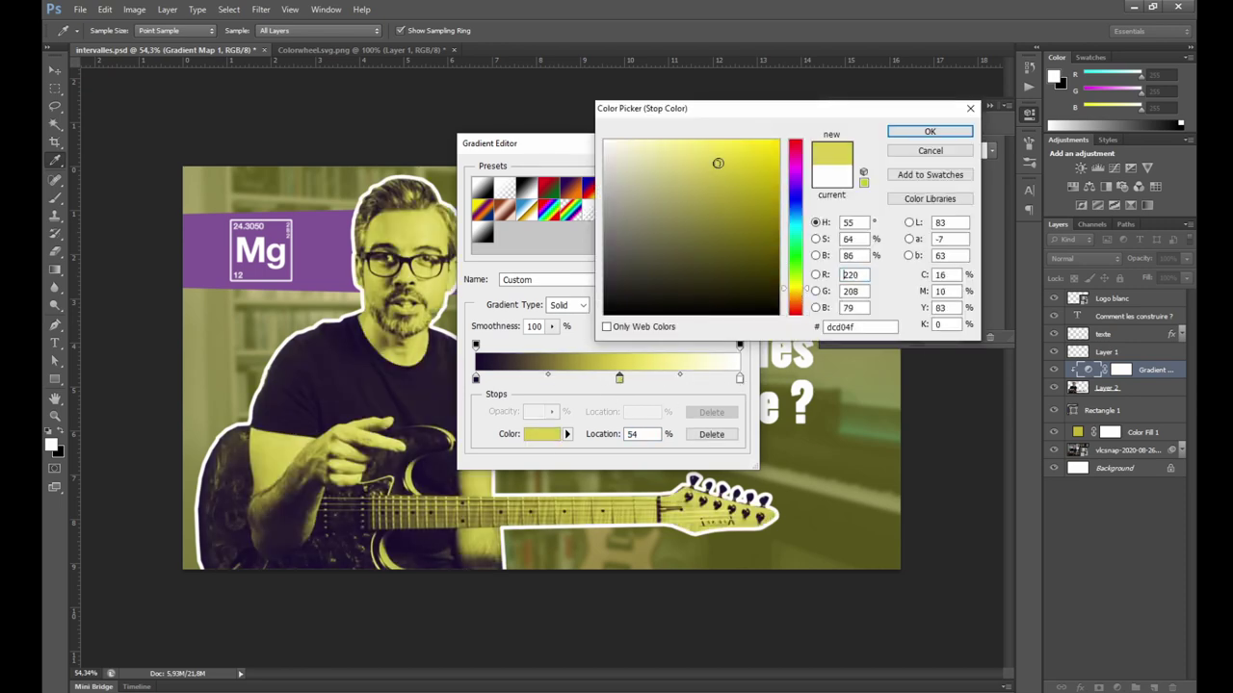
click(930, 131)
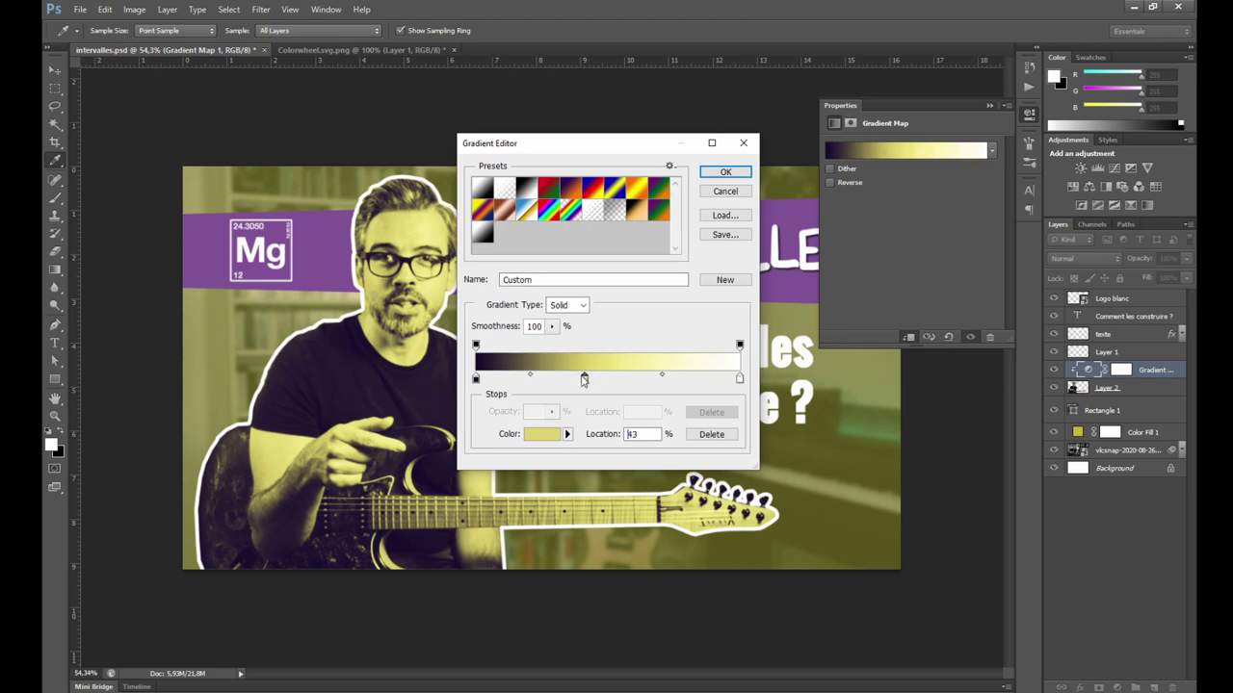
click(619, 379)
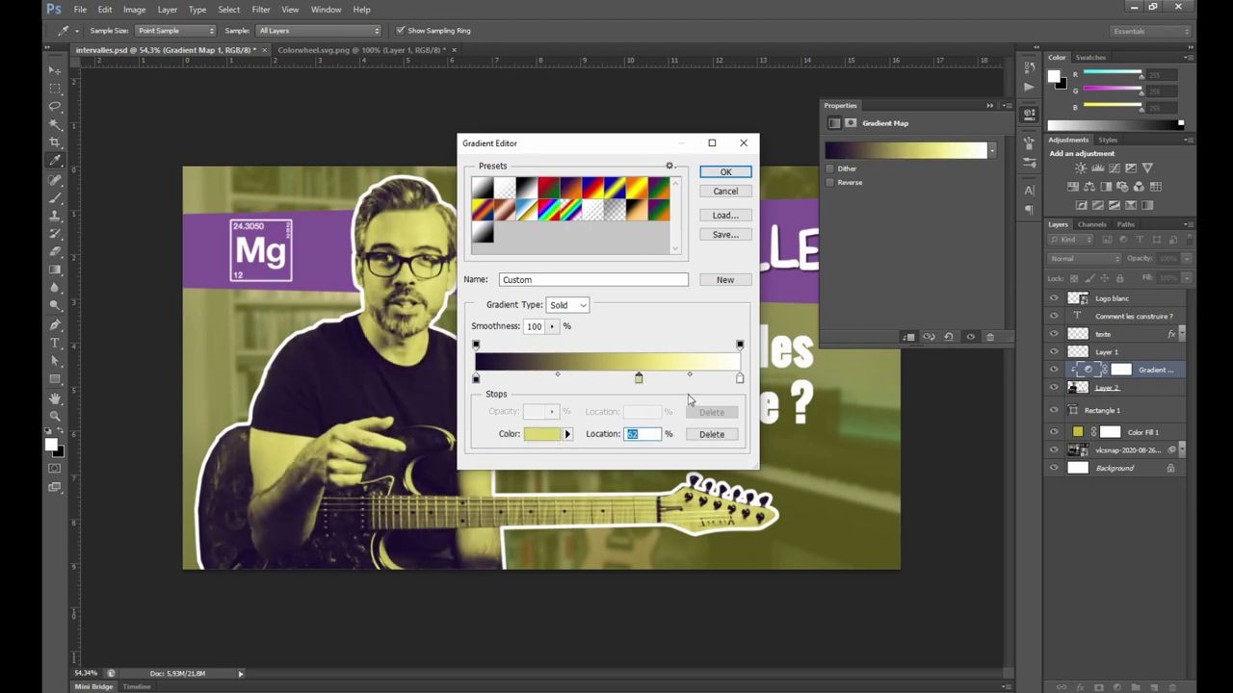
click(725, 172)
key(z)
click(989, 105)
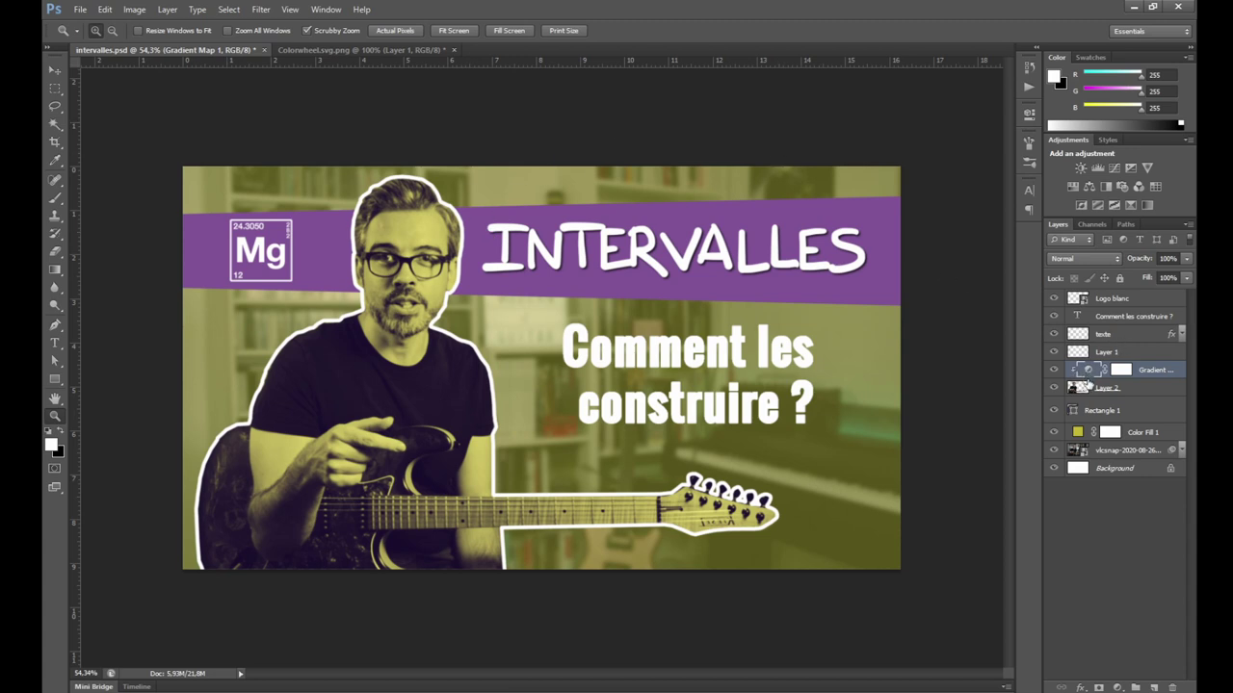
Try Overlay, then set the Gradient Map layer's blend mode to Soft Light
click(1085, 260)
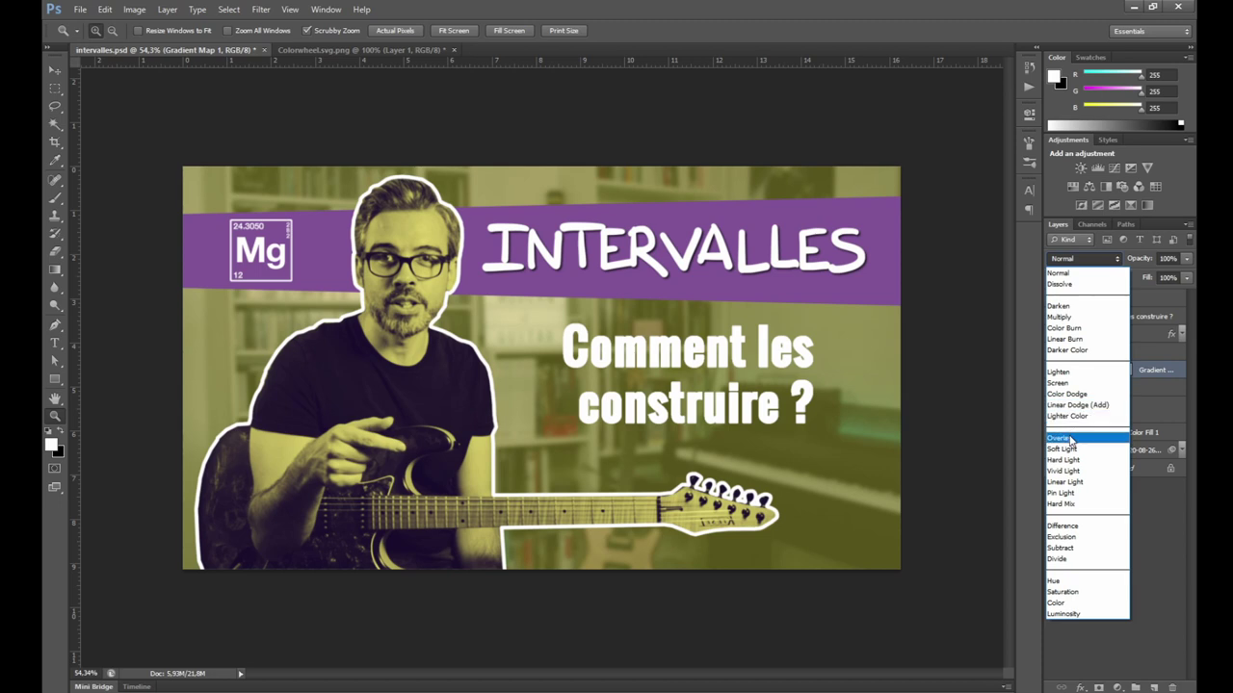
click(1069, 439)
click(1080, 258)
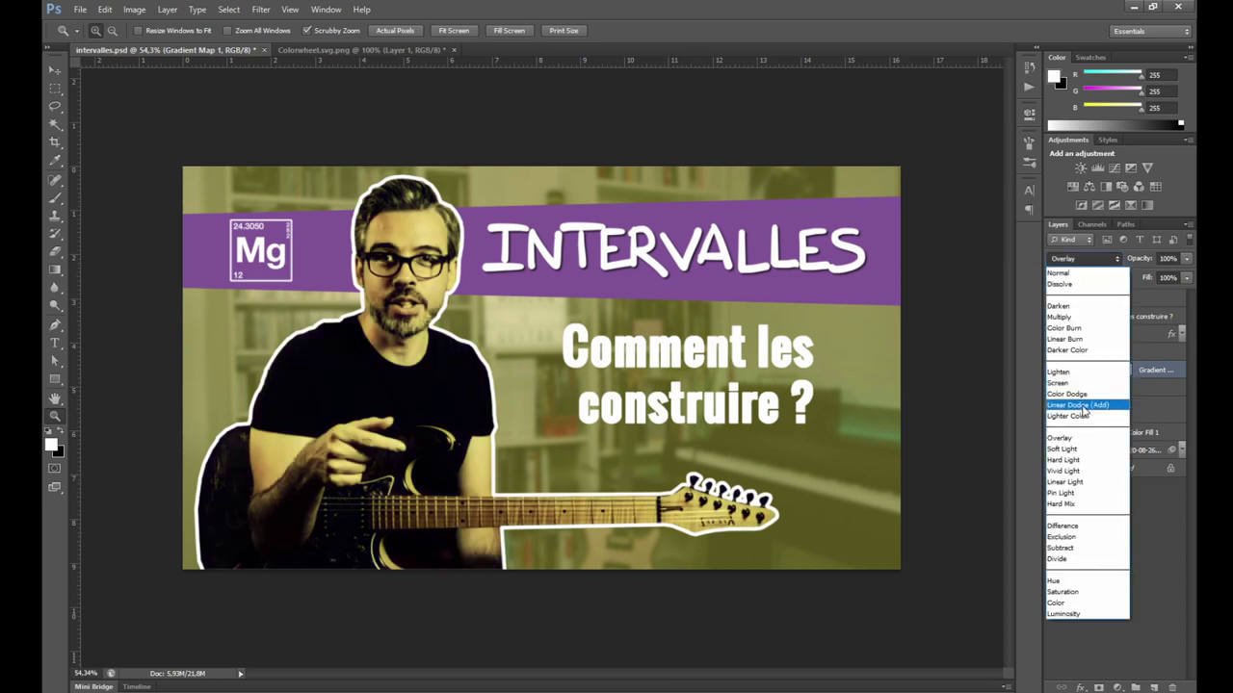
click(1072, 444)
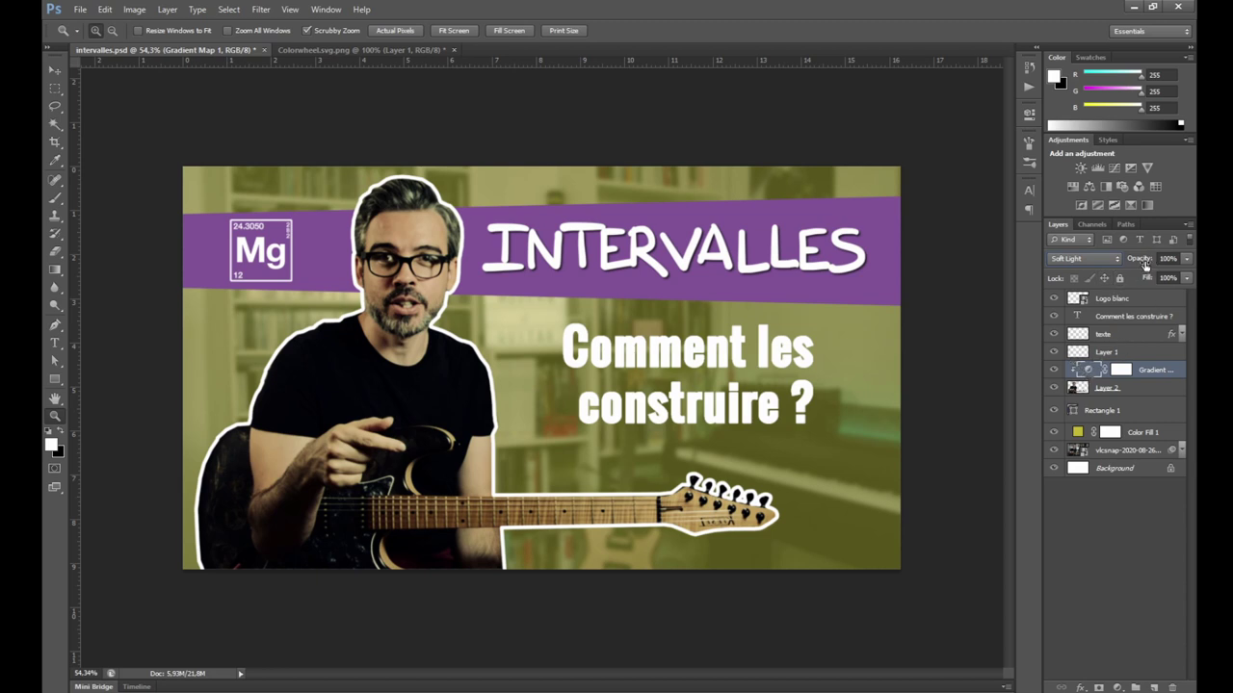
Lower the Gradient Map's opacity to about 49% and toggle its visibility to compare
drag(1144, 265, 1131, 264)
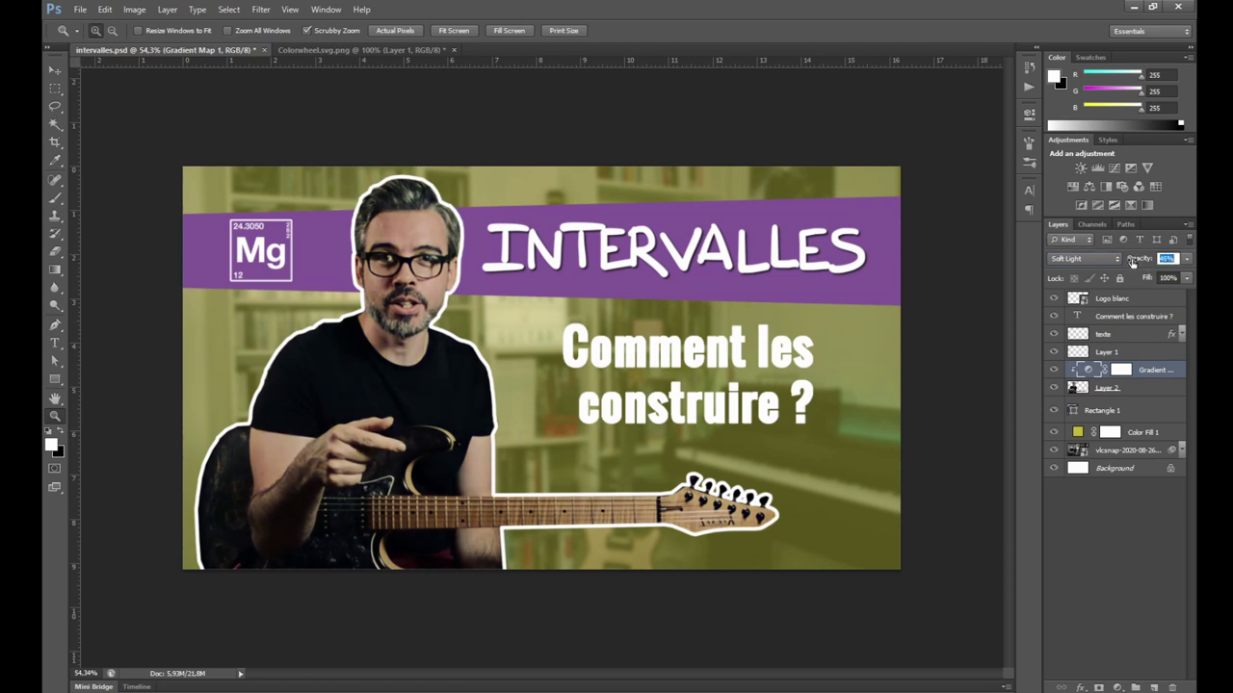
key(Return)
drag(1143, 263, 1140, 264)
click(1053, 371)
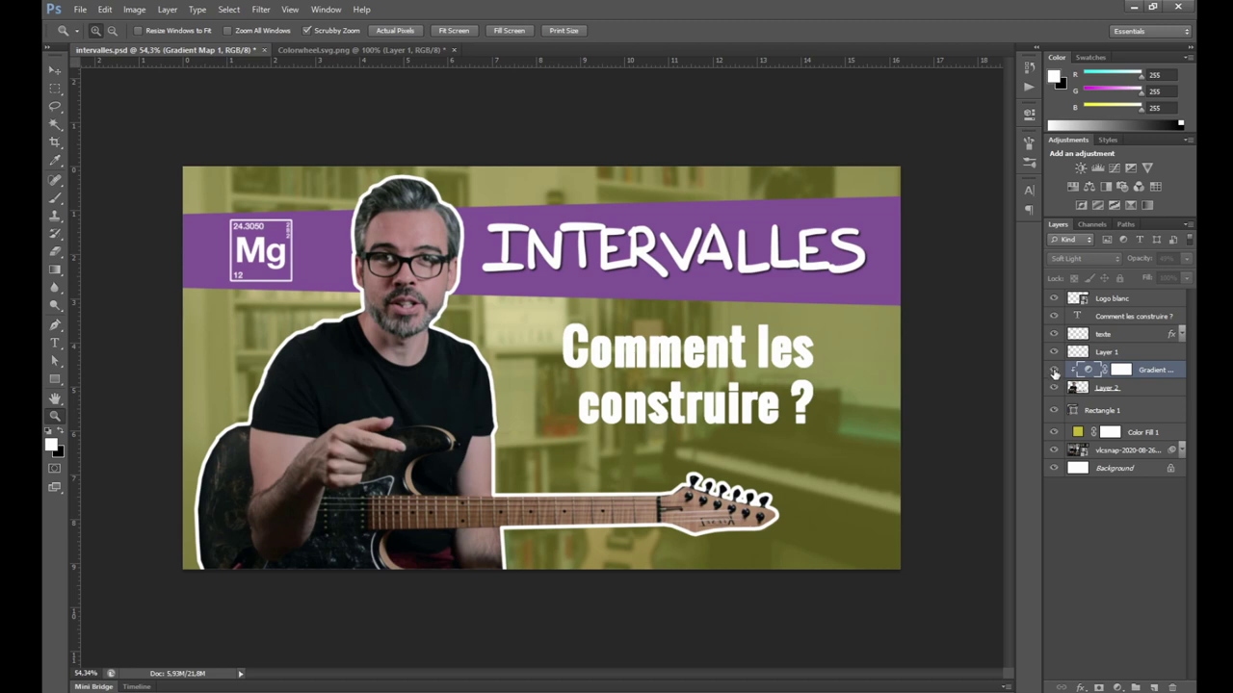
click(1054, 371)
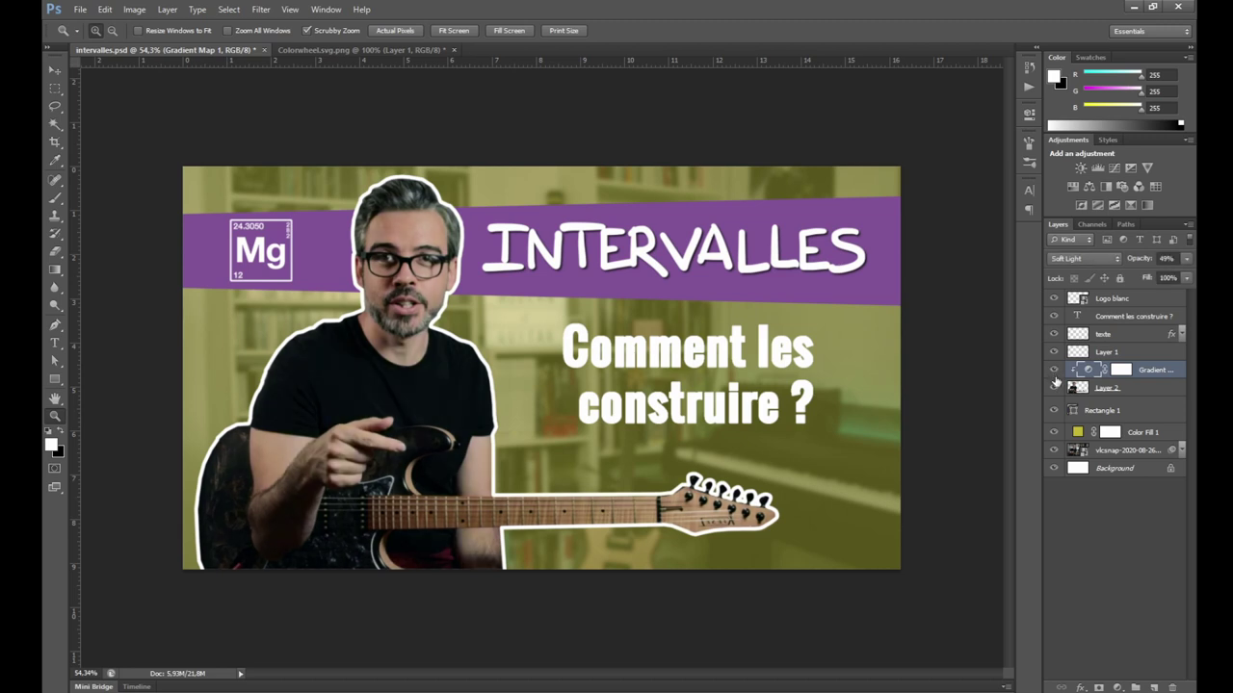